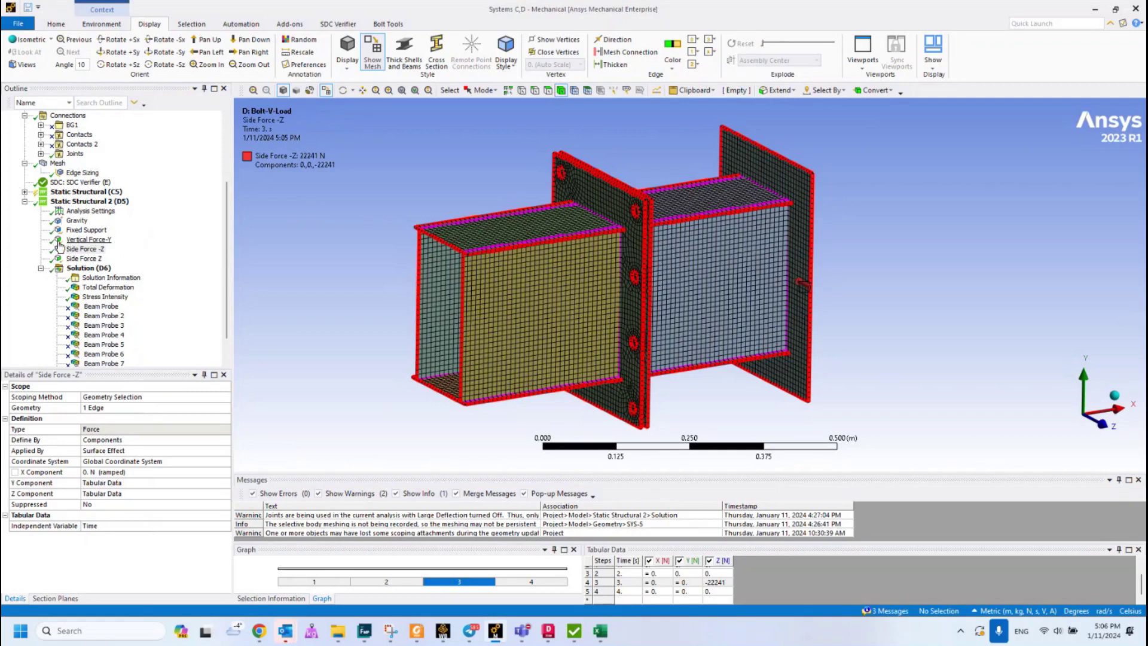
# Step: Review the Fixed Support, the Vertical Force-Y load at time step 2 and the Side Force -Z load at time step 3
pyautogui.click(88, 230)
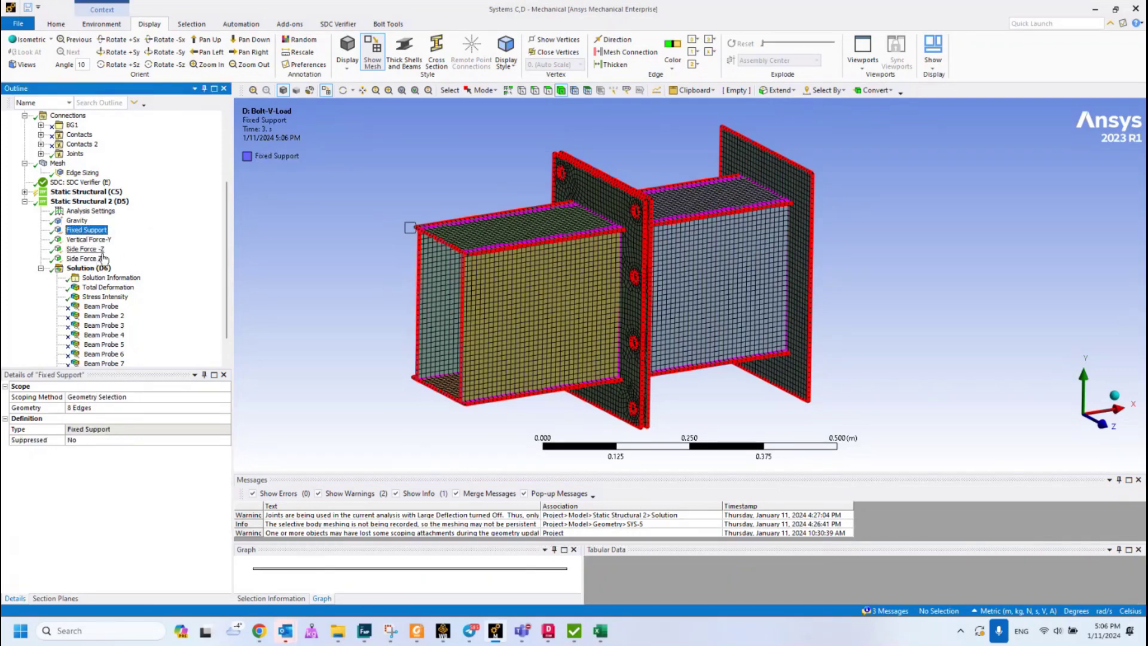
pyautogui.click(88, 239)
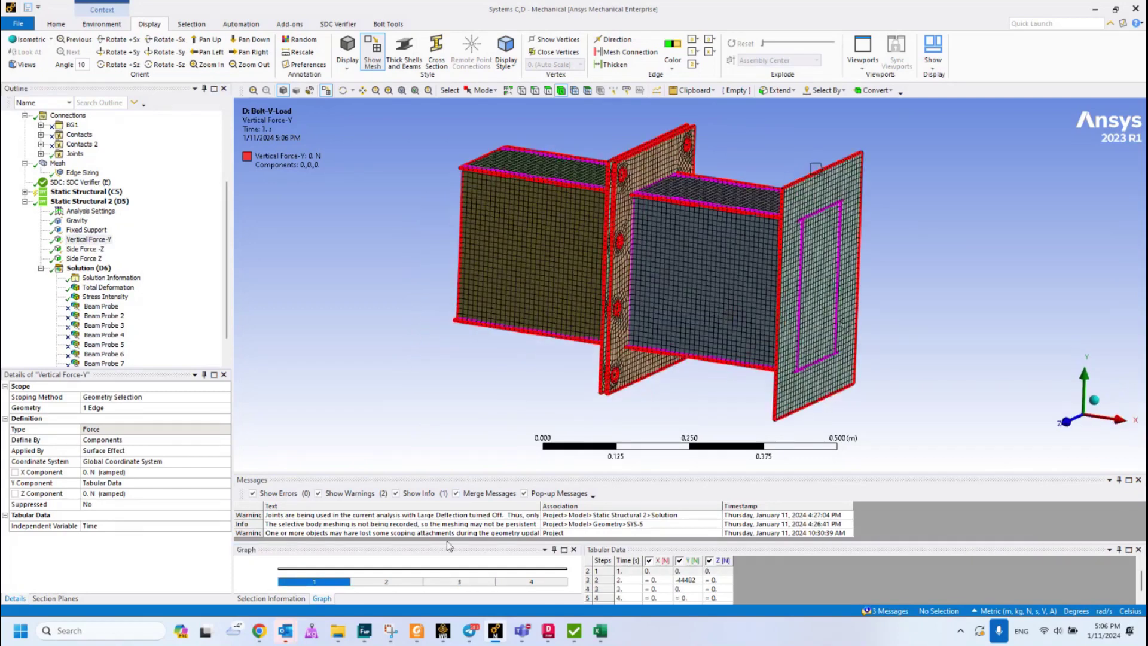
pyautogui.click(394, 583)
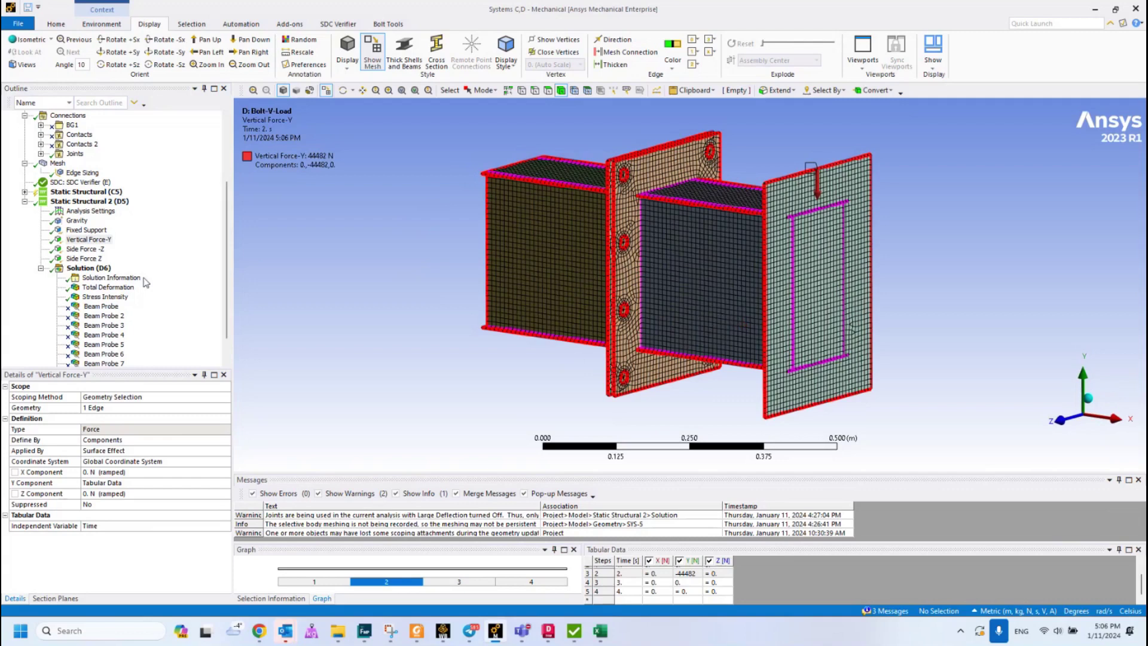
pyautogui.click(85, 249)
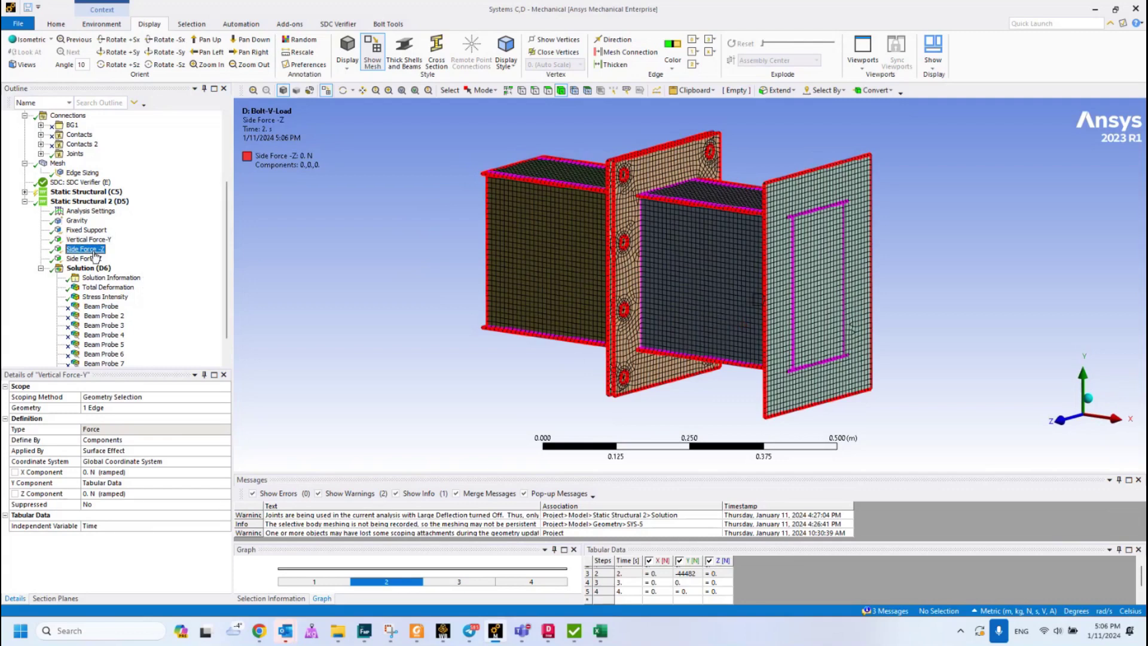
pyautogui.click(459, 583)
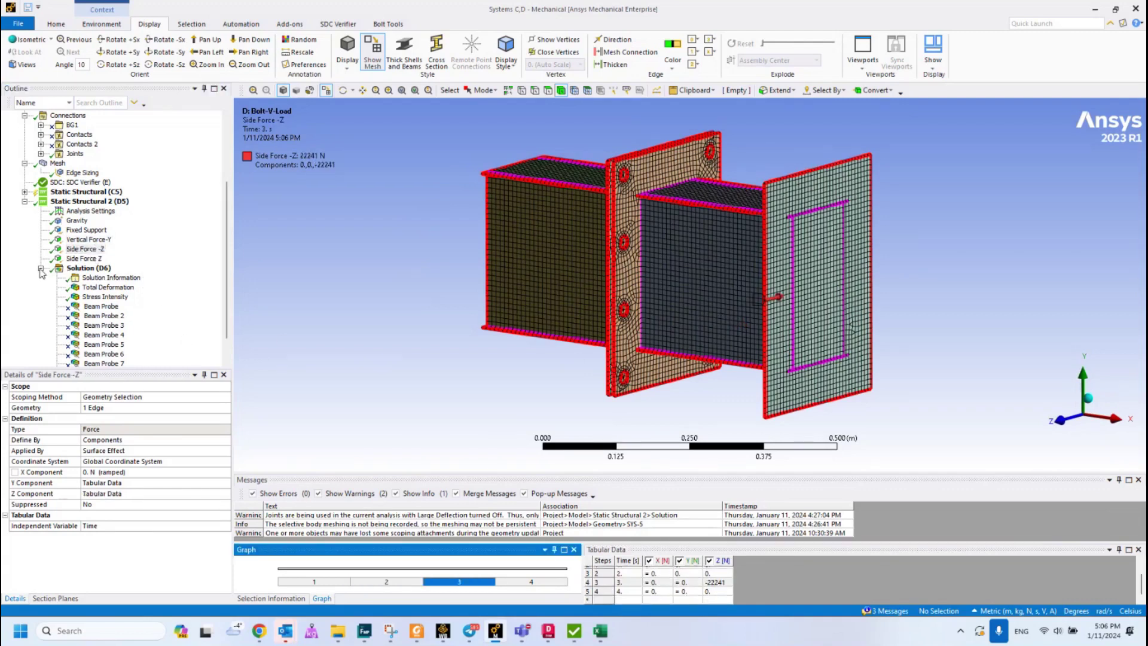
pyautogui.moveTo(687, 284); pyautogui.dragTo(595, 341, button='middle')
# Step: Switch to SDC Verifier and expand the project's Model and Recognition branches to examine their contents
pyautogui.moveTo(574, 631)
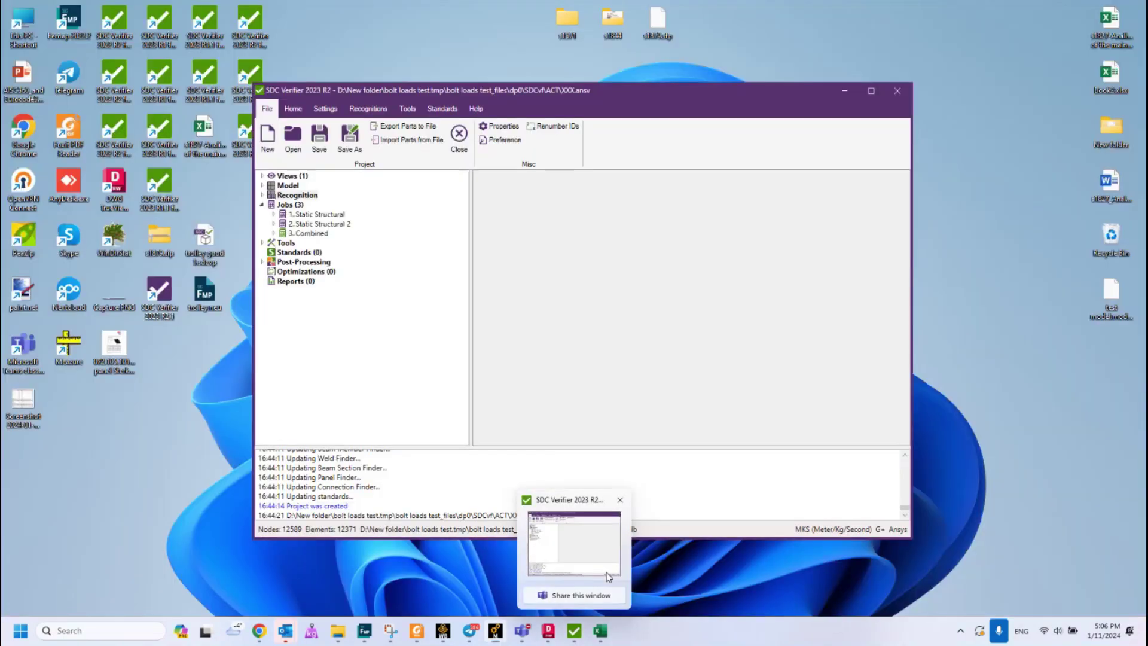
pyautogui.click(604, 577)
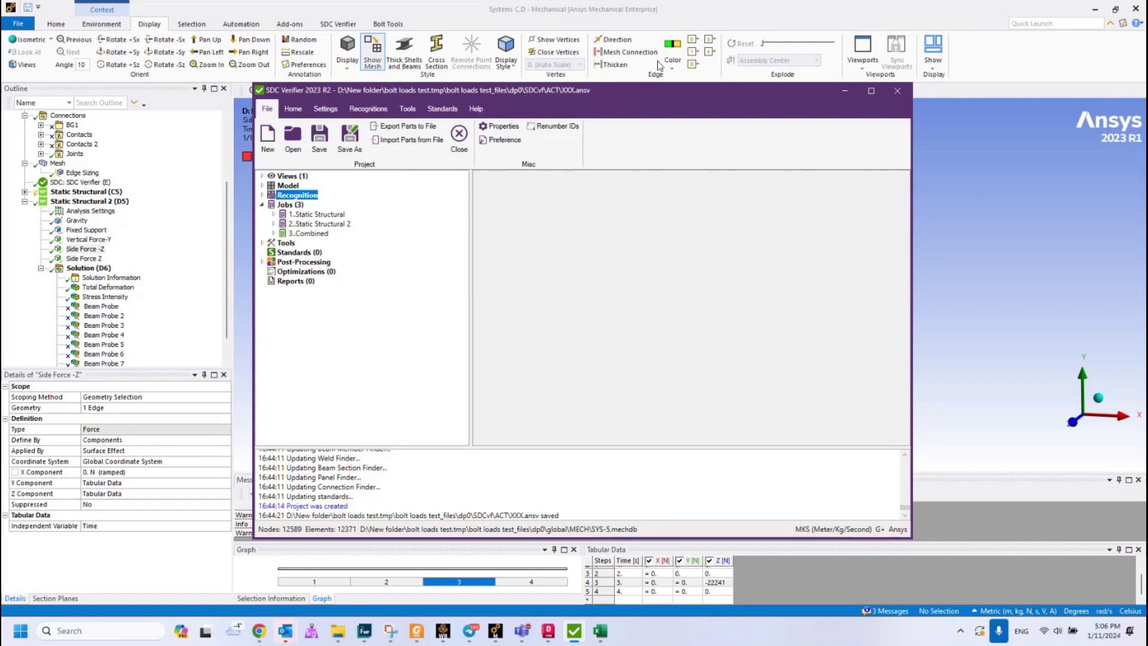
pyautogui.moveTo(636, 95); pyautogui.dragTo(626, 87)
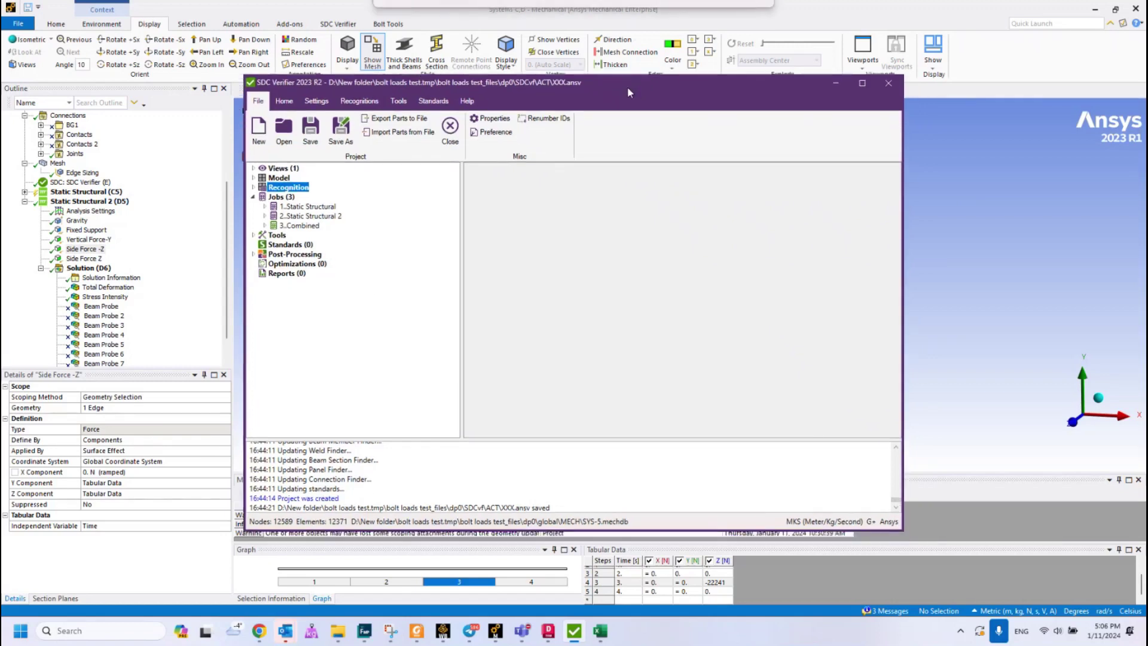
pyautogui.click(257, 178)
pyautogui.click(254, 177)
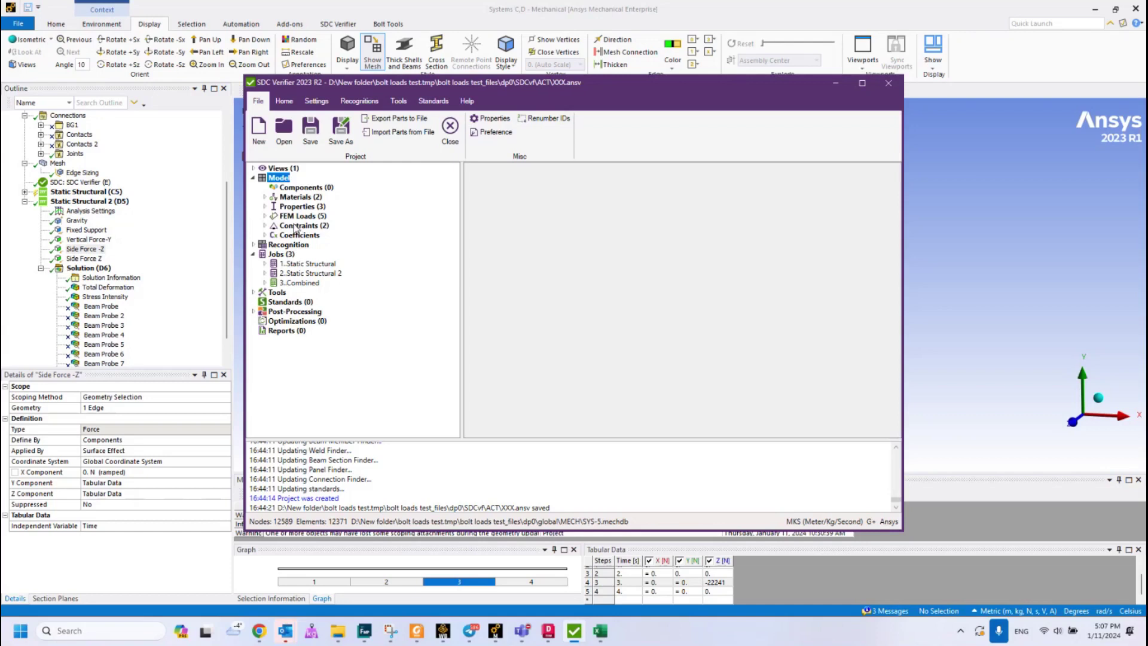
pyautogui.click(254, 246)
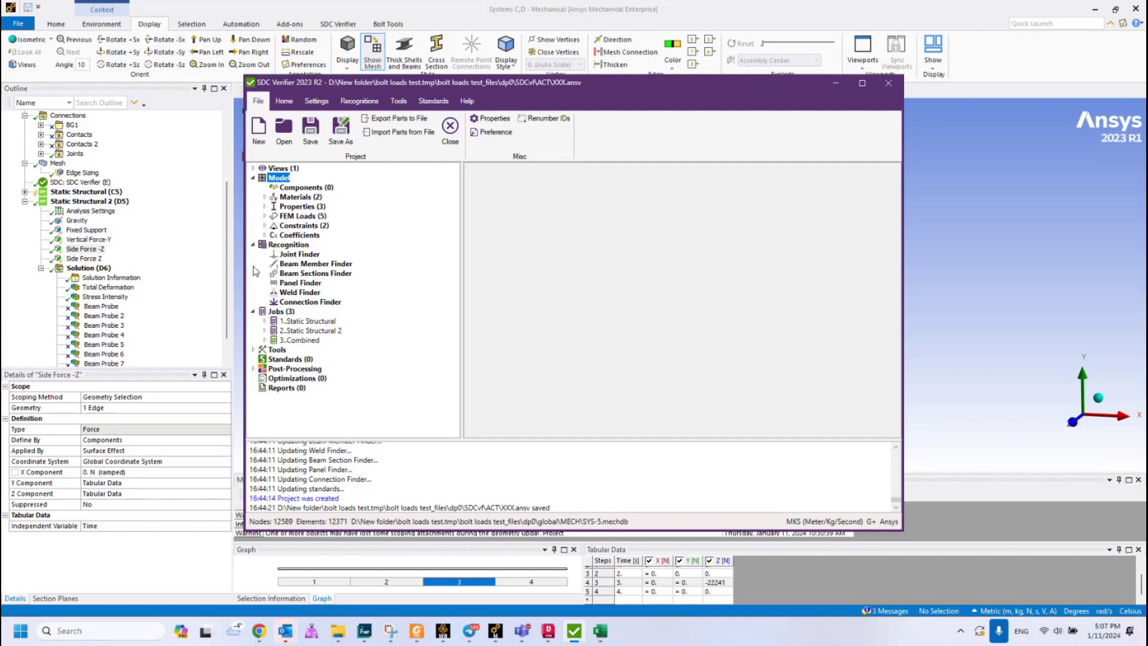
# Step: Expand the Static Structural 2 job and its individual loads to examine the imported loads
pyautogui.click(254, 312)
pyautogui.click(253, 312)
pyautogui.click(265, 332)
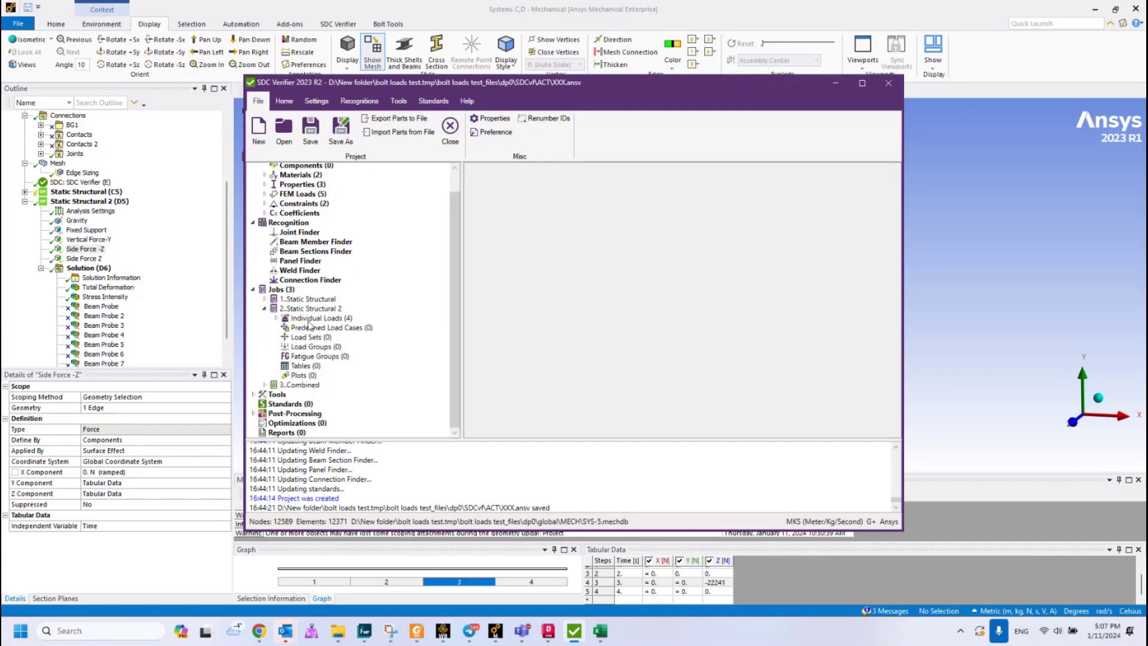
pyautogui.click(277, 318)
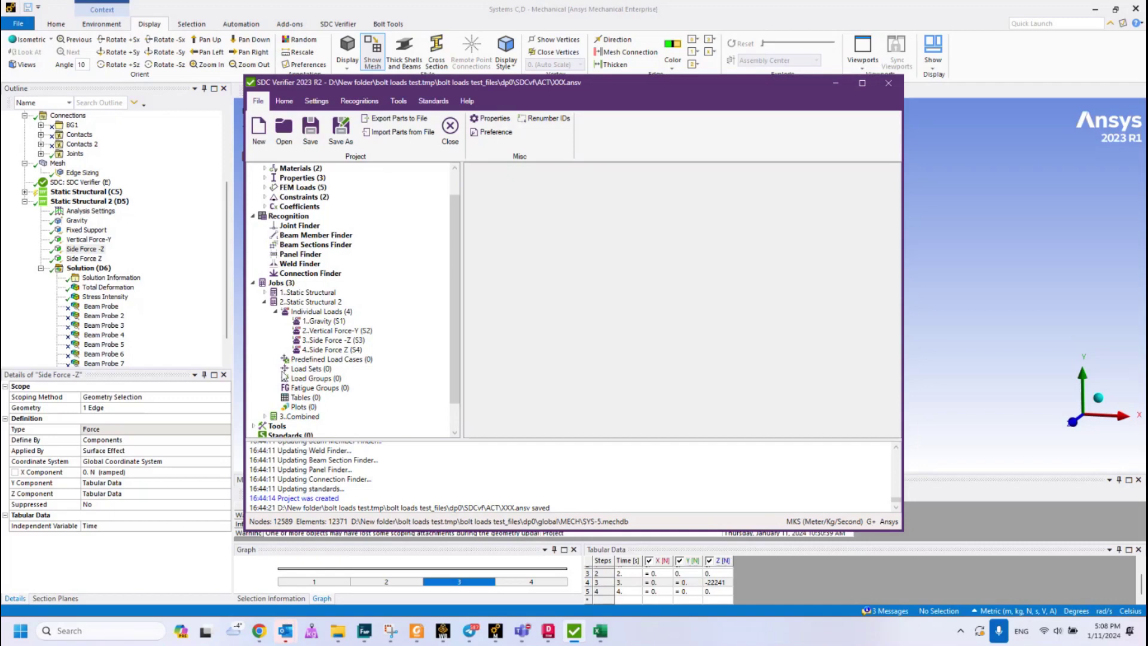
# Step: Open the multiple load set editor for Static Structural 2 and add three load sets
pyautogui.click(308, 369)
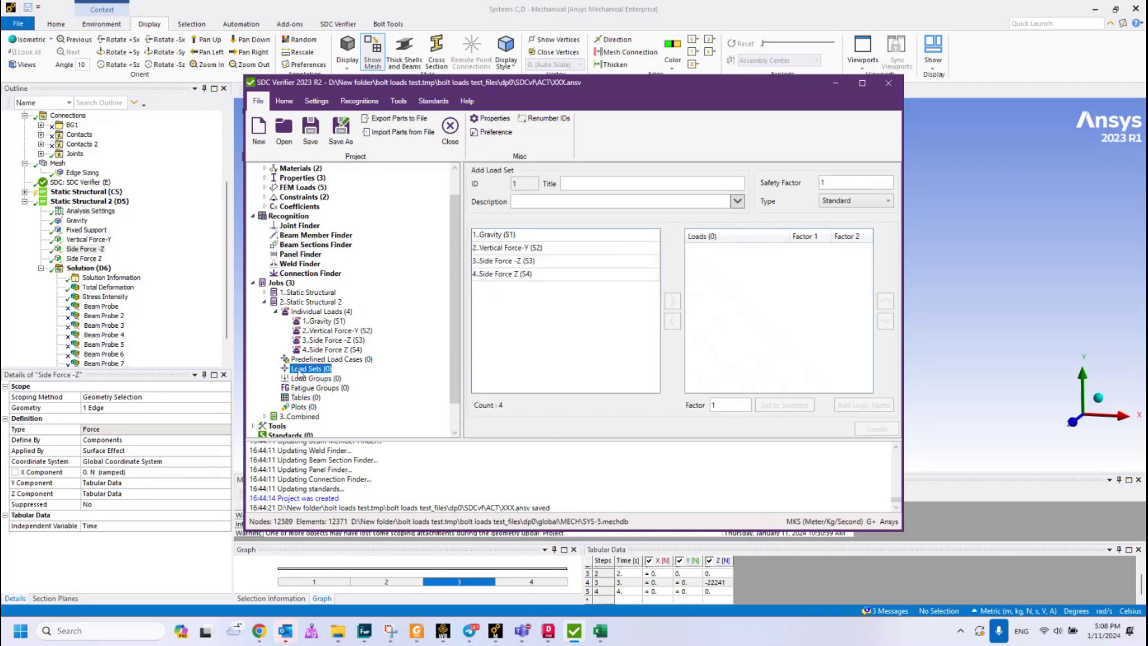
pyautogui.rightClick(299, 369)
pyautogui.click(339, 380)
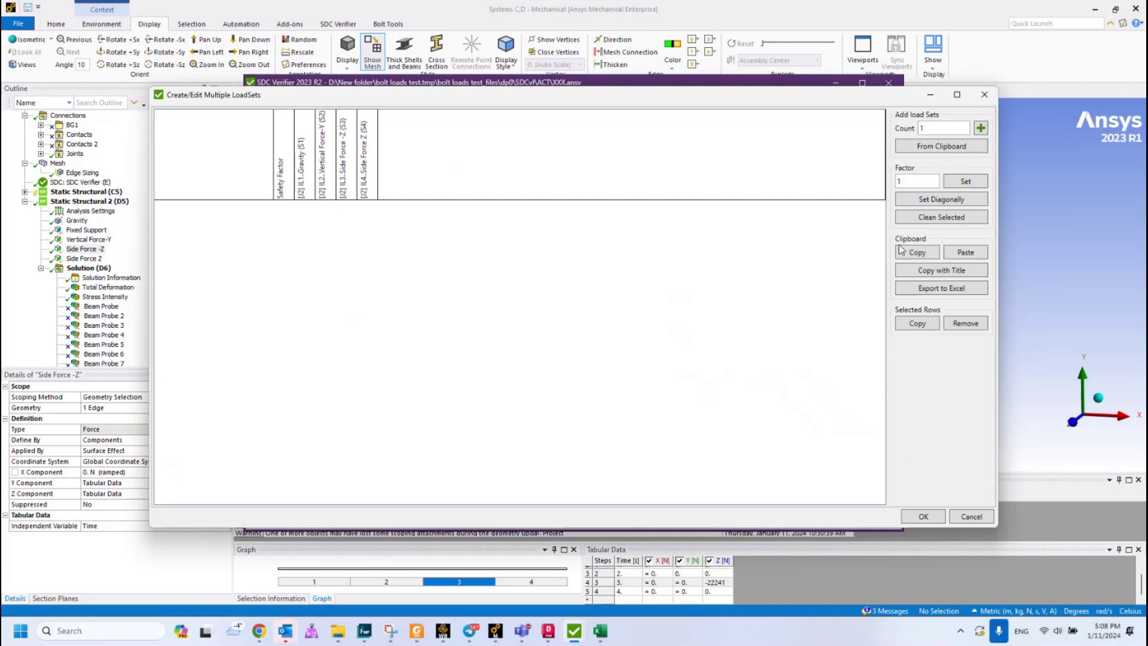
pyautogui.click(981, 129)
pyautogui.write('2')
pyautogui.click(980, 128)
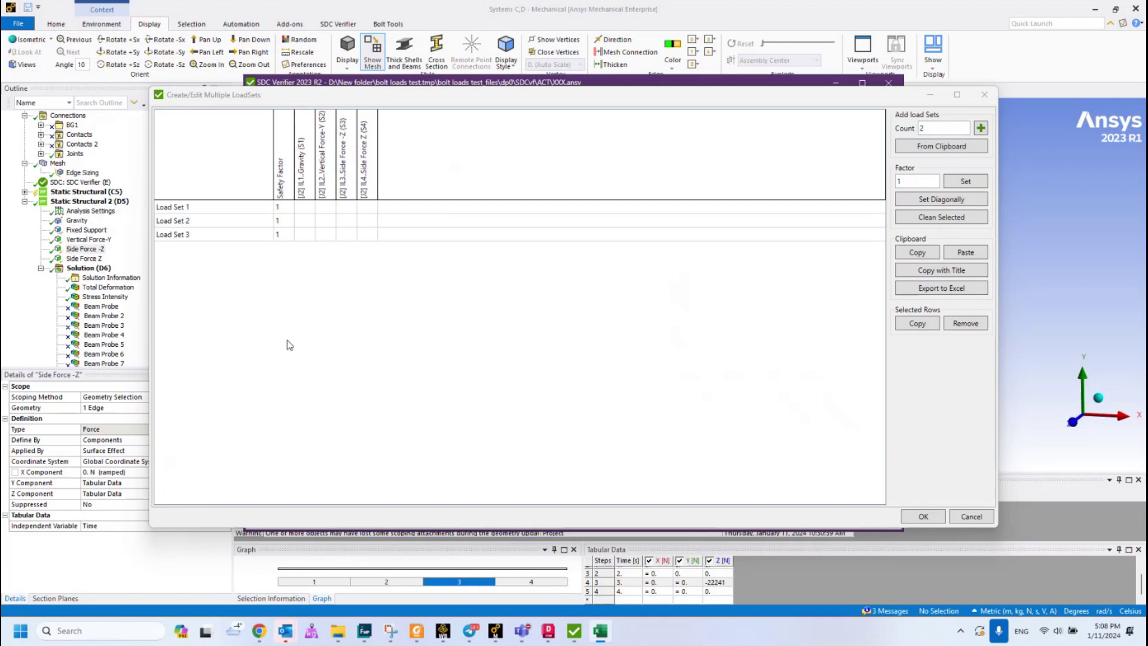
# Step: Apply a factor of 1.05 to the Gravity load in all three load sets
pyautogui.click(919, 181)
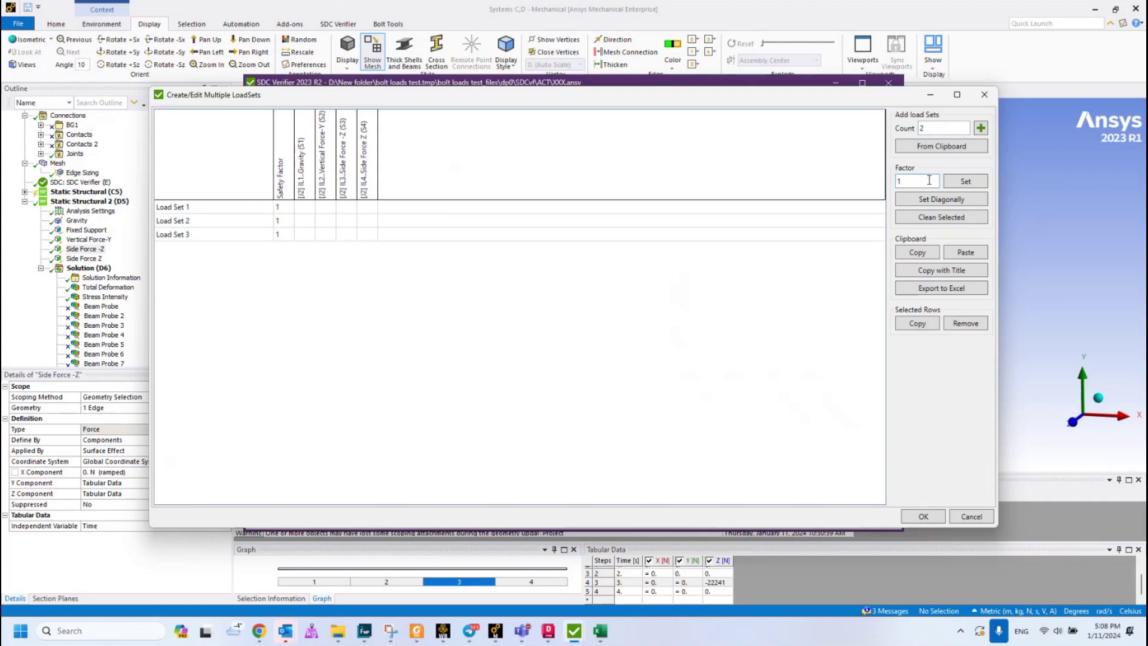
pyautogui.write('.05')
pyautogui.moveTo(305, 206); pyautogui.dragTo(302, 260)
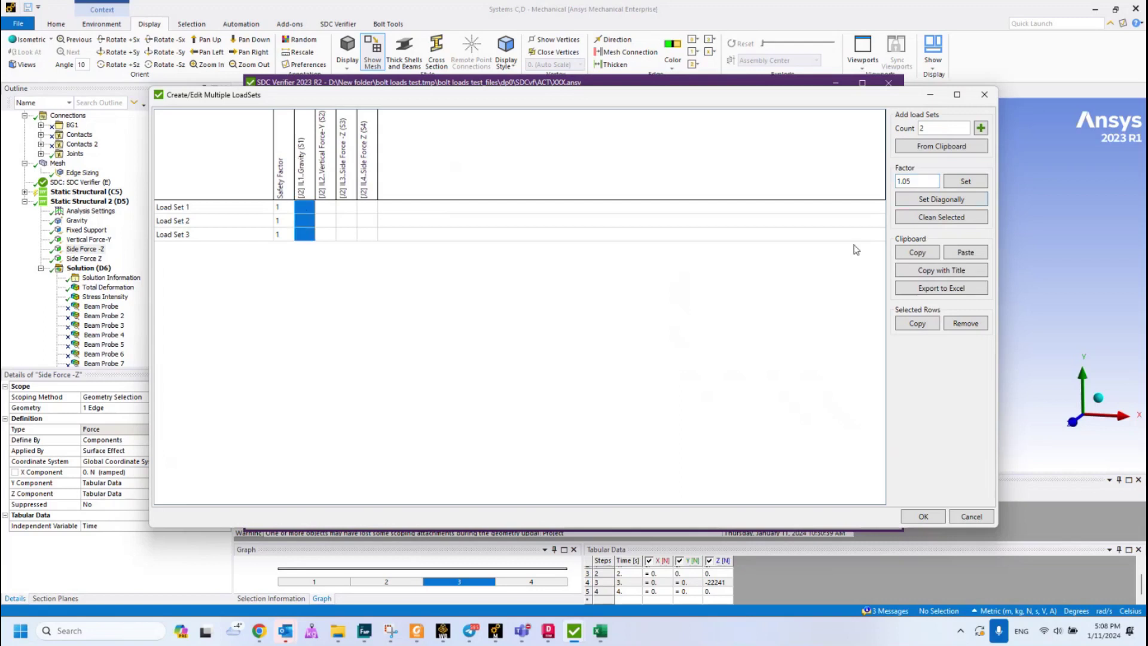
pyautogui.click(966, 181)
# Step: Apply a factor of 1.15 to the Vertical Force-Y load in all three load sets
pyautogui.click(328, 234)
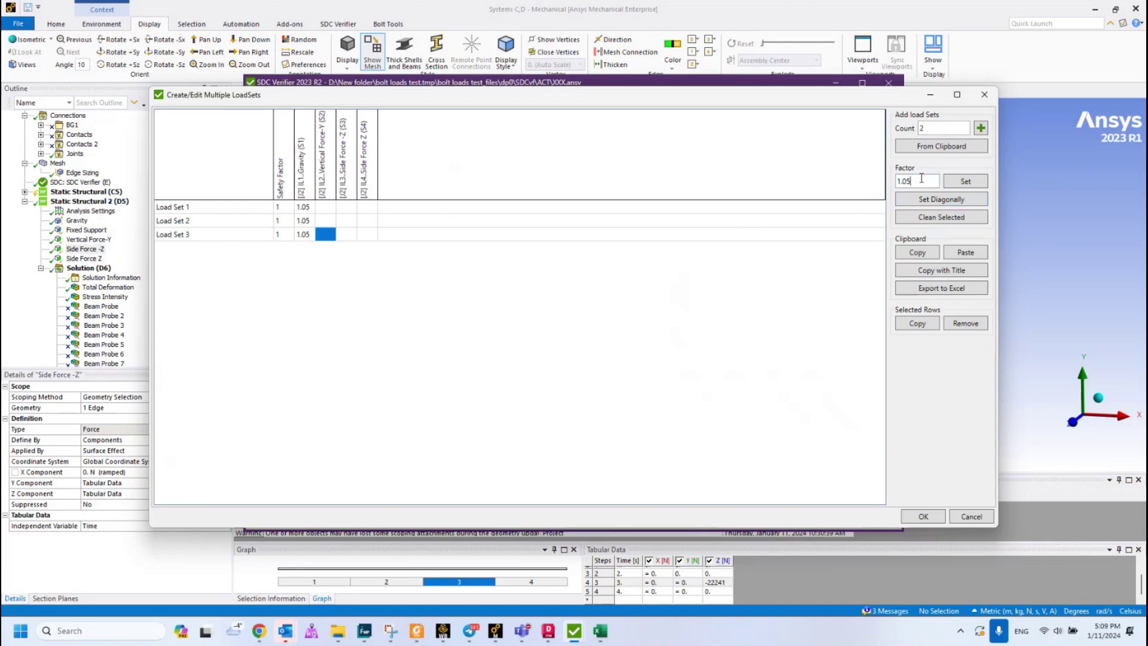
pyautogui.press('BackSpace')
pyautogui.press('BackSpace')
pyautogui.press('BackSpace')
pyautogui.write('15')
pyautogui.moveTo(326, 207); pyautogui.dragTo(328, 236)
pyautogui.click(966, 183)
# Step: Set the factor to 1.1 for Side Force -Z in Load Set 2 and Side Force Z in Load Set 3, and create the sets
pyautogui.click(346, 221)
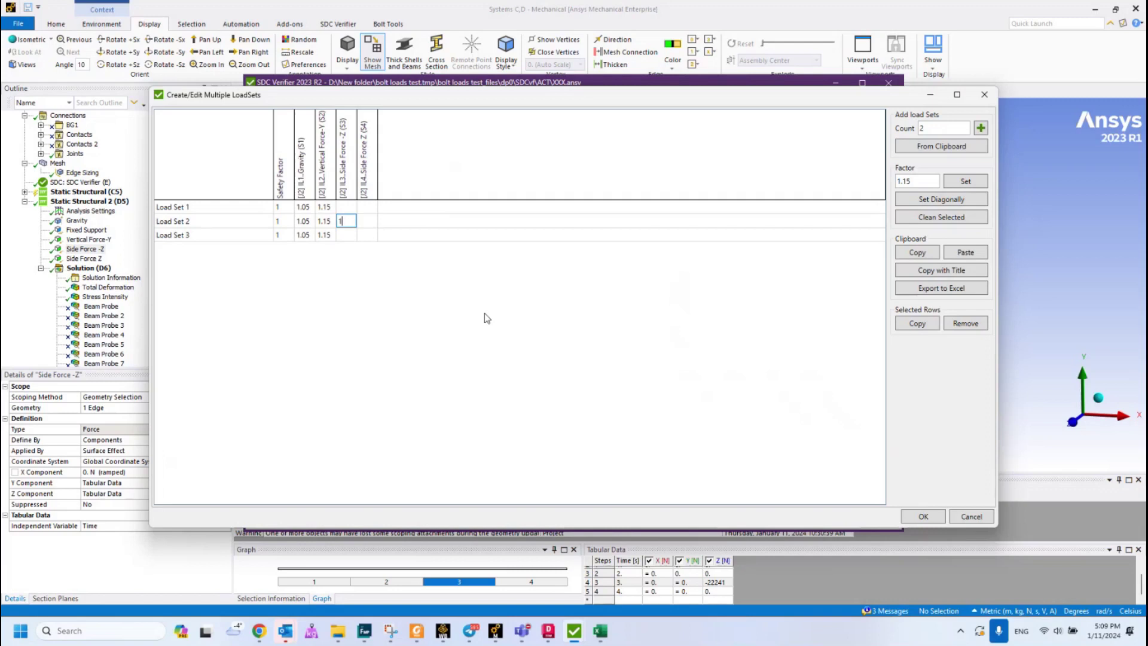
pyautogui.write('.1')
pyautogui.click(366, 235)
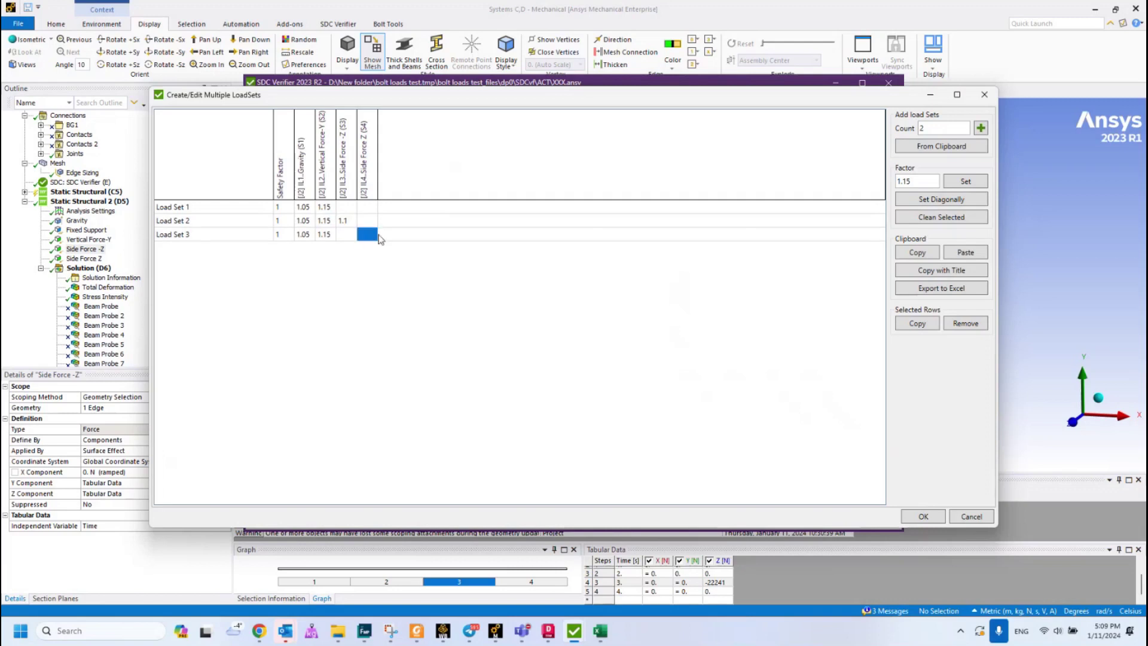
pyautogui.write('1.1')
pyautogui.click(921, 516)
# Step: Create a load group titled Envelope that contains Load Set 1, Load Set 2 and Load Set 3
pyautogui.scroll(-2, 330, 365)
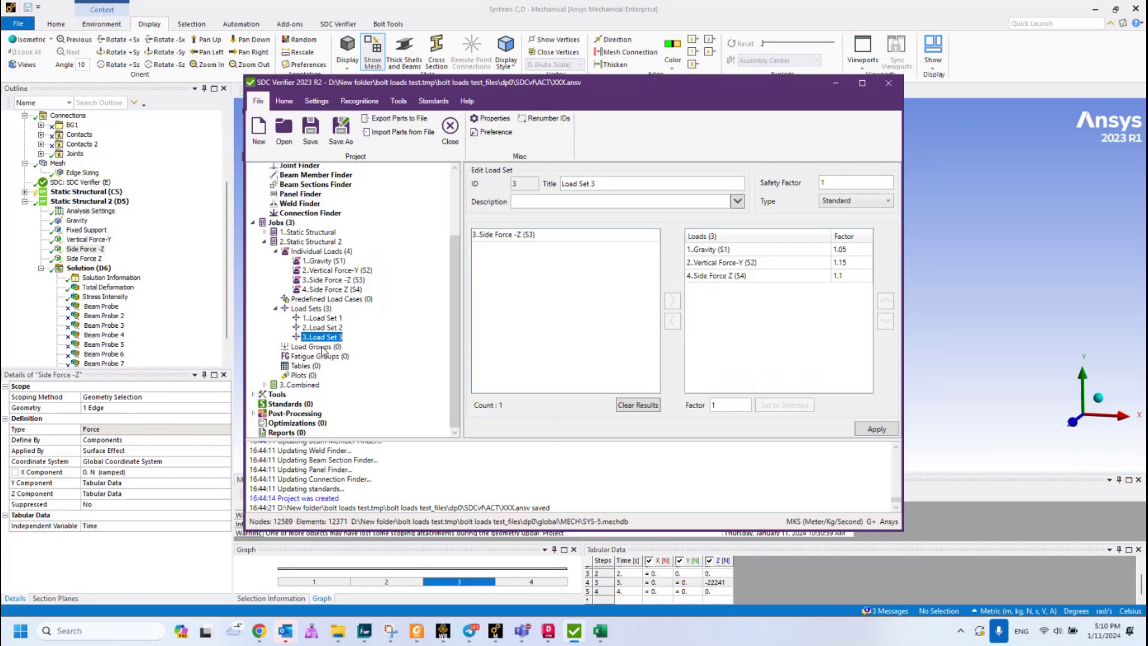
pyautogui.click(323, 349)
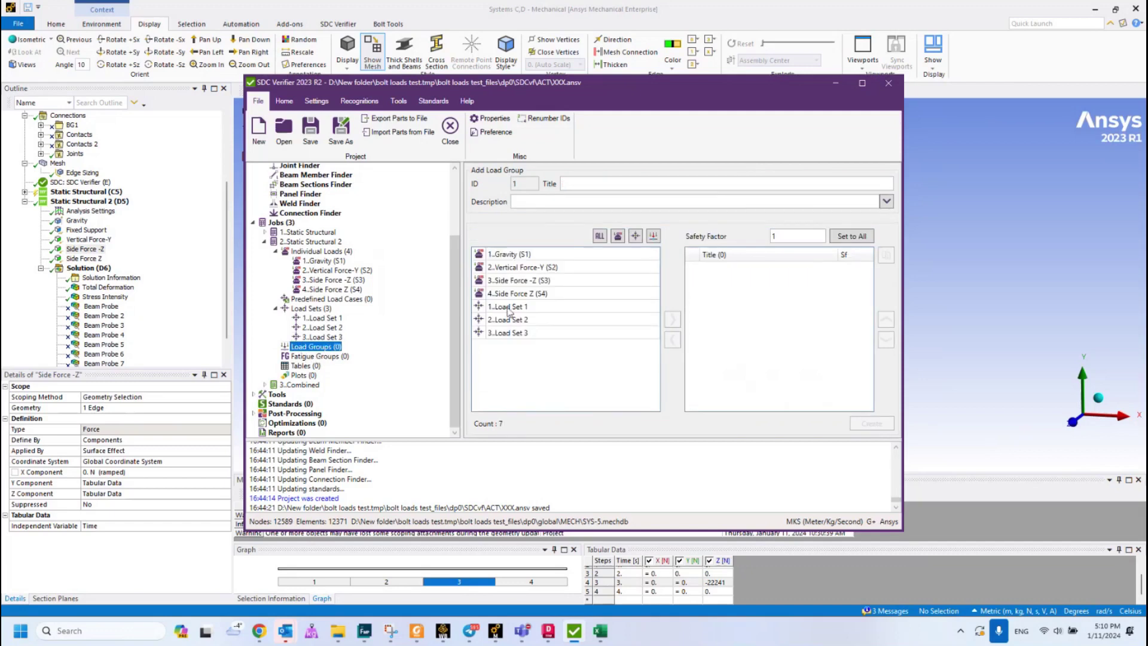
pyautogui.moveTo(510, 307); pyautogui.dragTo(510, 338)
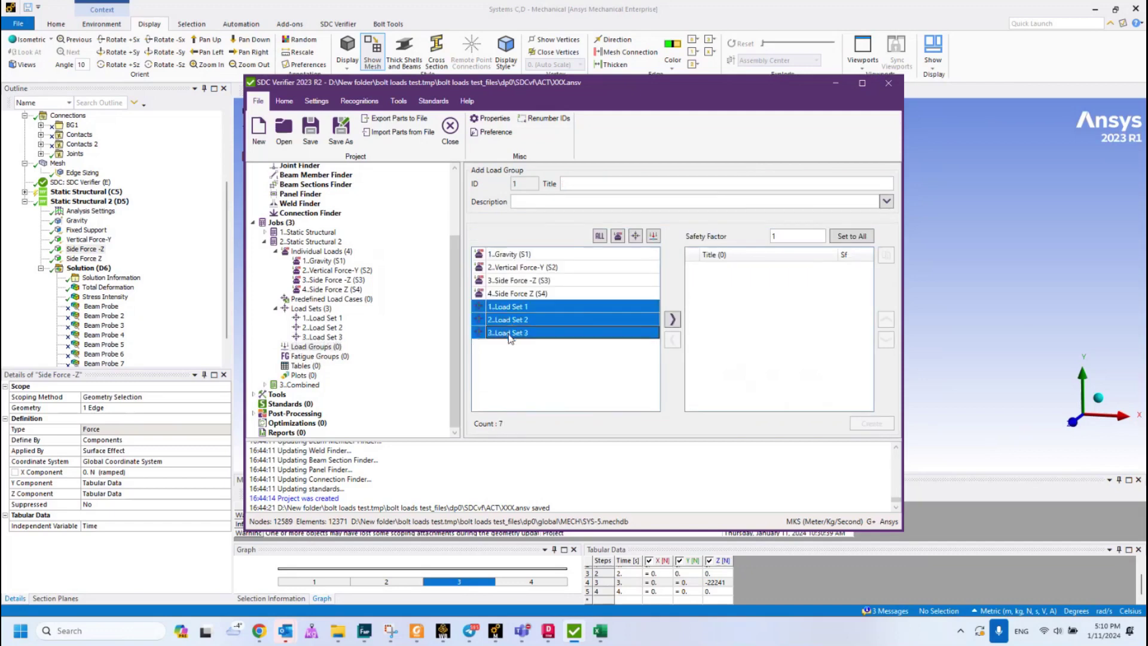
pyautogui.click(672, 320)
pyautogui.click(581, 185)
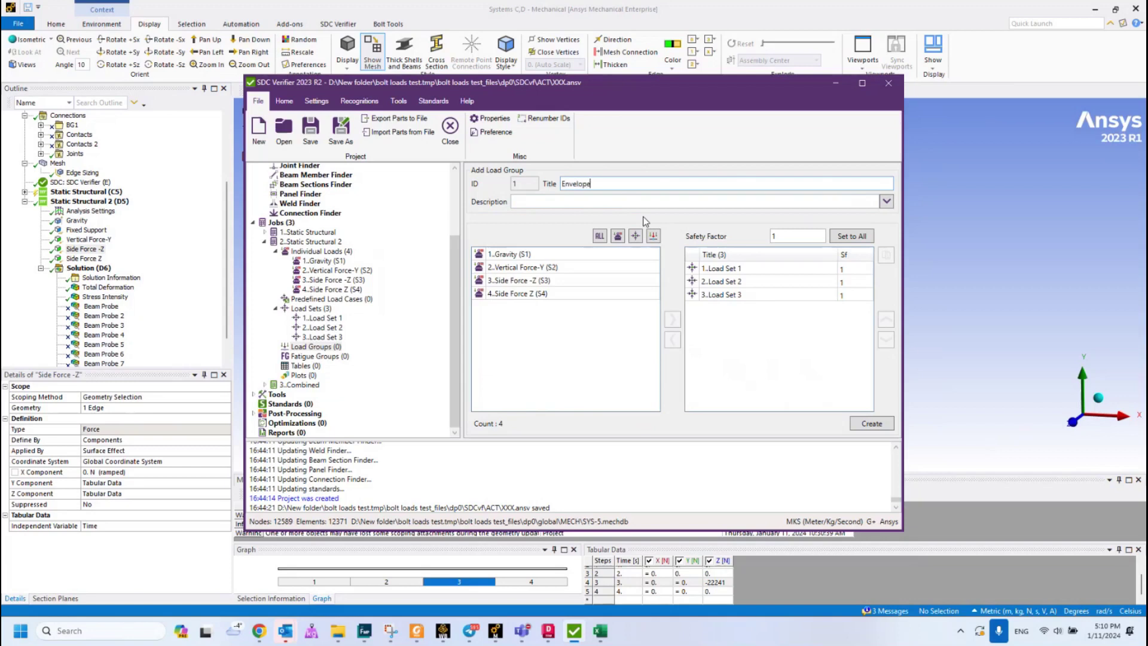
pyautogui.click(864, 424)
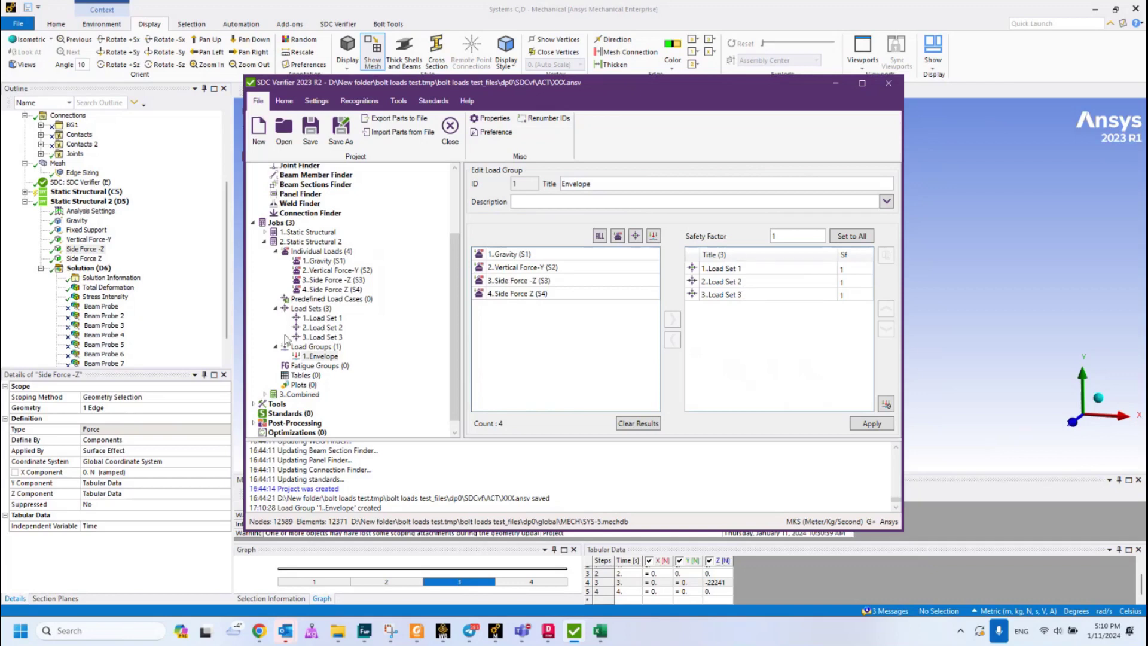
# Step: Create and fill a short extreme stress table for the Envelope load group over all entities
pyautogui.rightClick(320, 358)
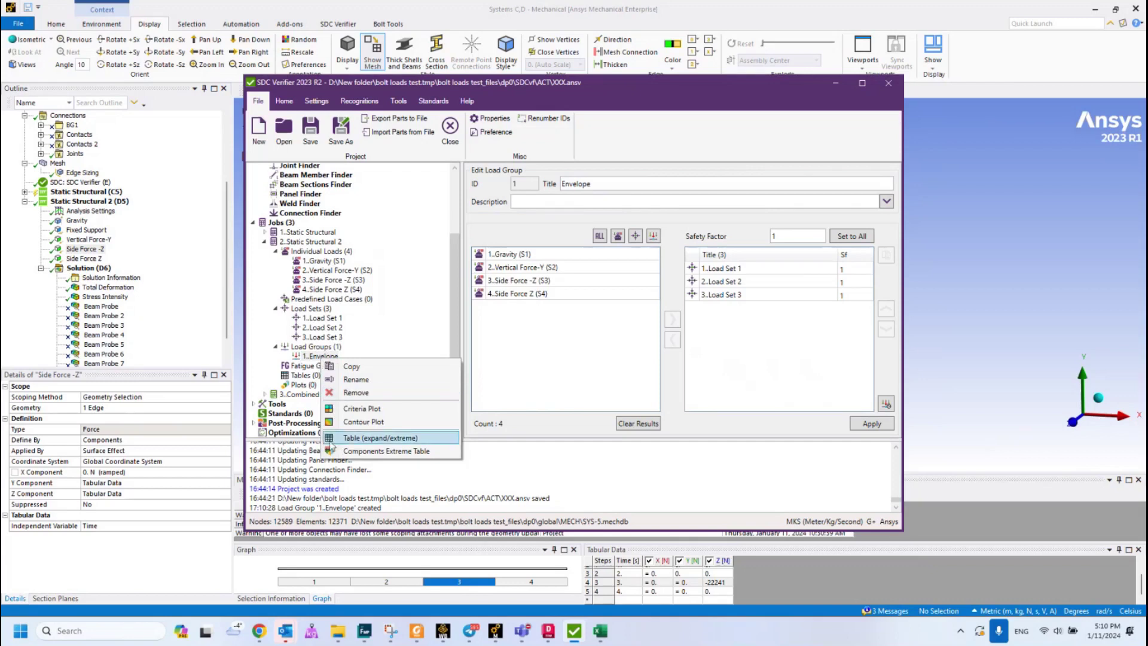
pyautogui.click(388, 442)
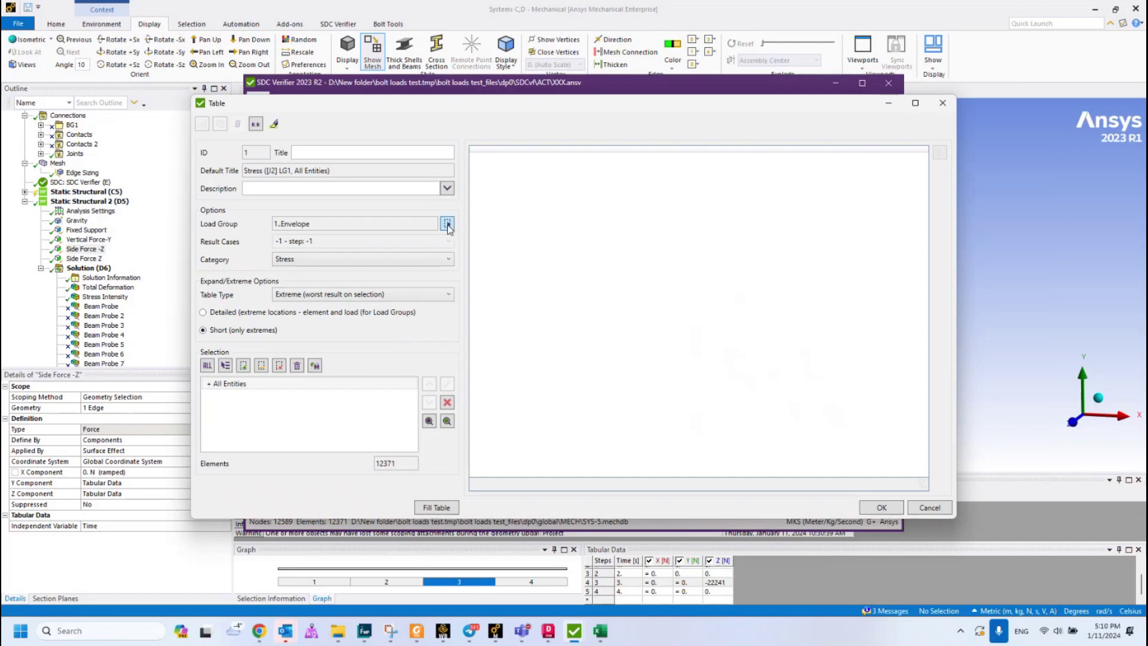
pyautogui.click(447, 225)
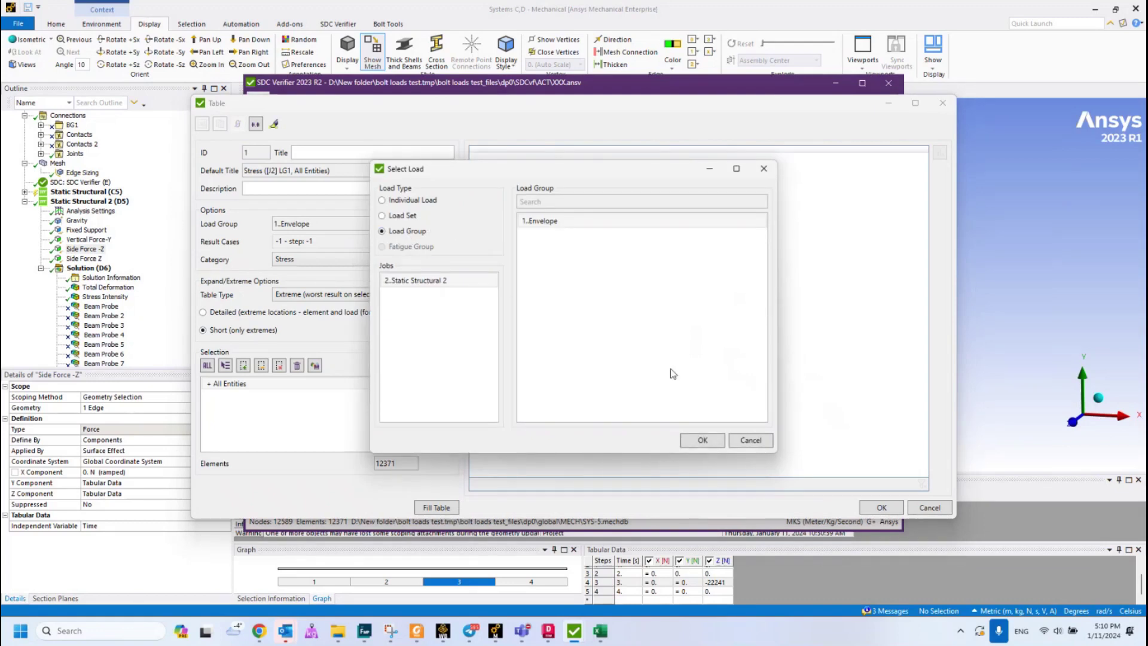
pyautogui.click(710, 443)
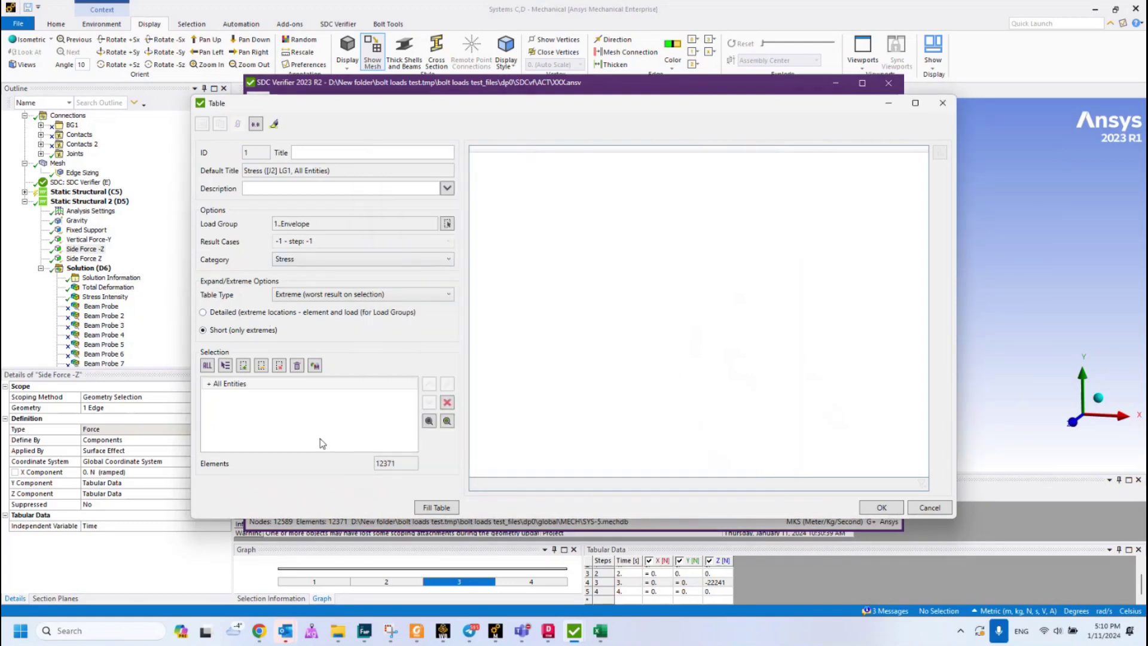
pyautogui.click(444, 509)
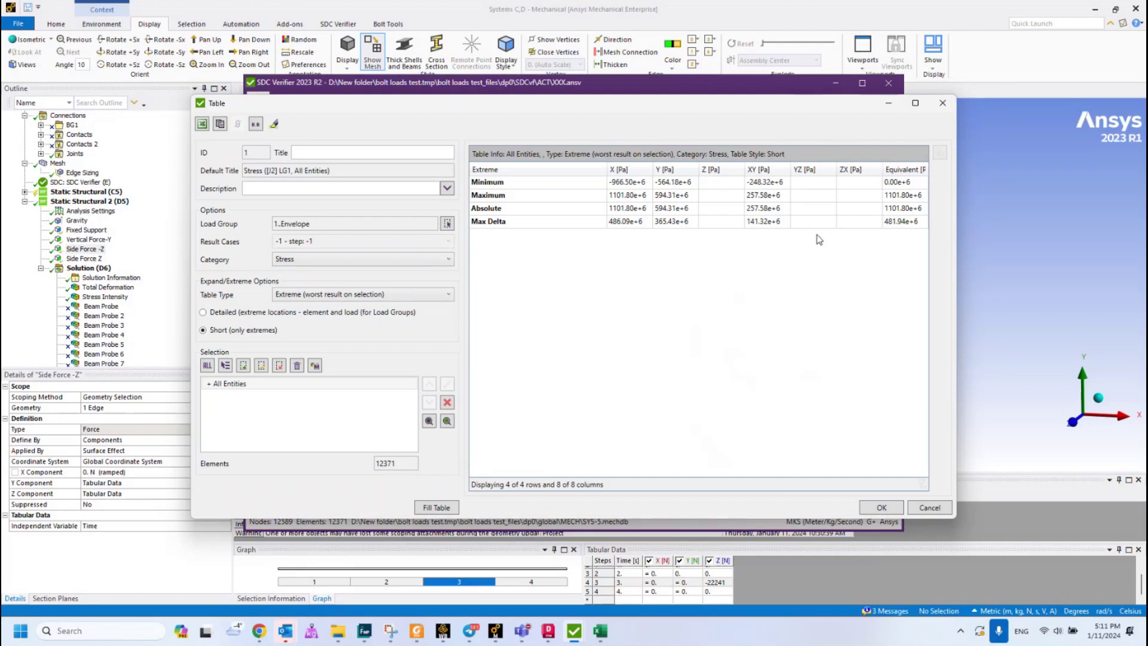
pyautogui.click(881, 507)
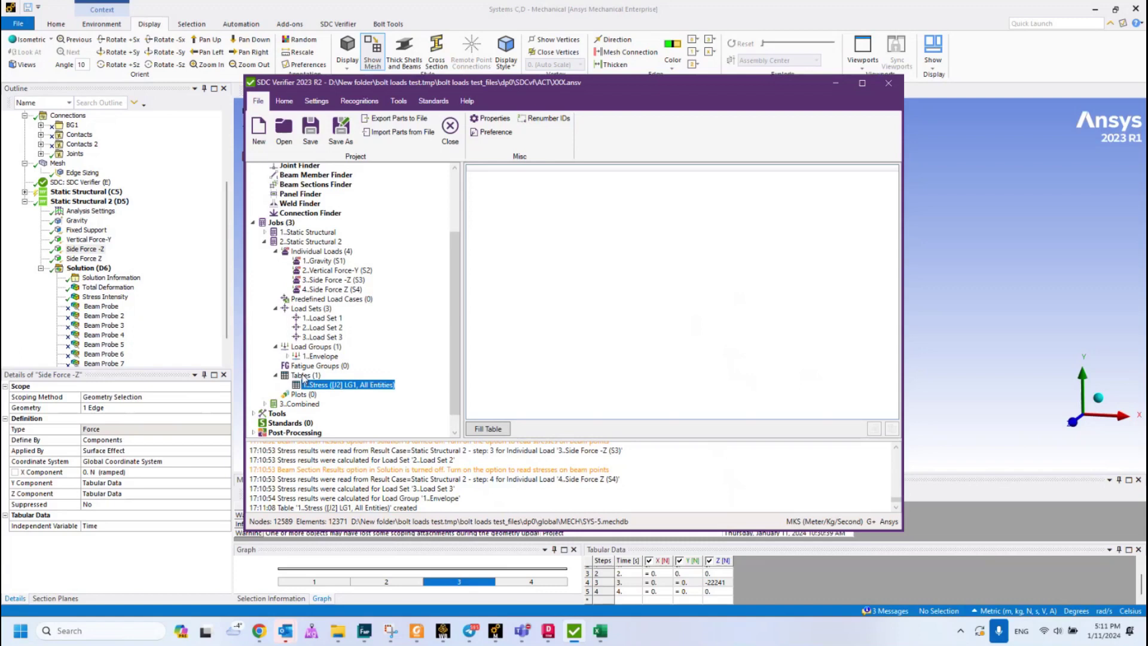
pyautogui.rightClick(305, 377)
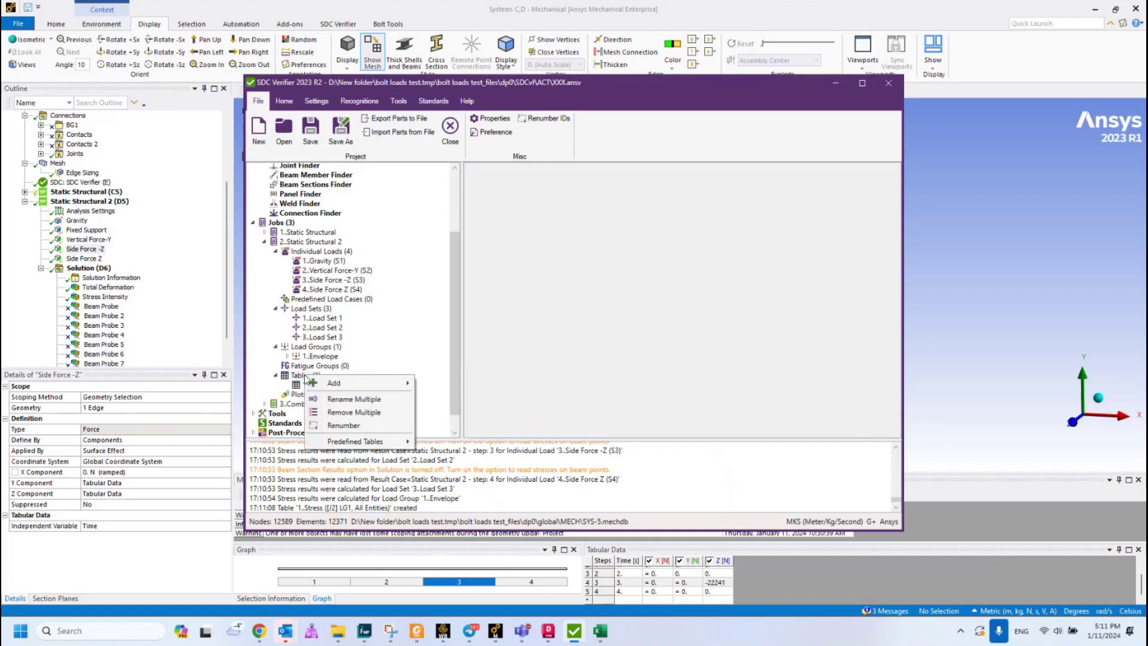
pyautogui.moveTo(409, 385)
pyautogui.click(330, 357)
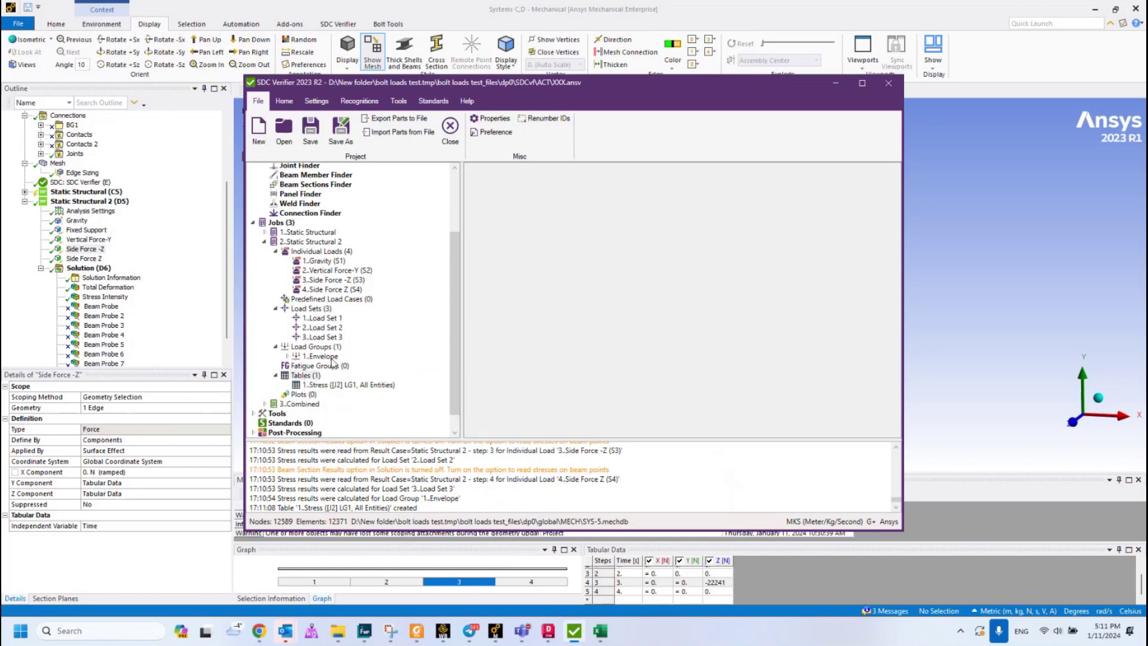
# Step: Preview a contour plot of absolute equivalent stress for the Envelope load group over all entities and rotate the model to show the bolted flange
pyautogui.rightClick(330, 357)
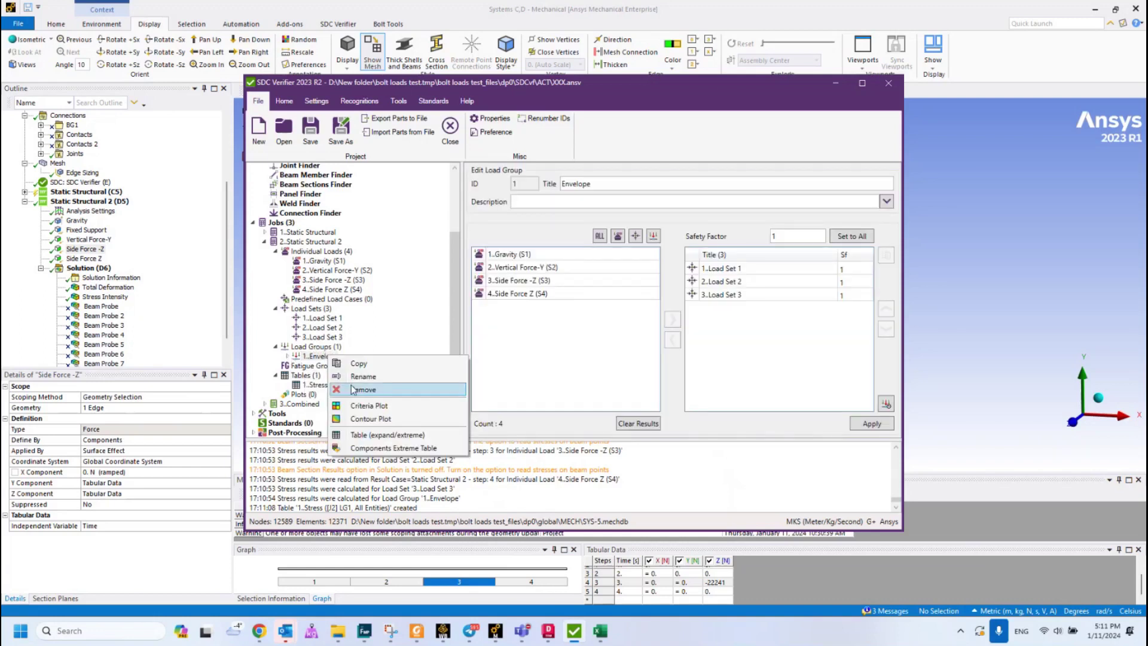
pyautogui.click(404, 420)
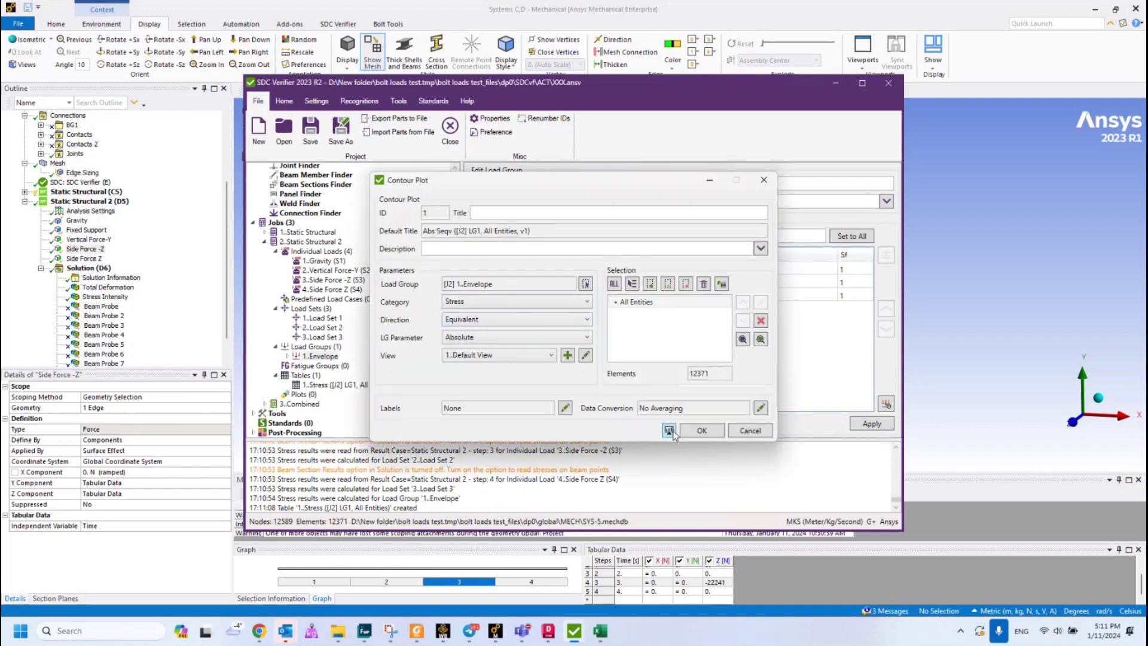
pyautogui.click(711, 450)
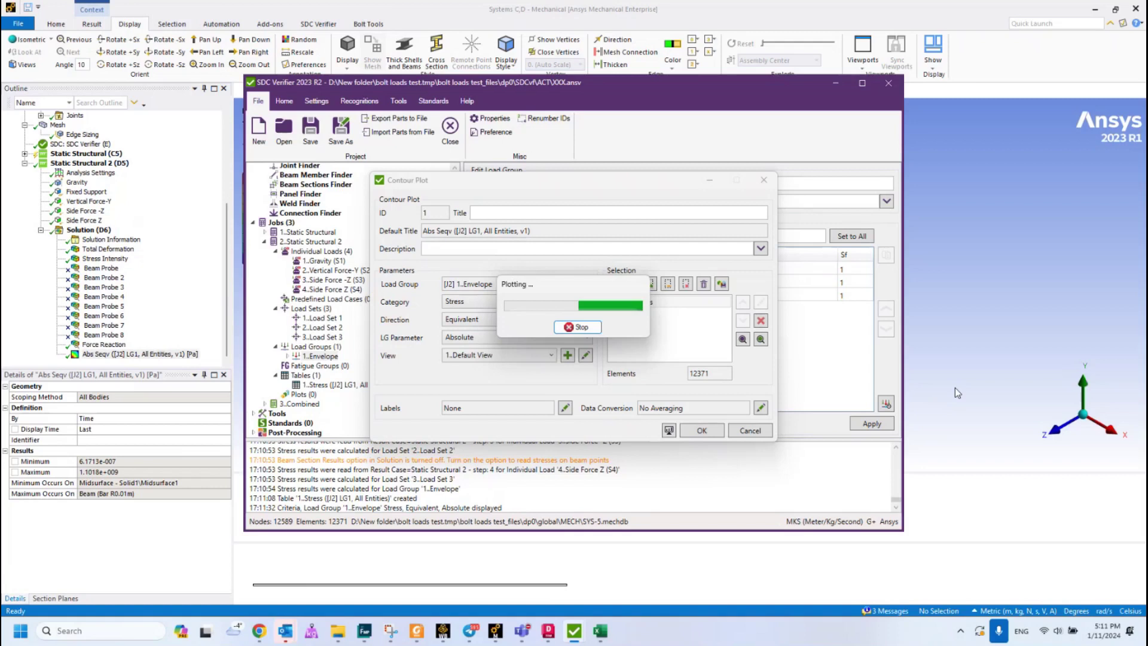
pyautogui.click(943, 361)
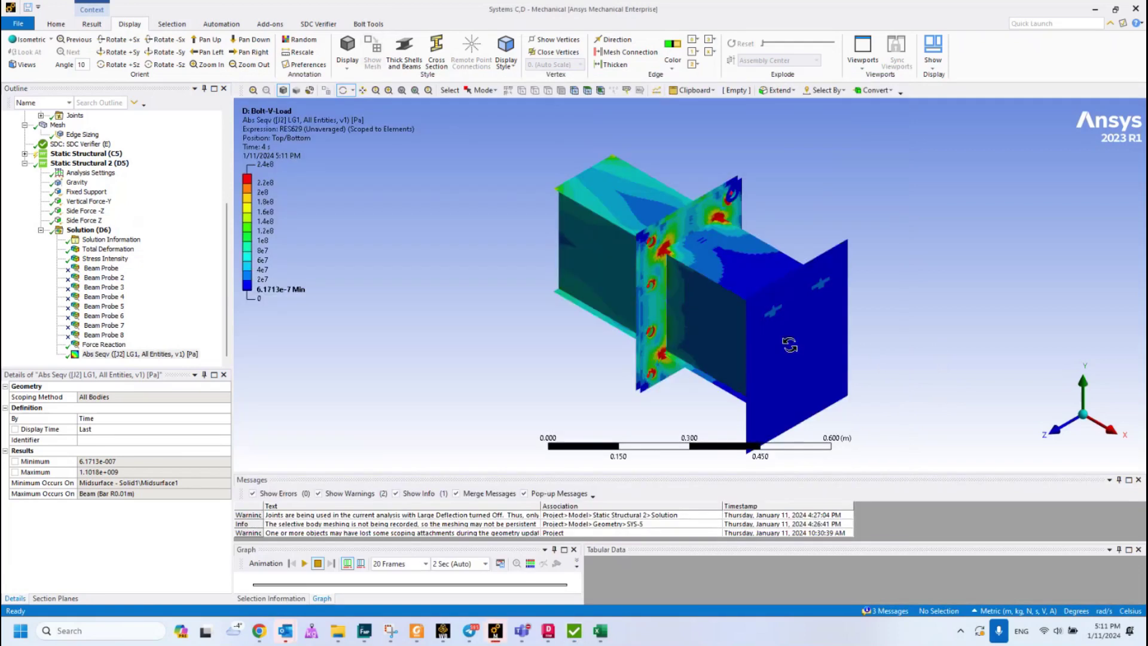
pyautogui.moveTo(707, 328); pyautogui.dragTo(650, 308)
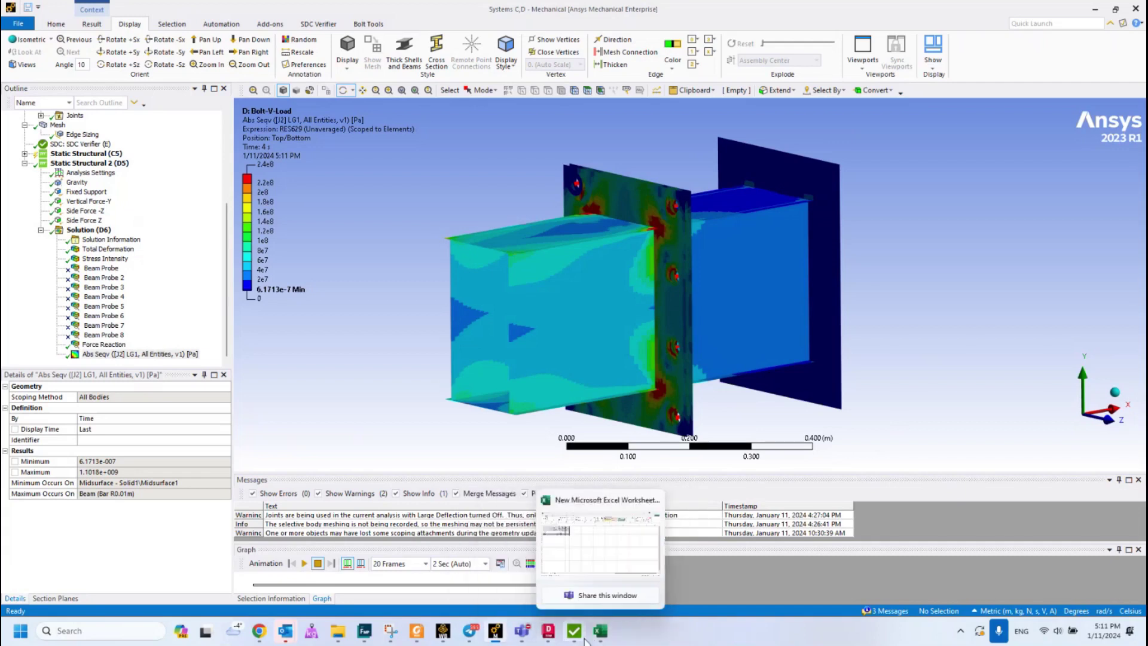
# Step: Store the model's current orientation as the location of the contour plot's Default View
pyautogui.moveTo(577, 631)
pyautogui.click(616, 569)
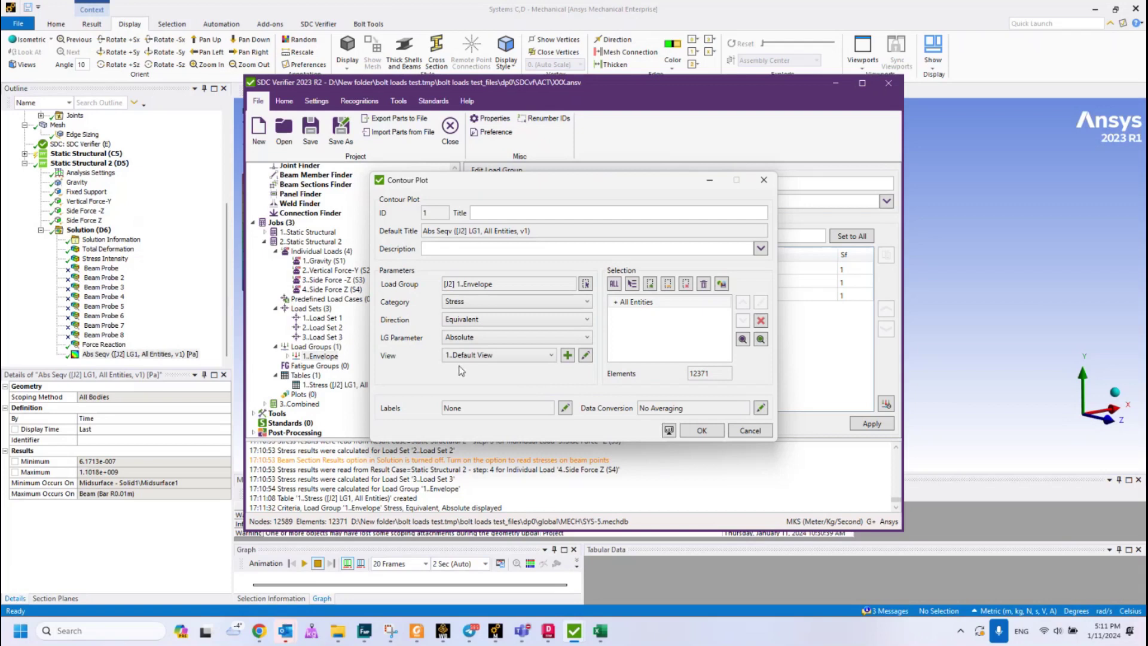
pyautogui.click(586, 356)
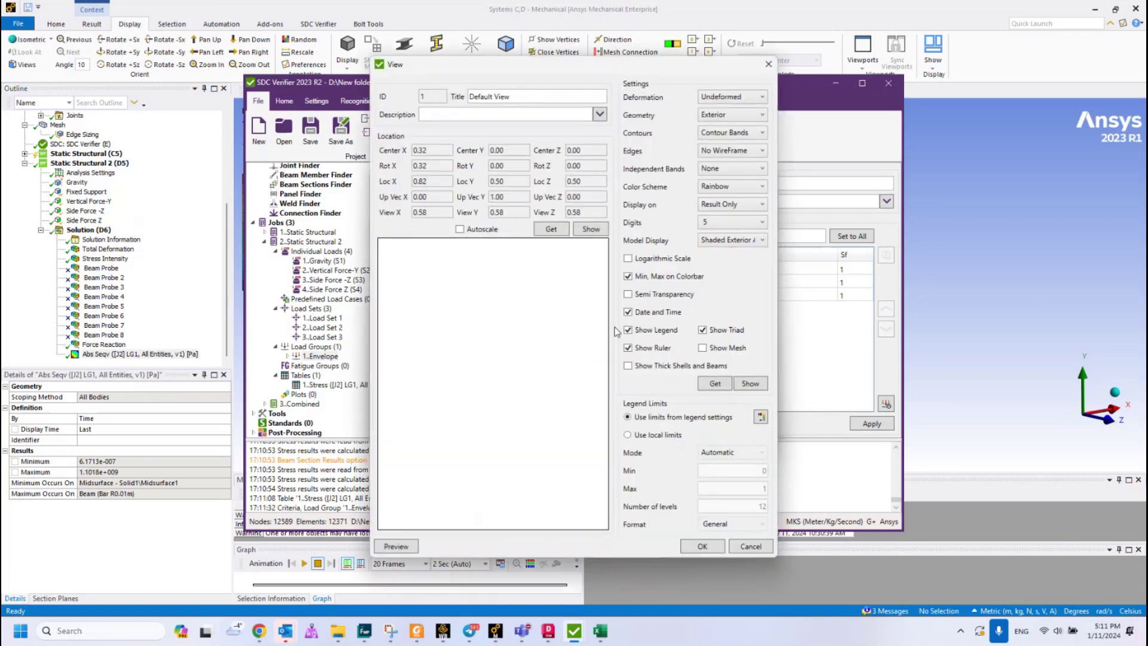
pyautogui.click(552, 230)
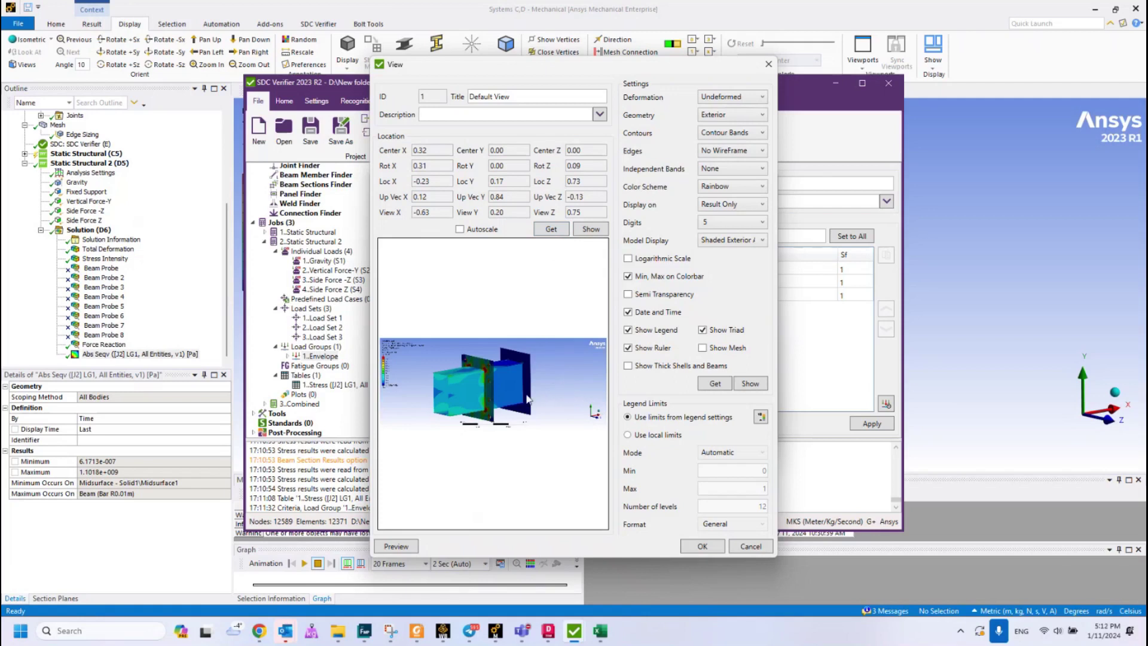
pyautogui.click(703, 546)
# Step: Preview the Envelope contour plot with the updated Default View and create the plot
pyautogui.click(669, 430)
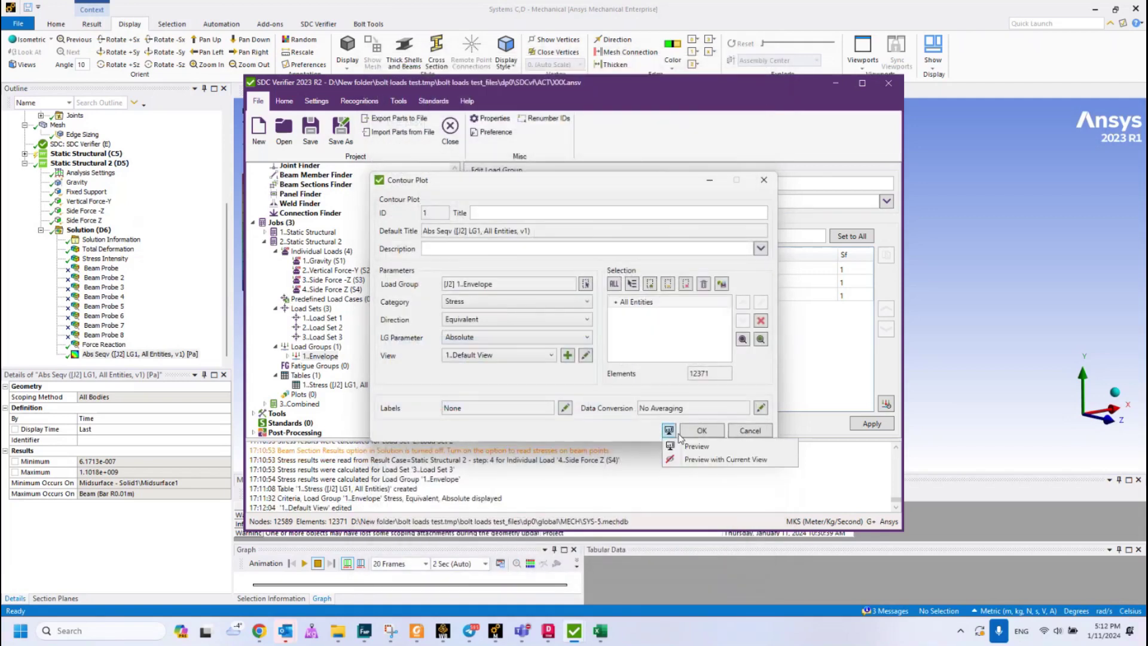
pyautogui.click(697, 447)
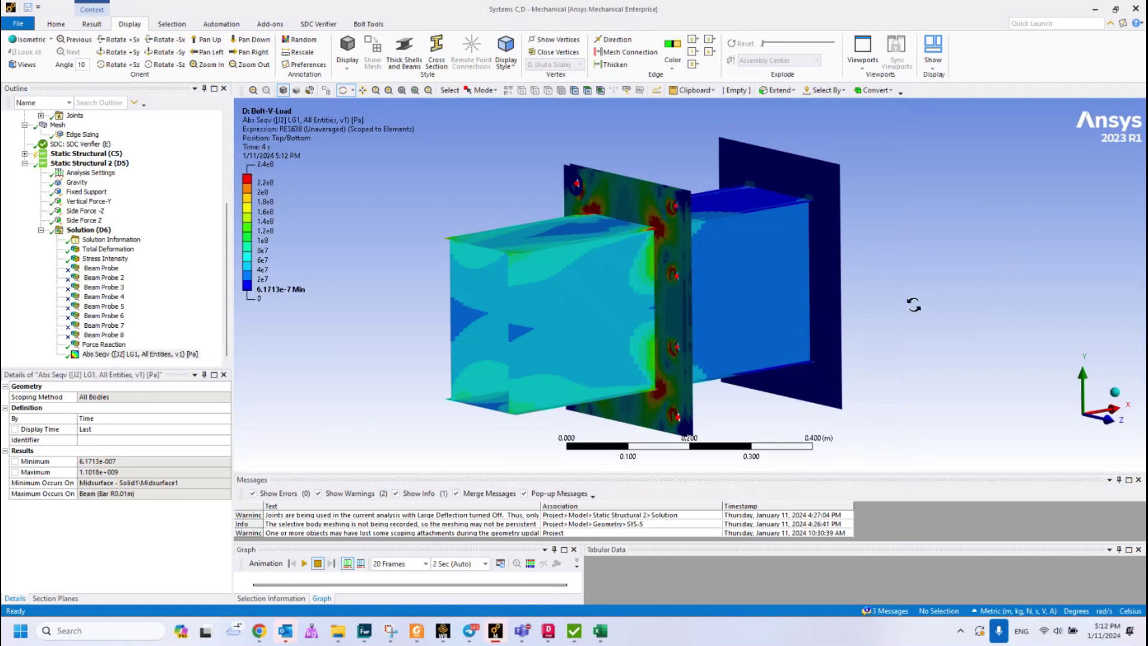
pyautogui.moveTo(581, 634)
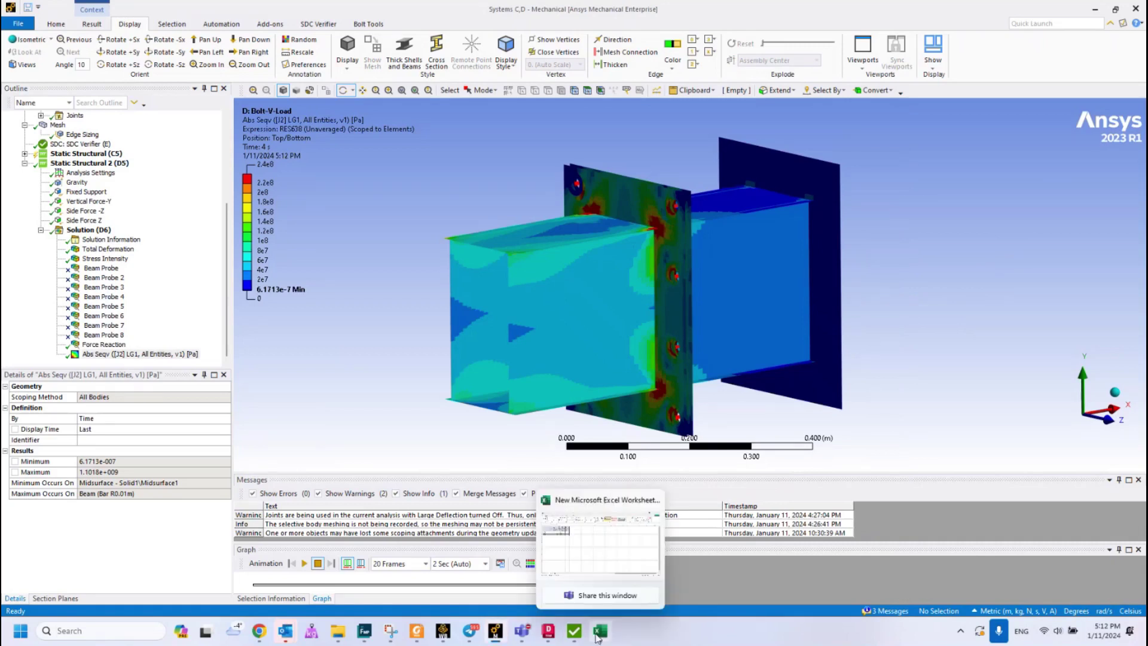
pyautogui.click(616, 513)
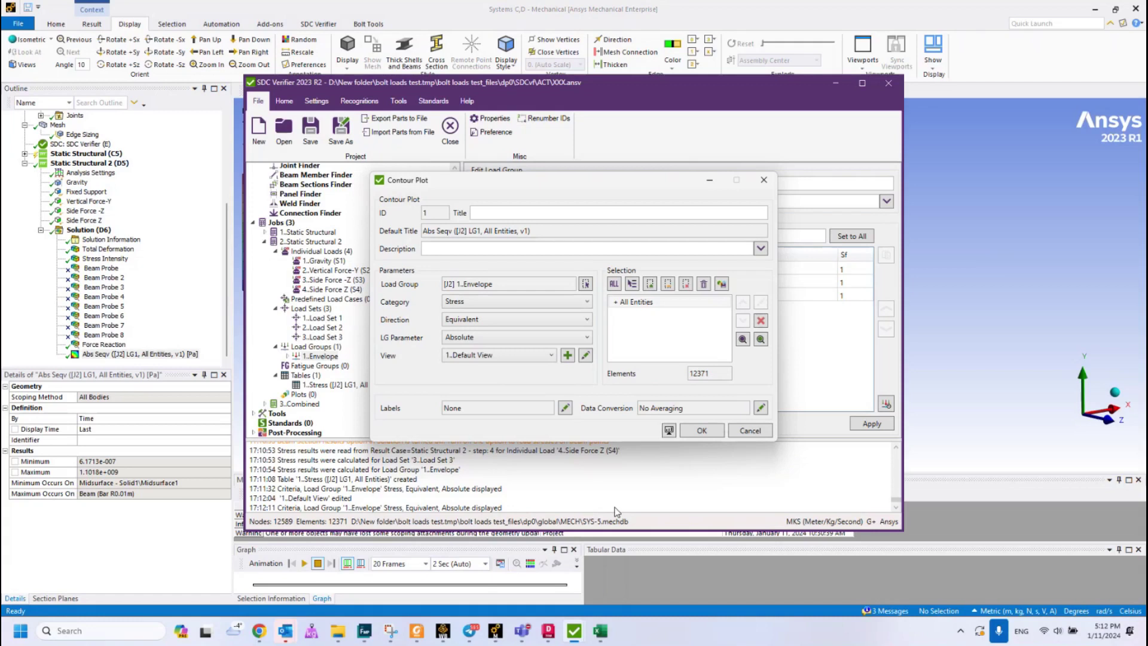
pyautogui.click(702, 430)
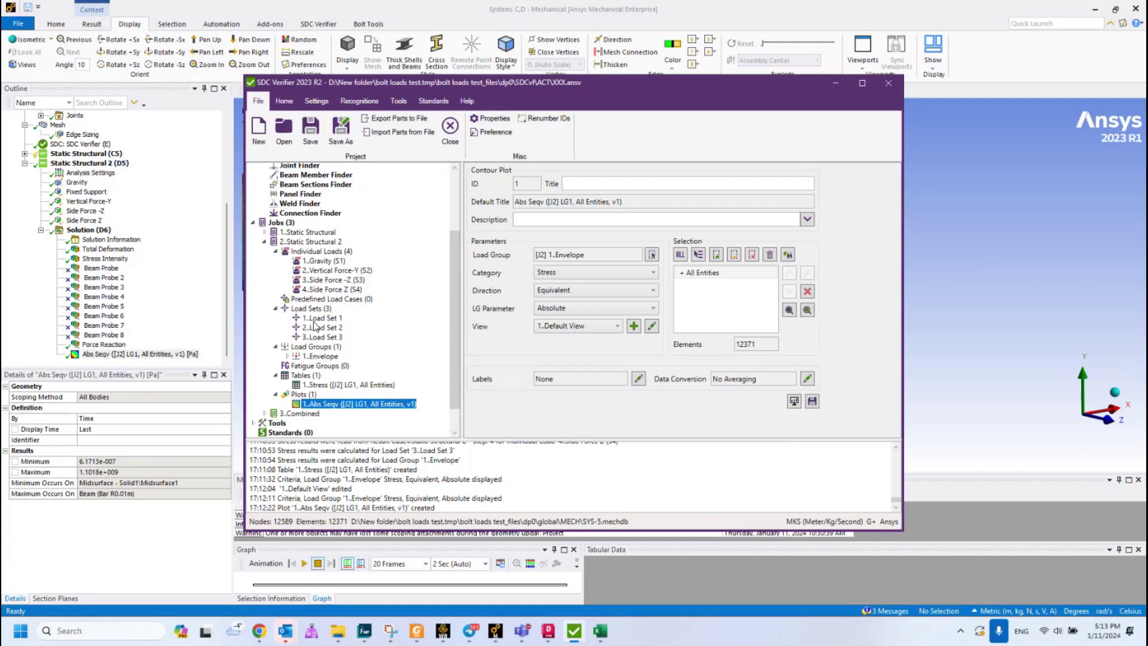
# Step: Add the AISC 360-10 Bolts (14th, 2010) standard to the project
pyautogui.scroll(-1, 329, 299)
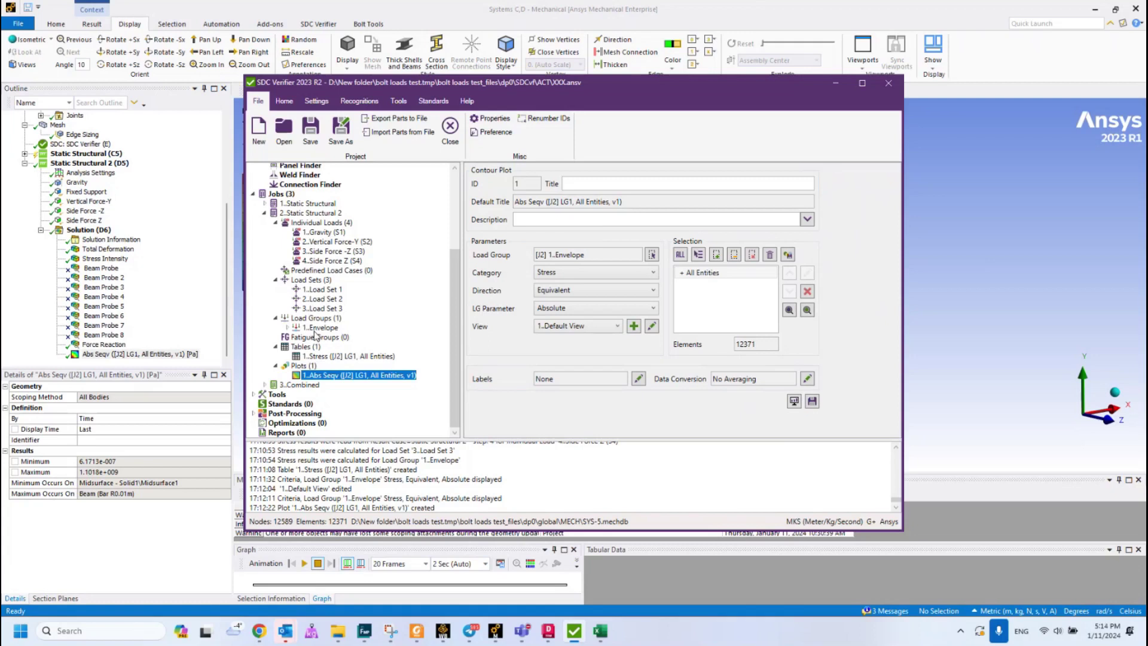
pyautogui.click(293, 408)
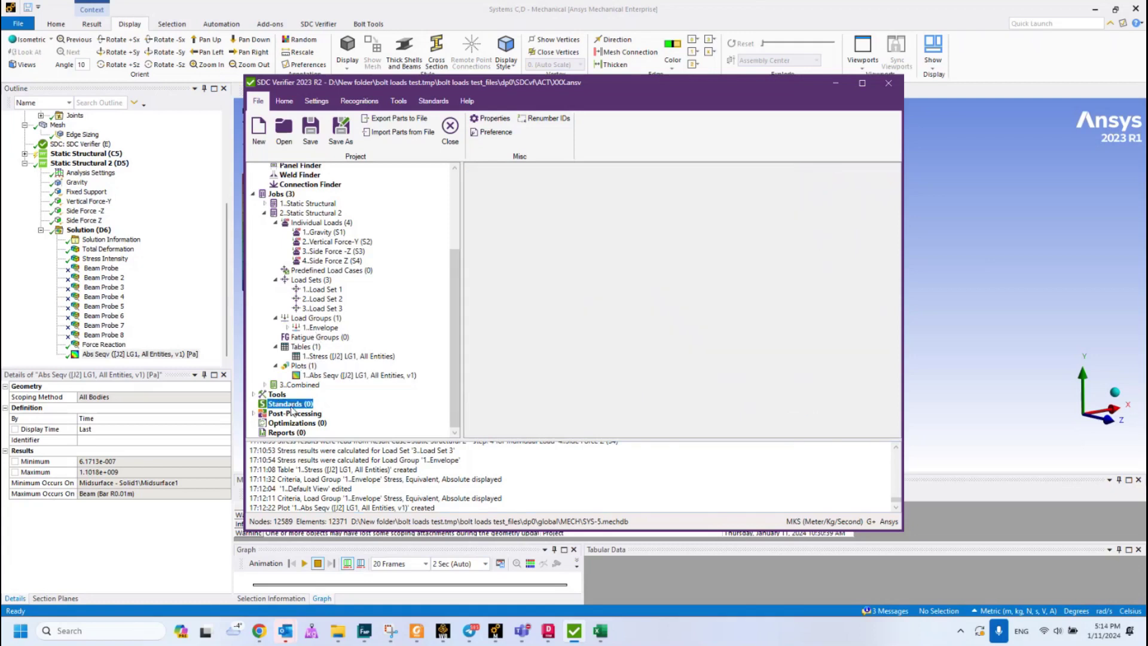
pyautogui.rightClick(292, 409)
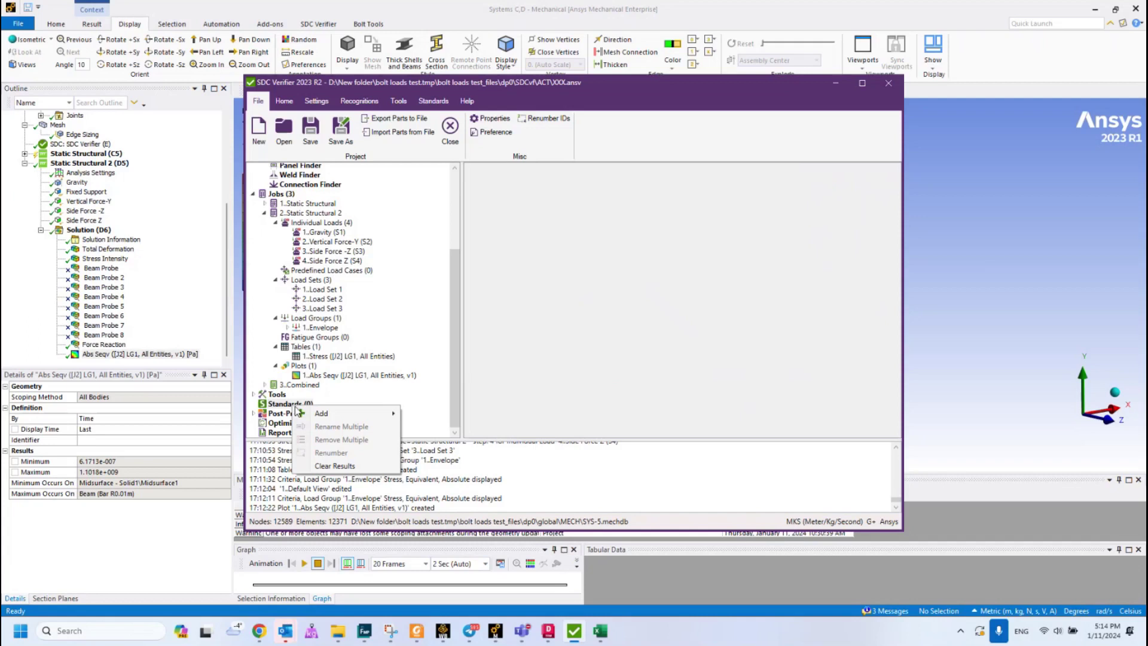
pyautogui.moveTo(360, 414)
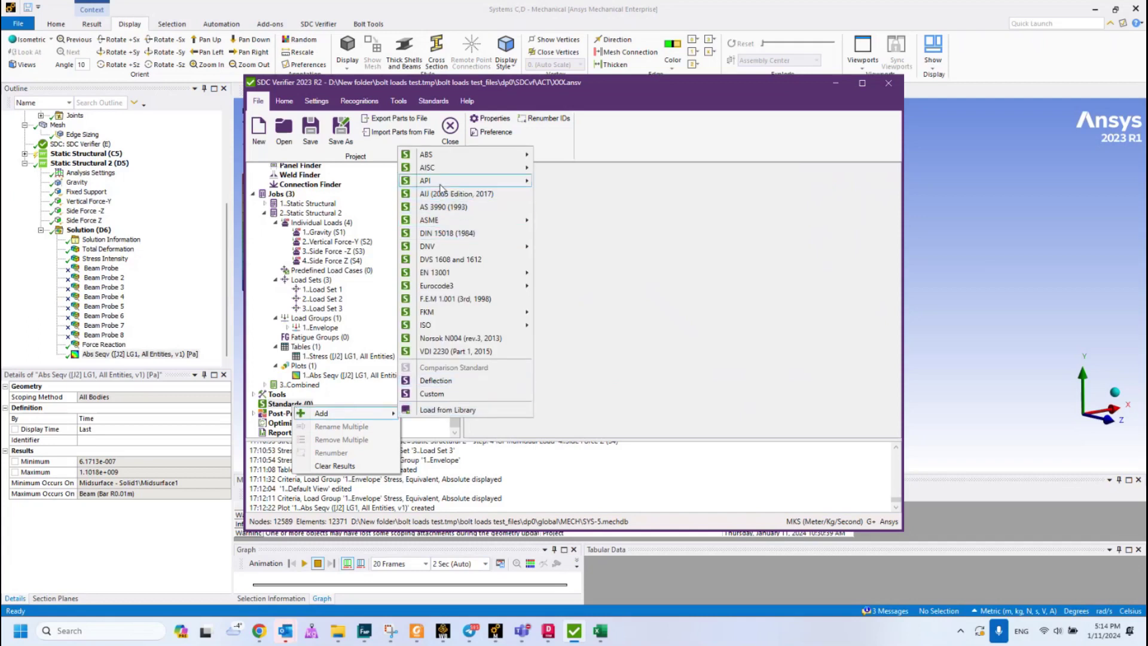
pyautogui.moveTo(460, 168)
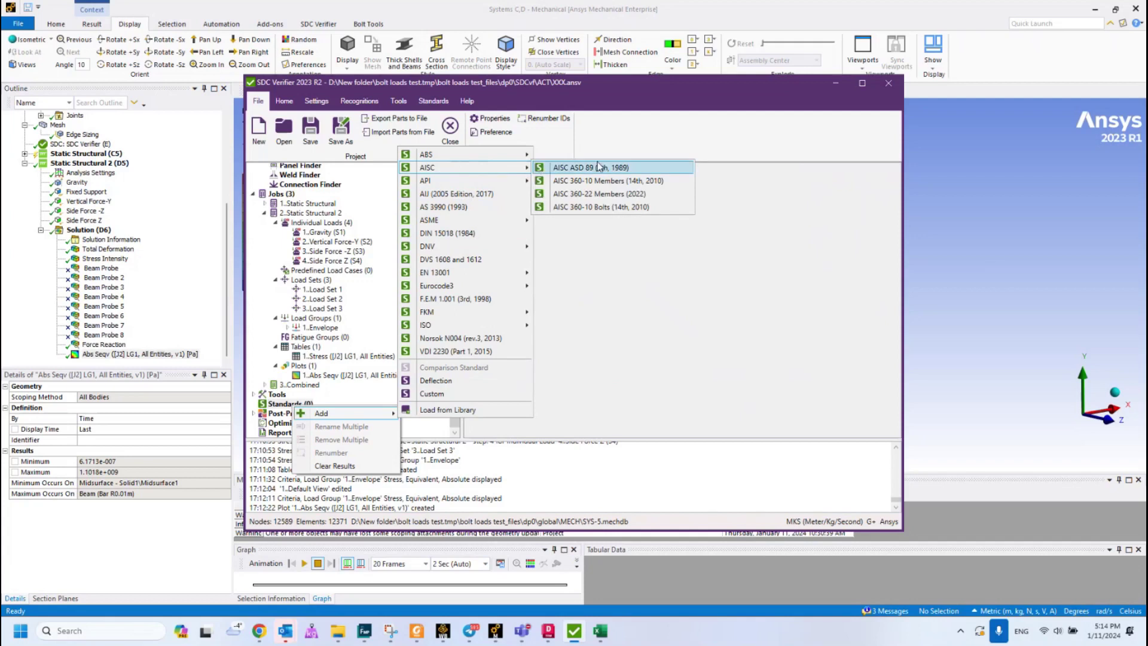
pyautogui.click(596, 208)
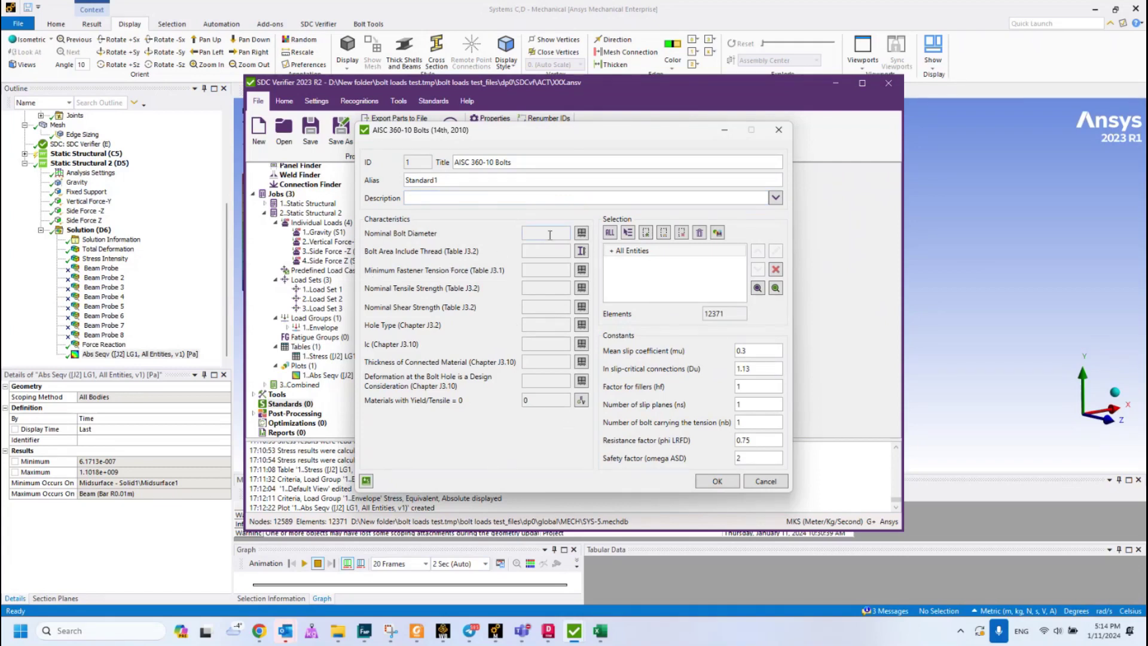
# Step: Review the Nominal Bolt Diameter description and define the characteristic with the value 0 for the full model
pyautogui.click(581, 234)
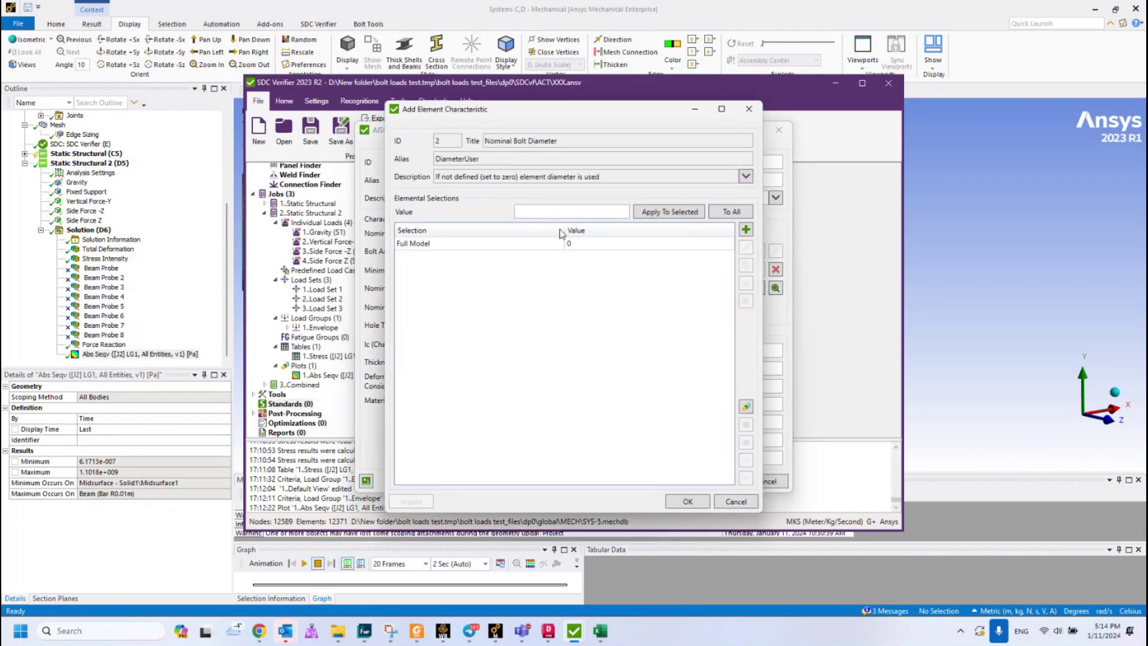
pyautogui.click(579, 243)
pyautogui.click(620, 179)
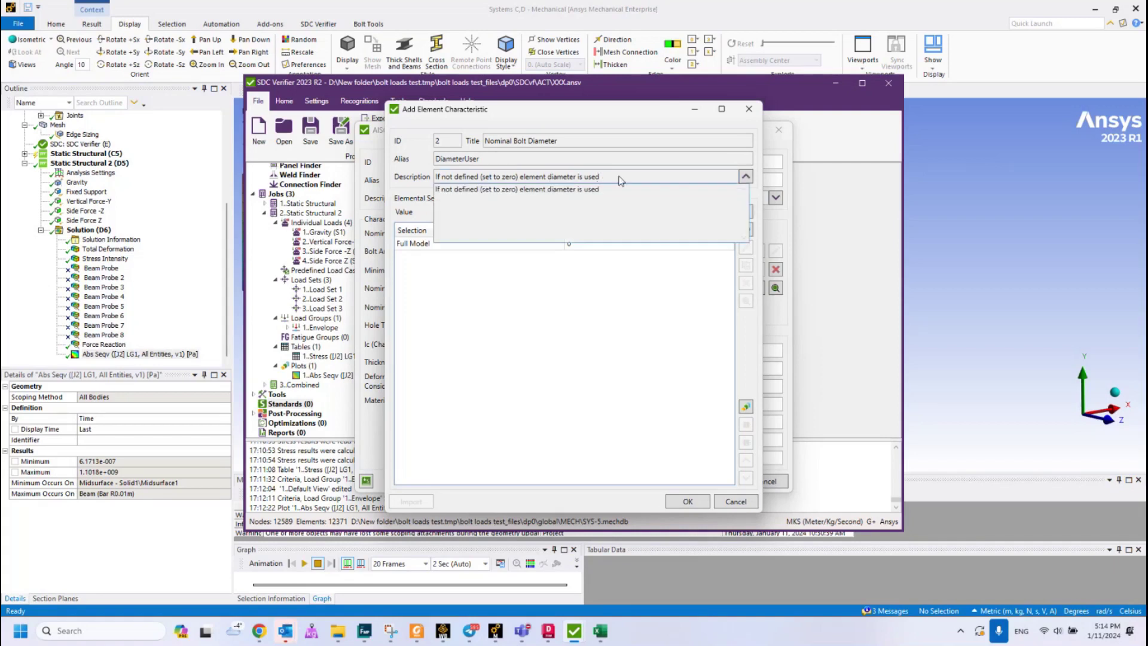
pyautogui.click(617, 178)
pyautogui.click(559, 177)
pyautogui.click(478, 177)
pyautogui.click(457, 180)
pyautogui.click(587, 175)
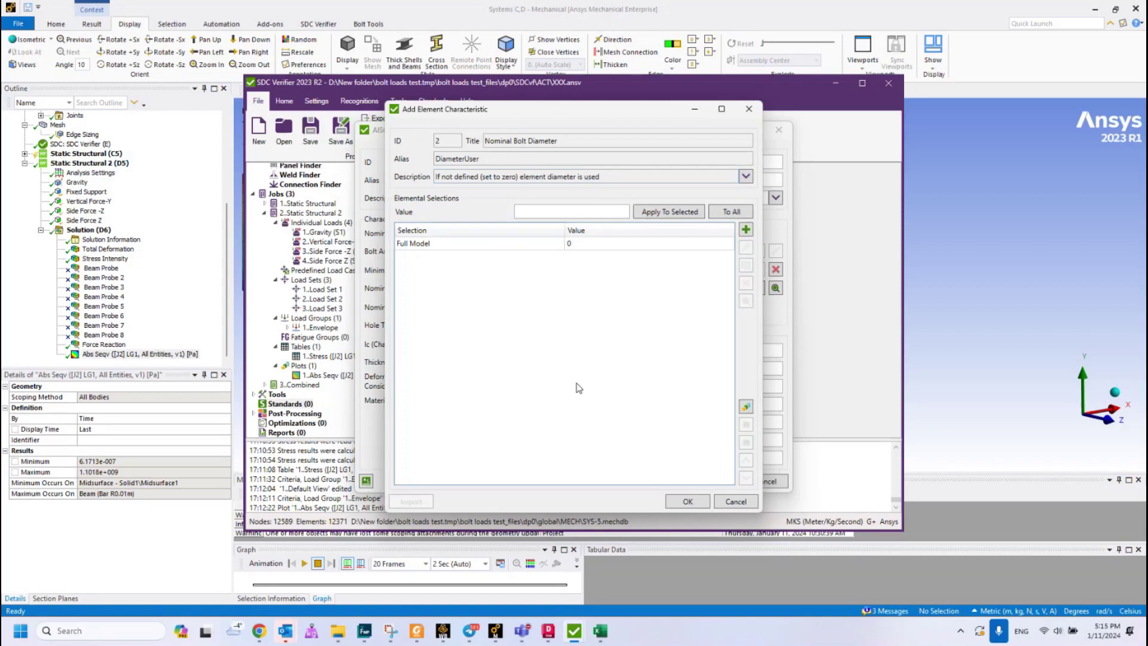
pyautogui.click(687, 502)
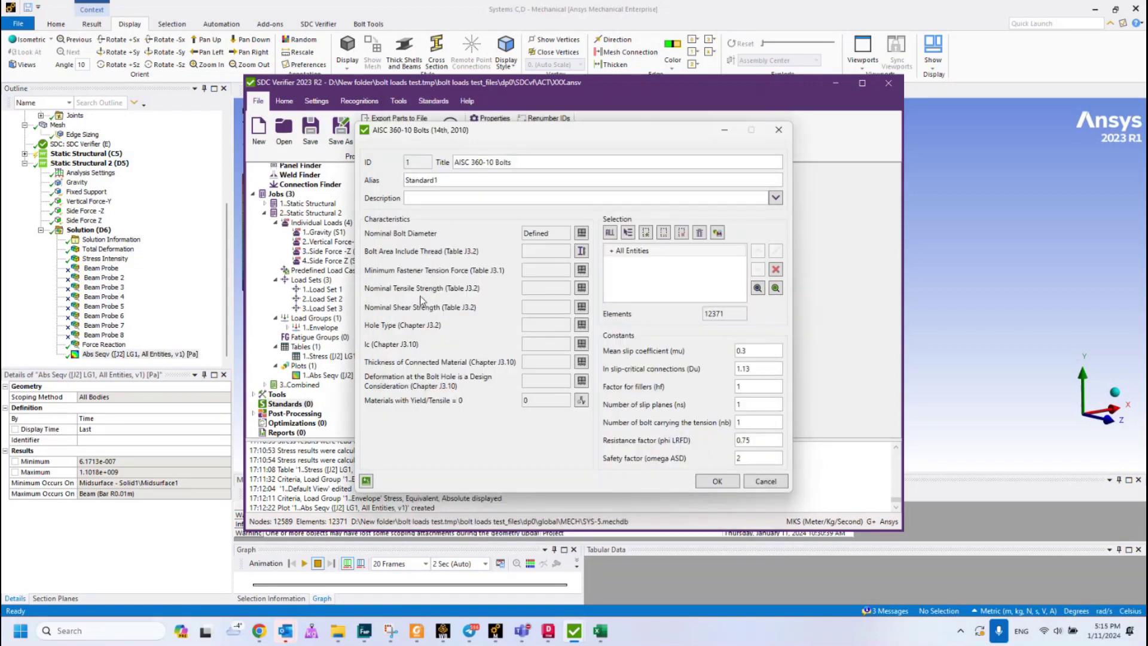
# Step: Define Bolt Area Include Thread as No for all properties and Minimum Fastener Tension Force as 0 for the full model
pyautogui.click(581, 251)
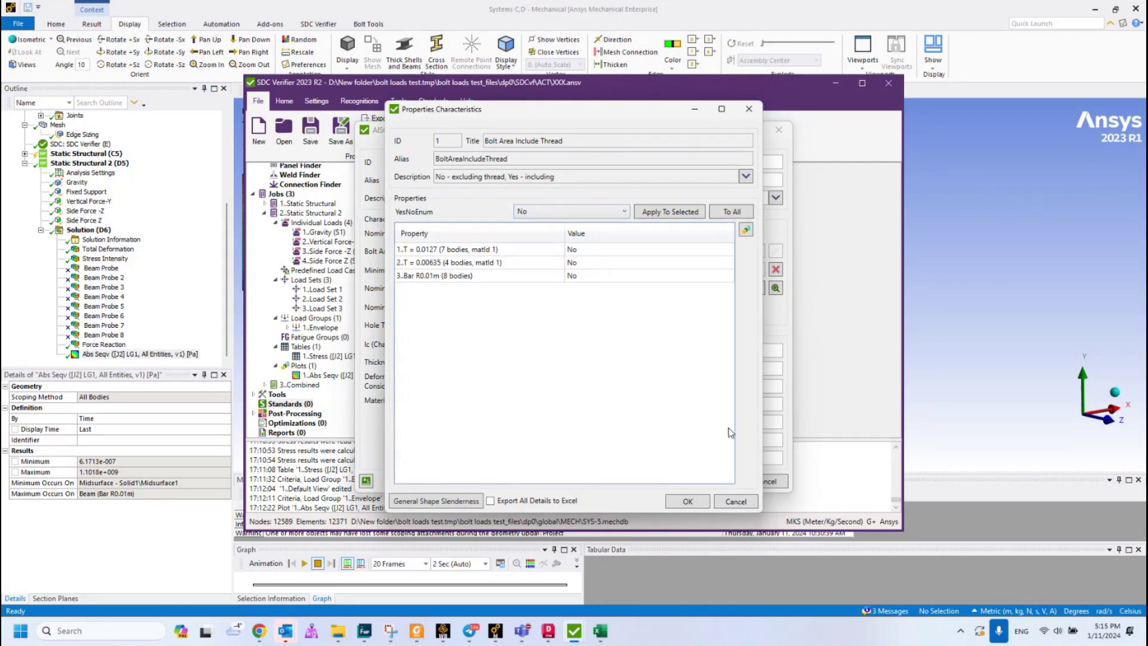
pyautogui.click(686, 502)
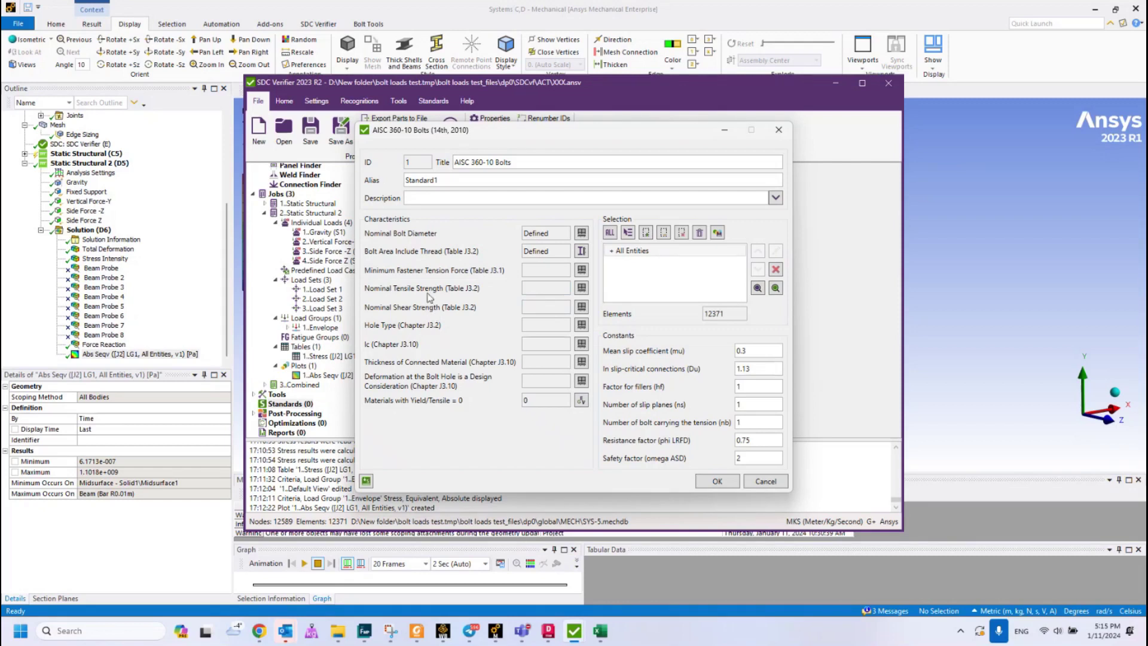
pyautogui.click(580, 271)
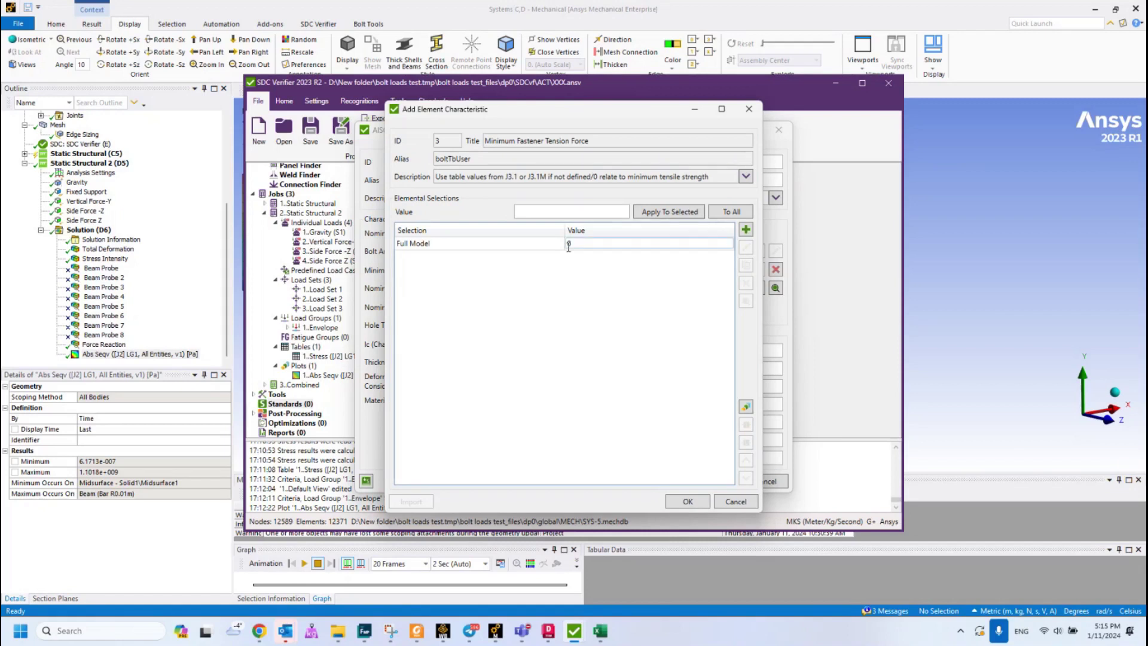
pyautogui.click(532, 245)
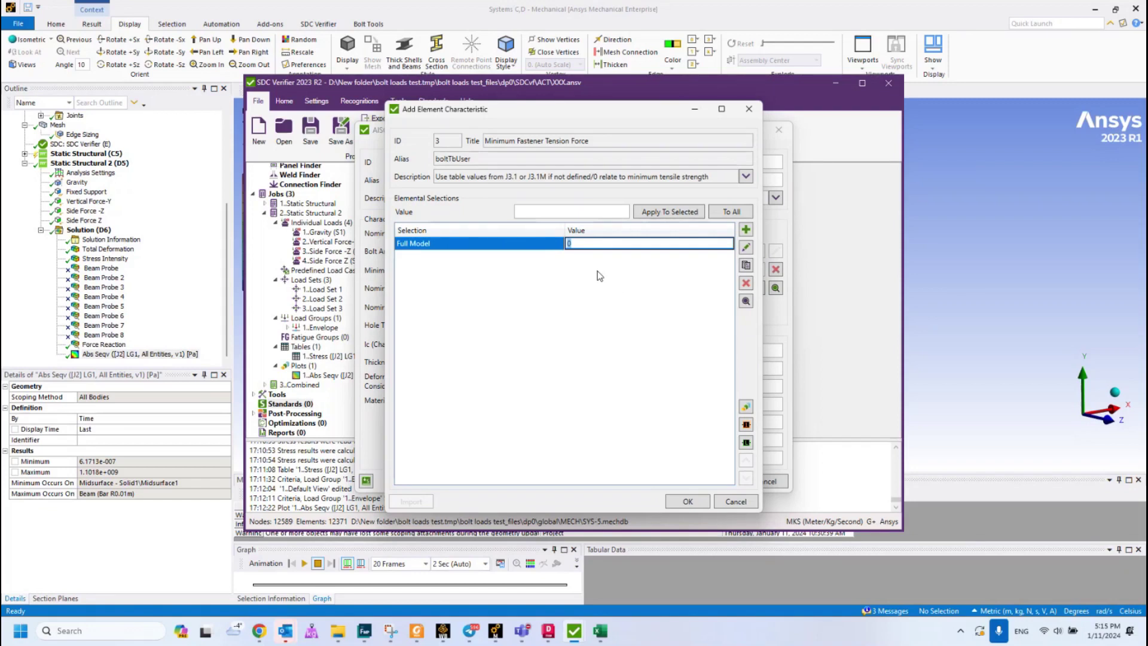
pyautogui.click(698, 502)
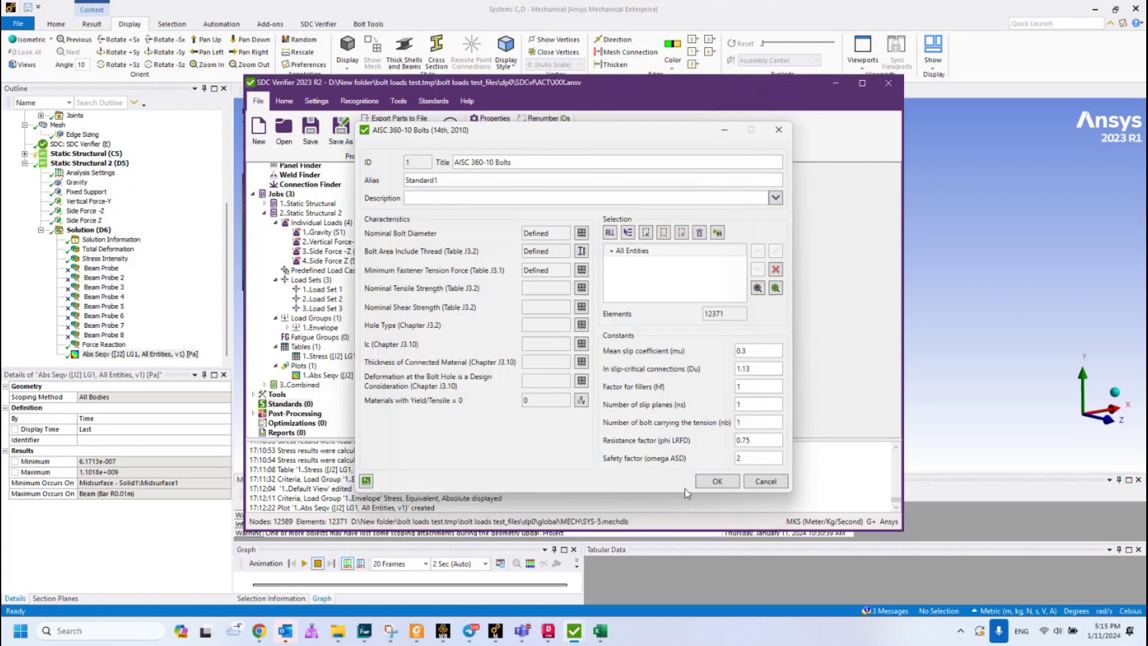
# Step: Define Nominal Tensile Strength as 0 for the full model and accept the default Nominal Shear Strength
pyautogui.click(580, 289)
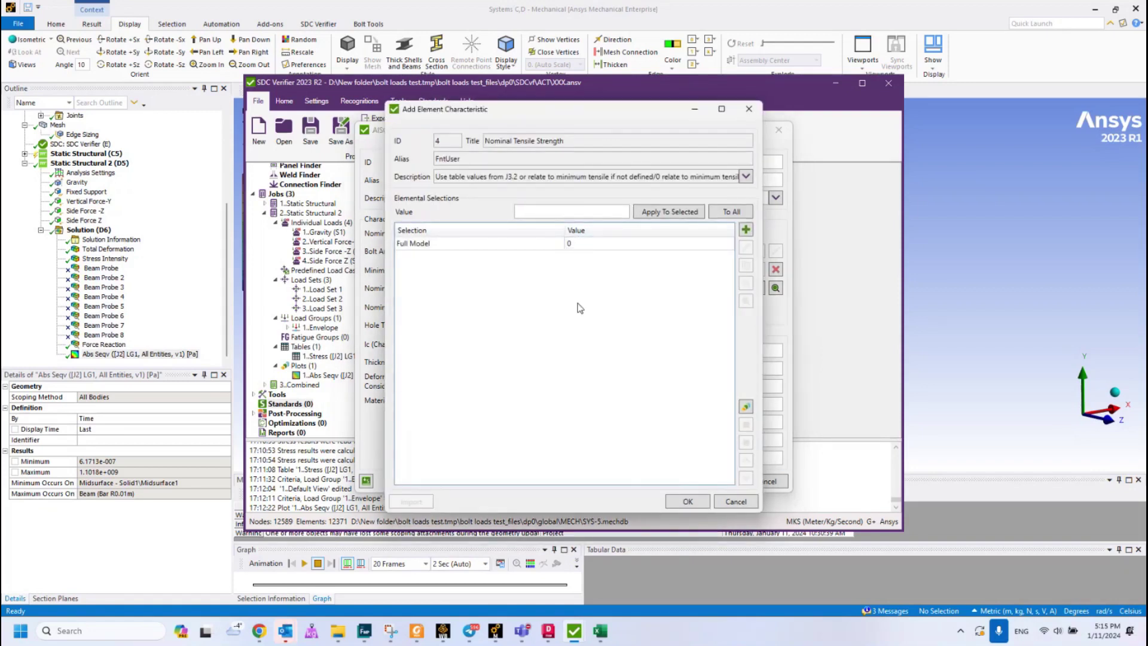
pyautogui.click(703, 503)
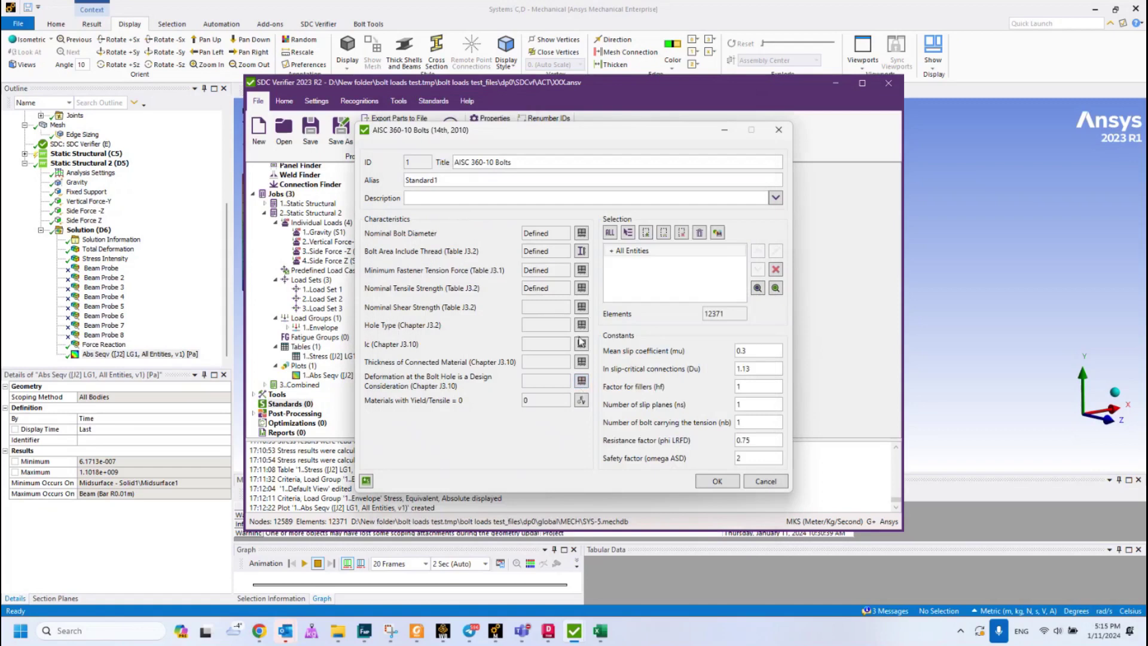
pyautogui.click(581, 306)
pyautogui.click(690, 505)
# Step: Define the Hole Type as Standard Size for the full model
pyautogui.click(581, 325)
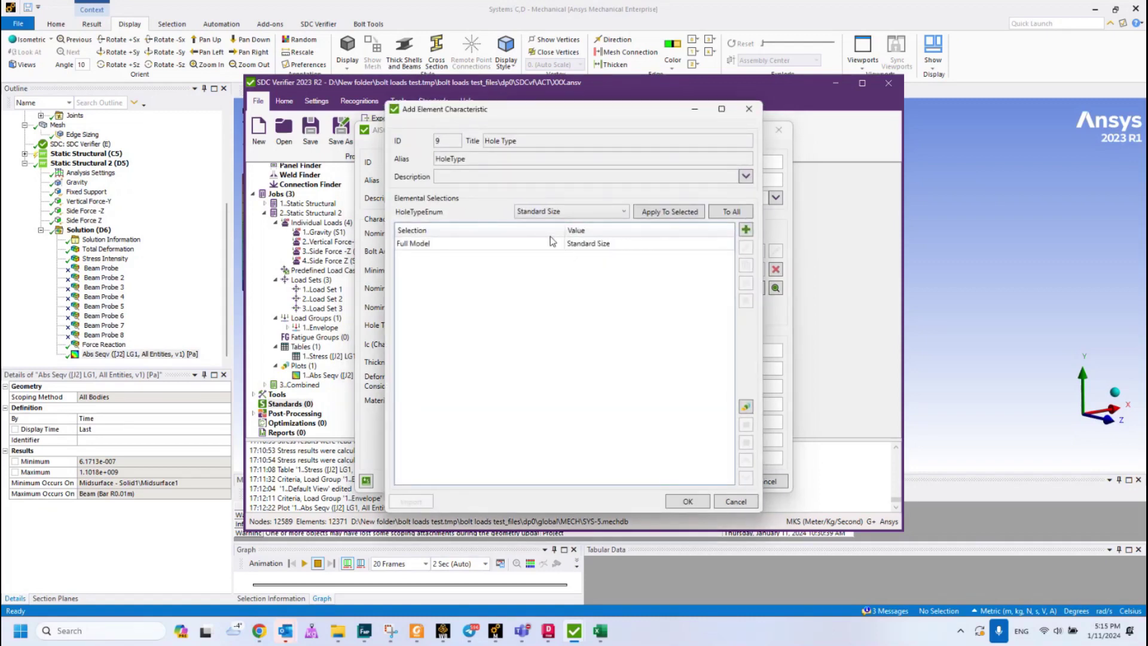
pyautogui.click(623, 245)
pyautogui.click(637, 281)
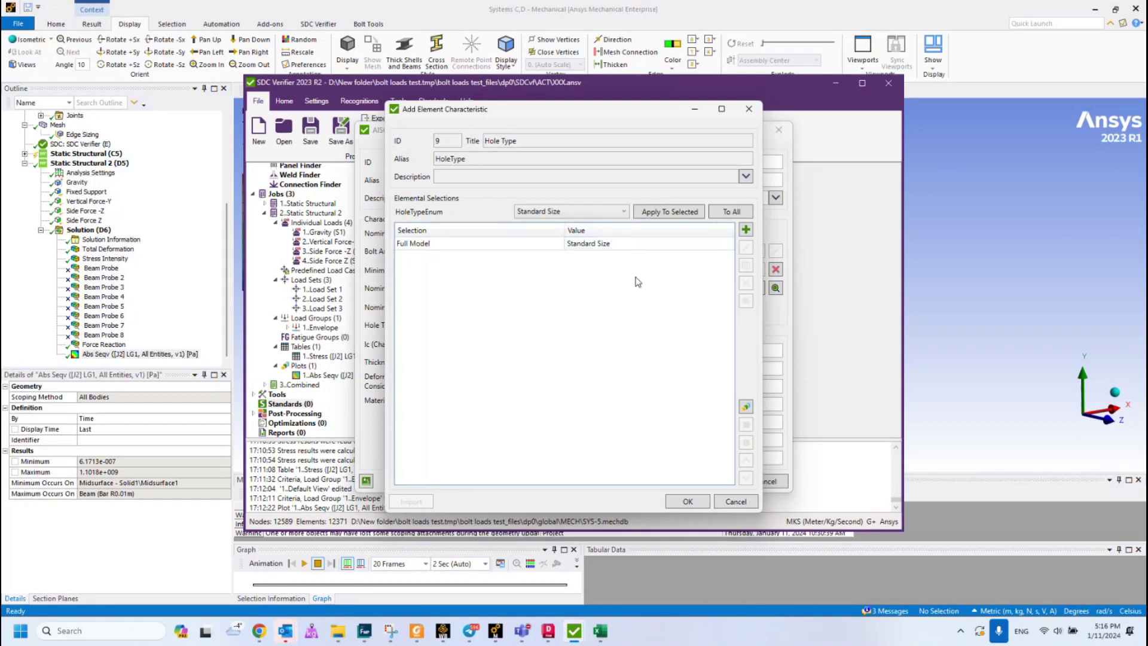
pyautogui.click(686, 502)
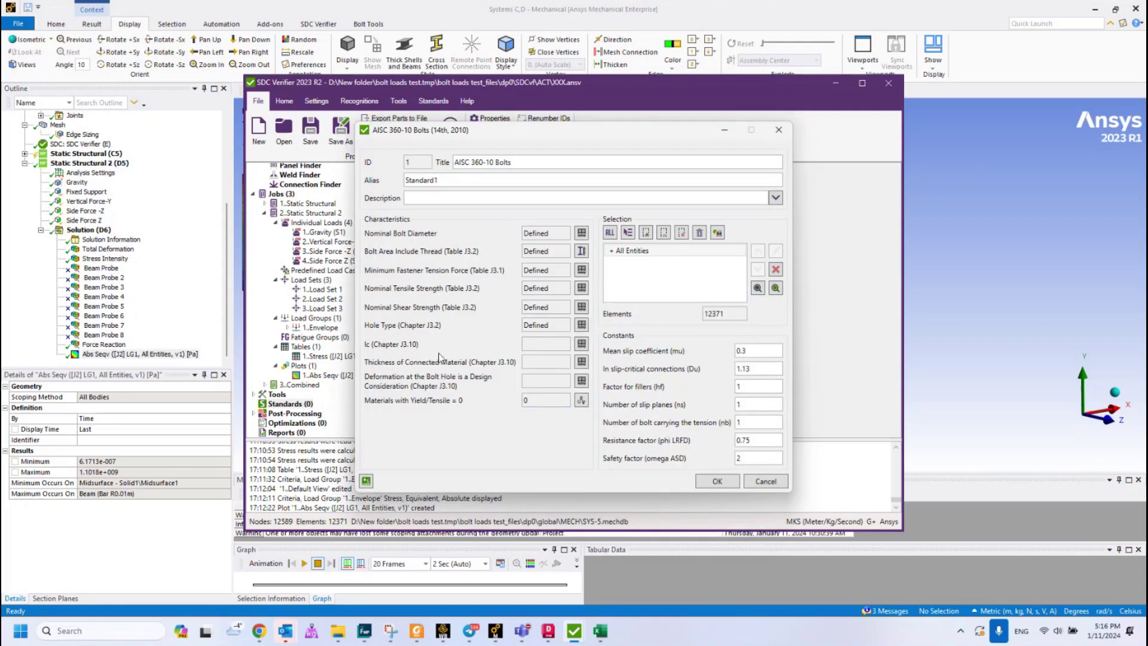
# Step: Define the lc clear distance characteristic as 0.115 for the full model
pyautogui.click(581, 345)
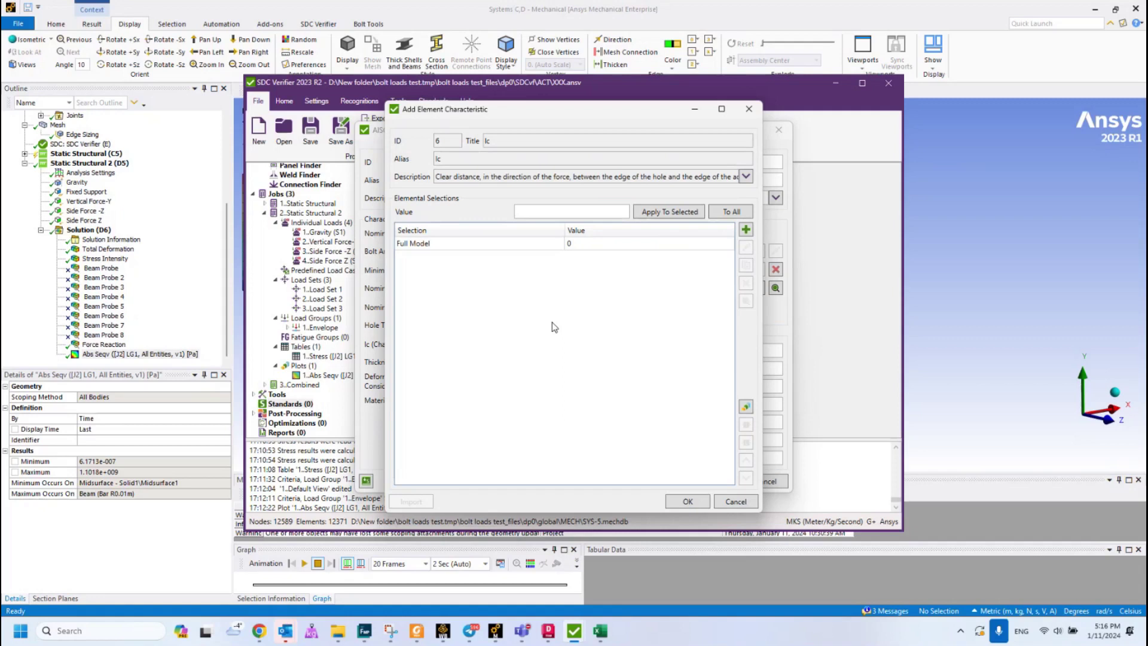
pyautogui.click(576, 244)
pyautogui.click(568, 213)
pyautogui.click(583, 245)
pyautogui.click(573, 244)
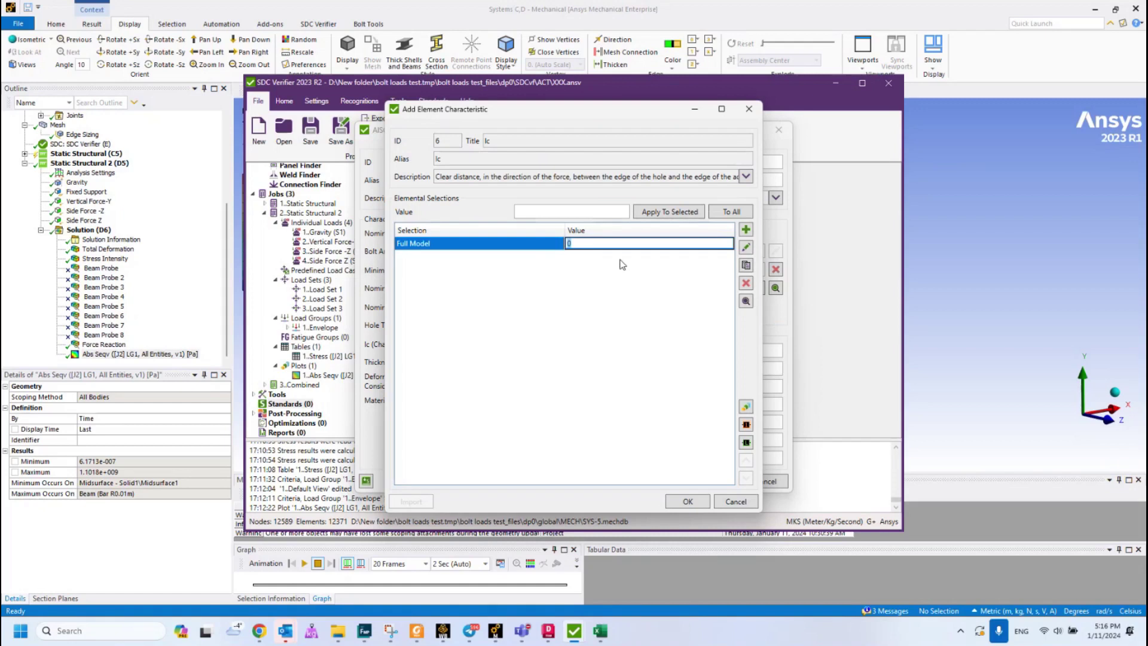
pyautogui.write('0.115')
pyautogui.click(687, 502)
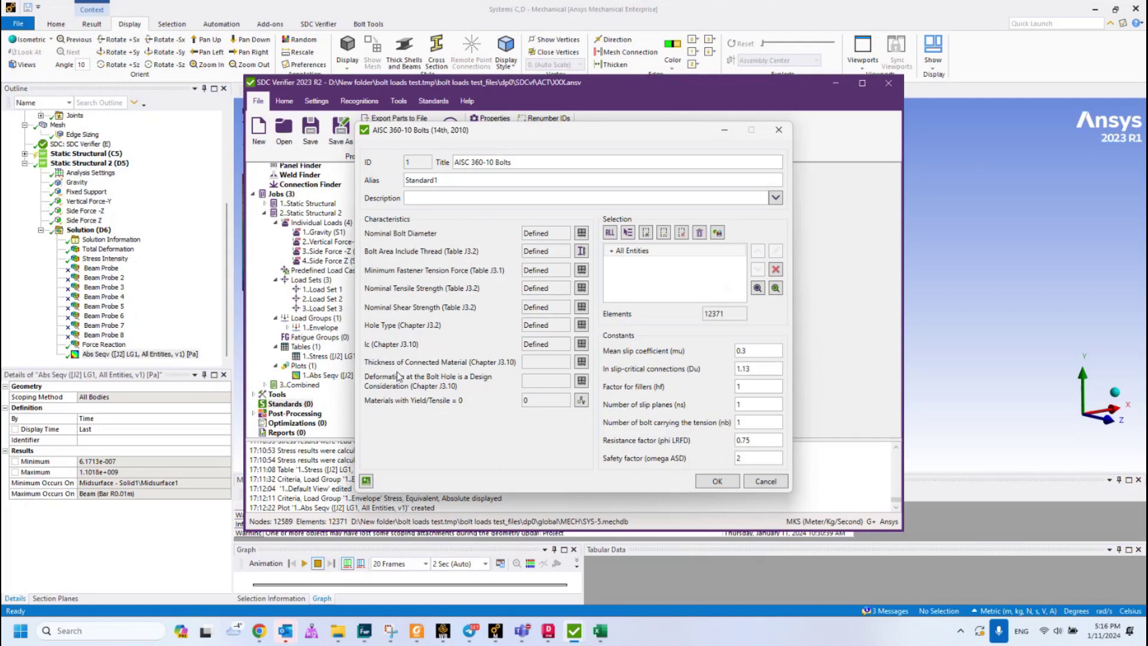
# Step: Define the Thickness of Connected Material as 0.0127 for the full model
pyautogui.click(581, 363)
pyautogui.click(508, 239)
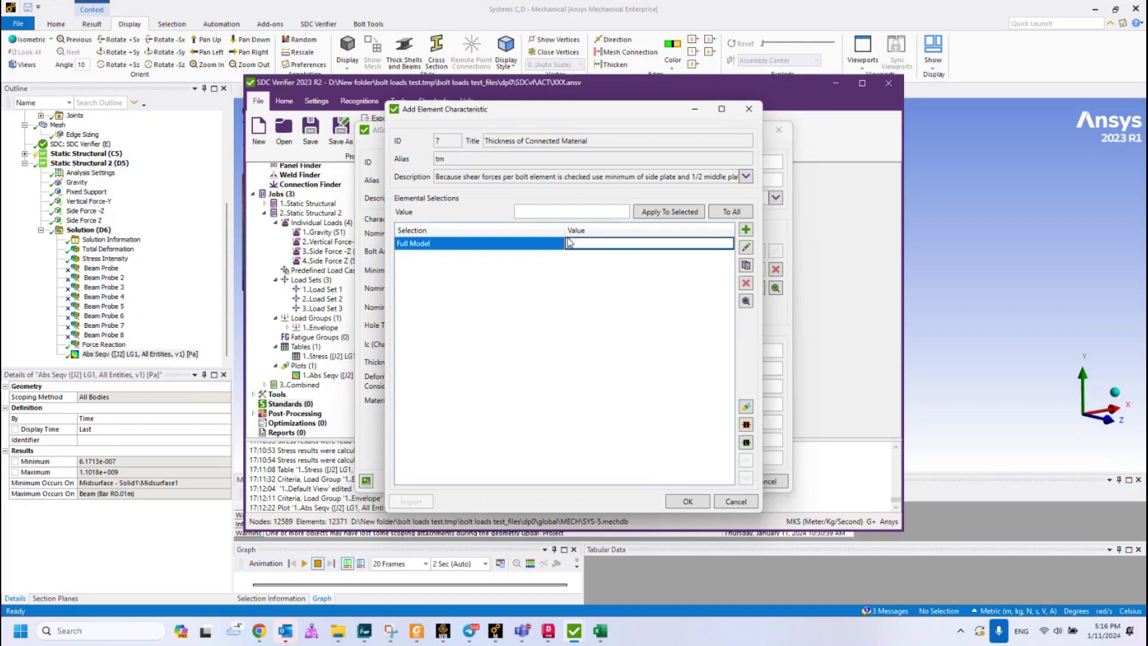
pyautogui.write('0.0127')
pyautogui.click(698, 504)
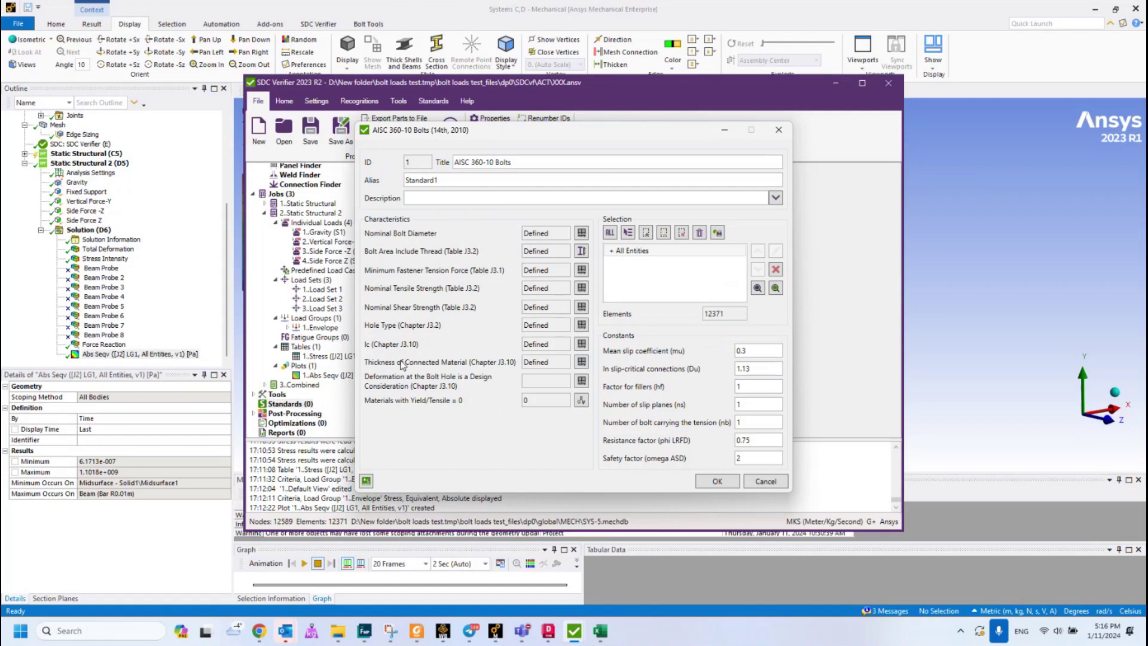
# Step: Define Deformation at the Bolt Hole is a Design Consideration as No for the full model and accept the existing material tensile and yield values
pyautogui.click(583, 381)
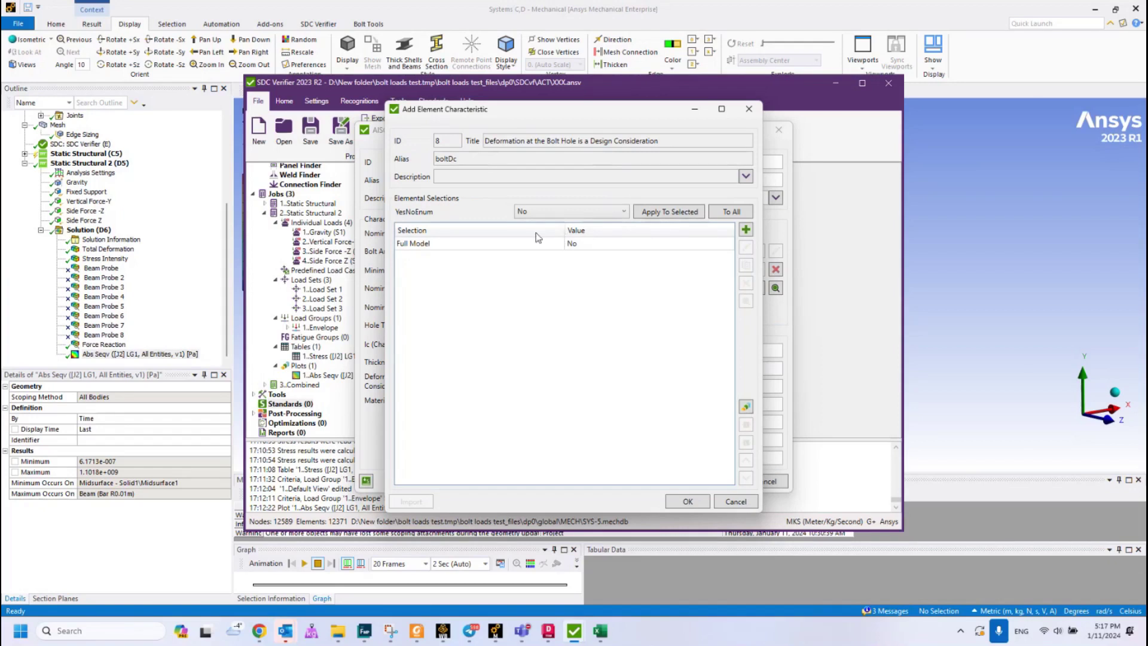
pyautogui.click(687, 502)
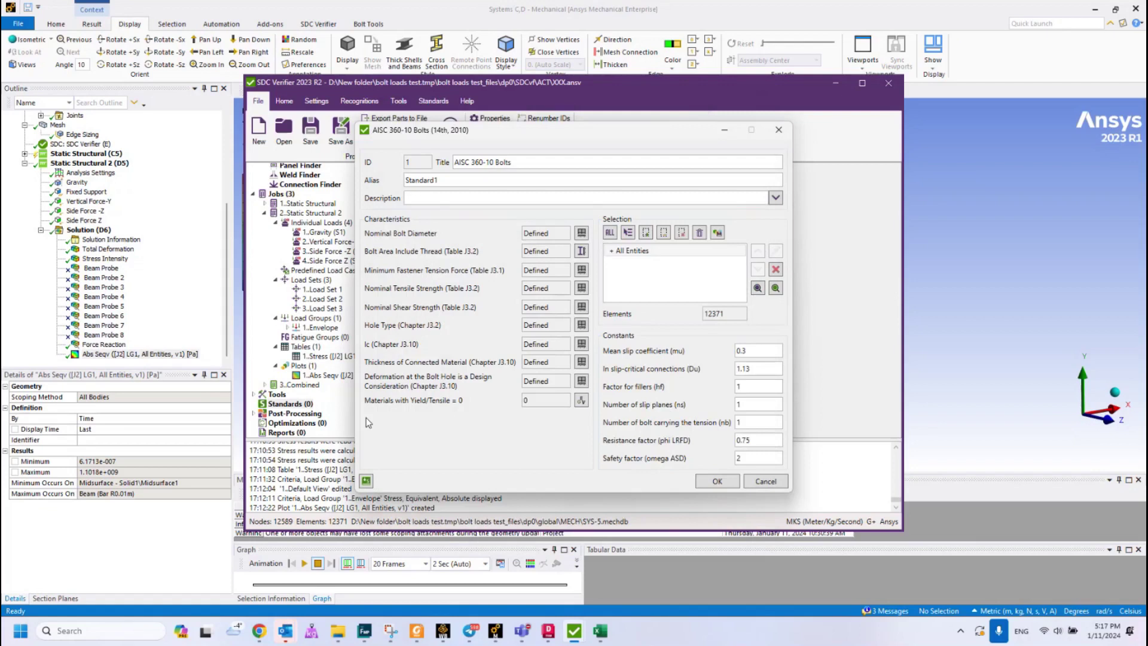
pyautogui.click(580, 400)
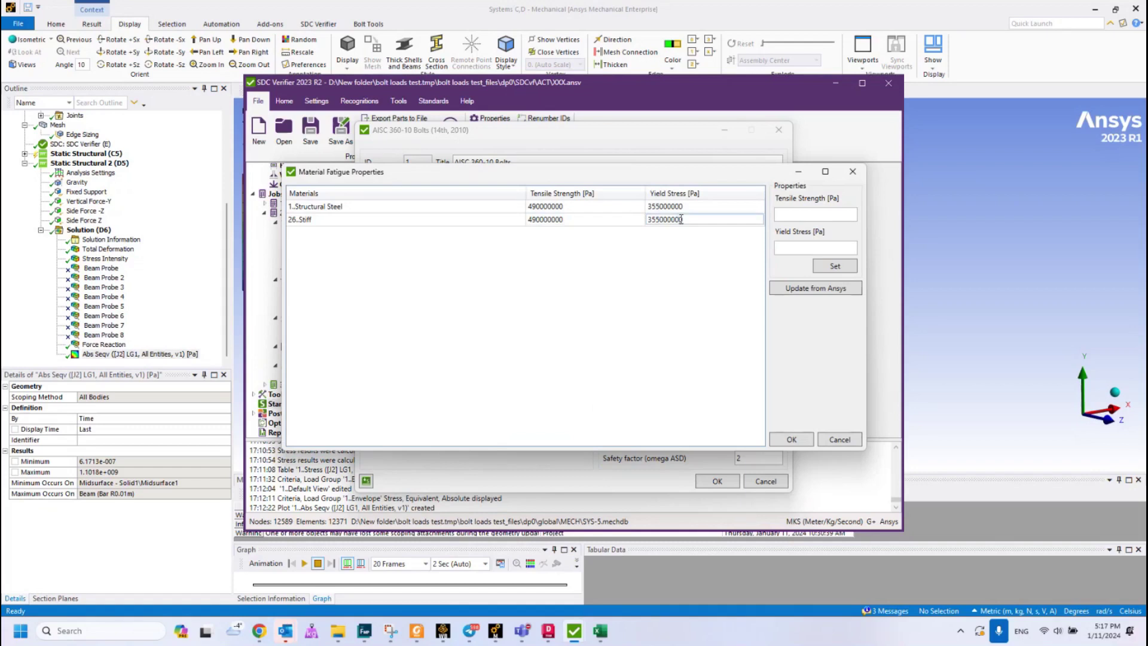
pyautogui.click(792, 439)
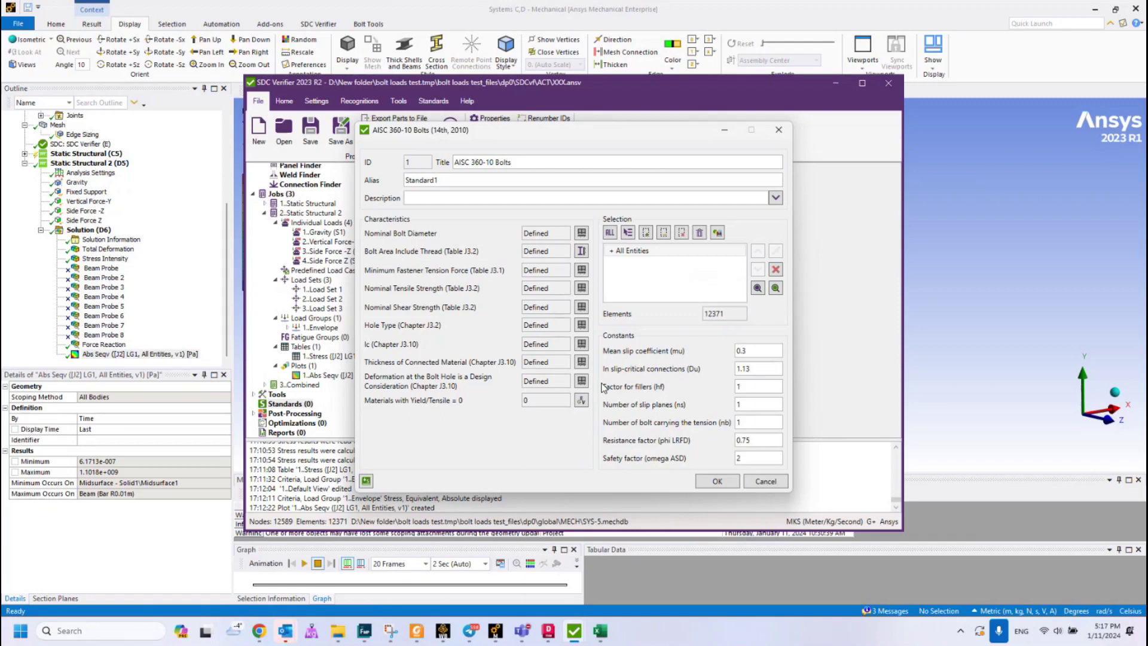
# Step: Create the AISC 360-10 Bolts standard with the default constants and expand its list of checks
pyautogui.moveTo(637, 409)
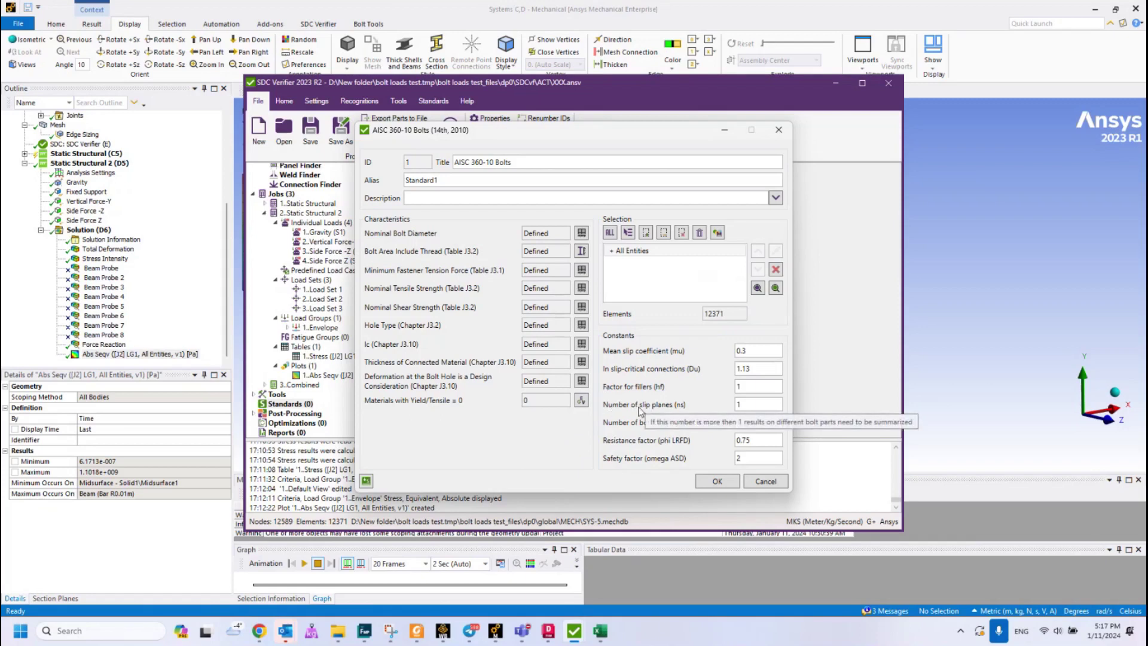
pyautogui.click(717, 482)
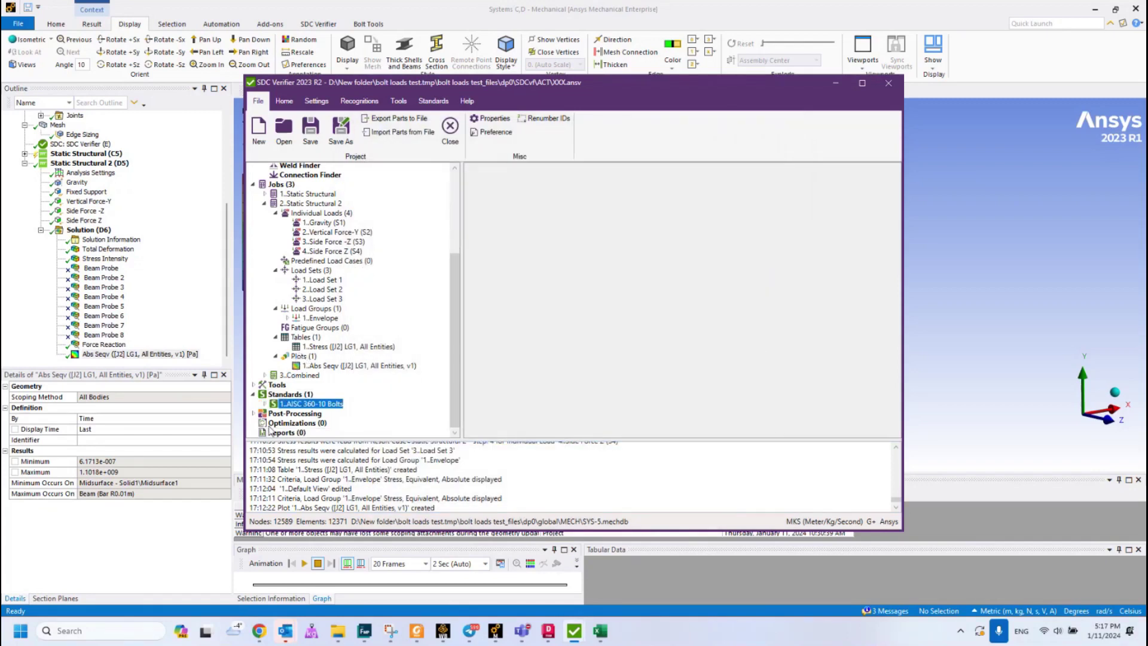
pyautogui.click(265, 404)
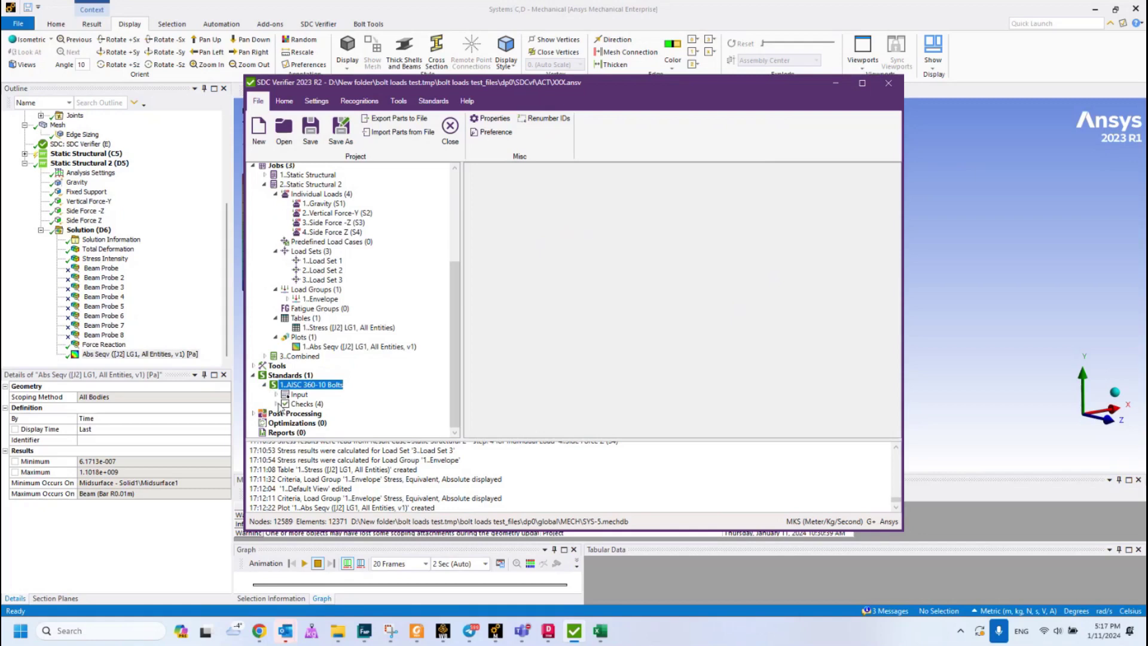
pyautogui.click(277, 404)
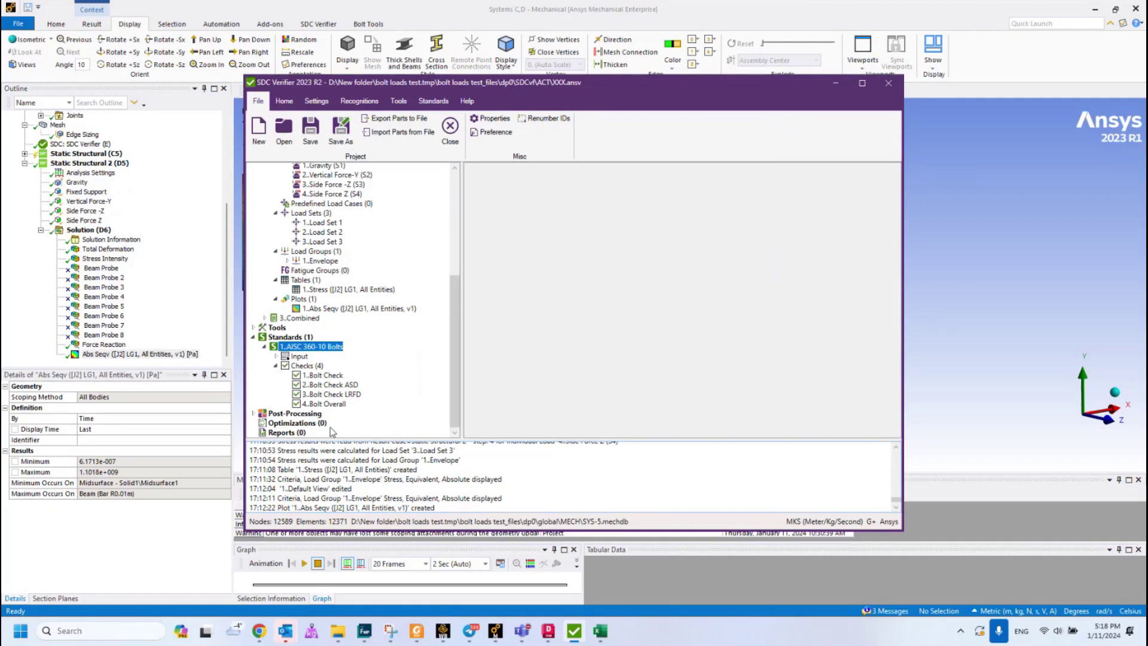
# Step: Examine the parameter formulas of the built-in Bolt Check, from nominal bolt diameter to required shear stress
pyautogui.rightClick(323, 381)
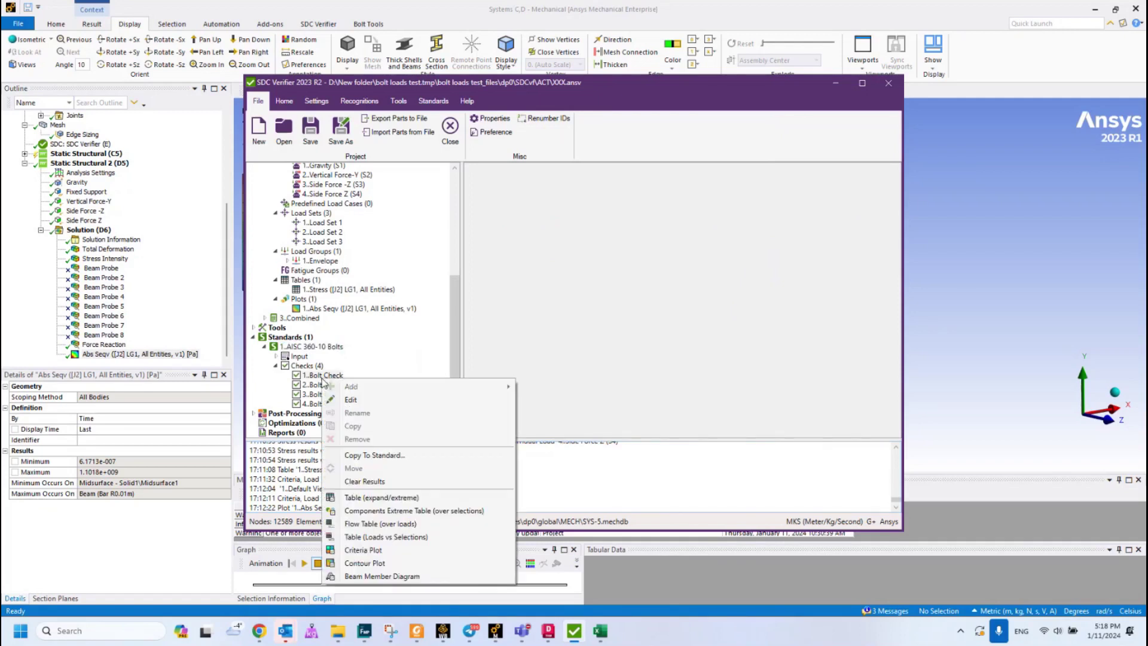
pyautogui.click(353, 400)
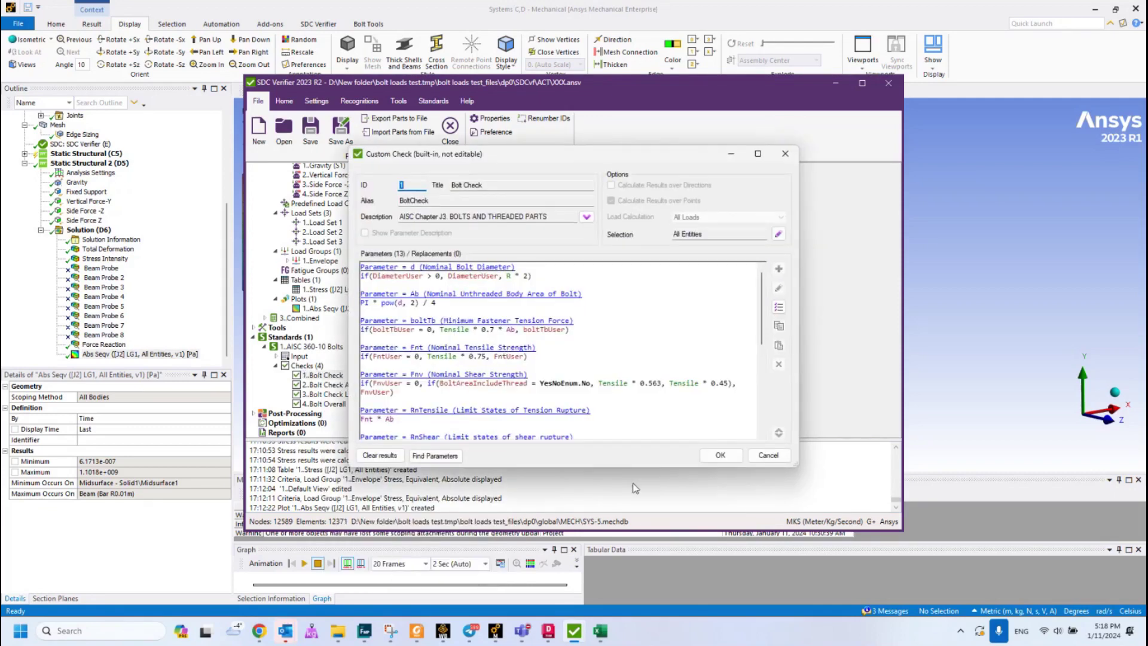
pyautogui.moveTo(659, 467); pyautogui.dragTo(653, 531)
pyautogui.scroll(-3, 632, 366)
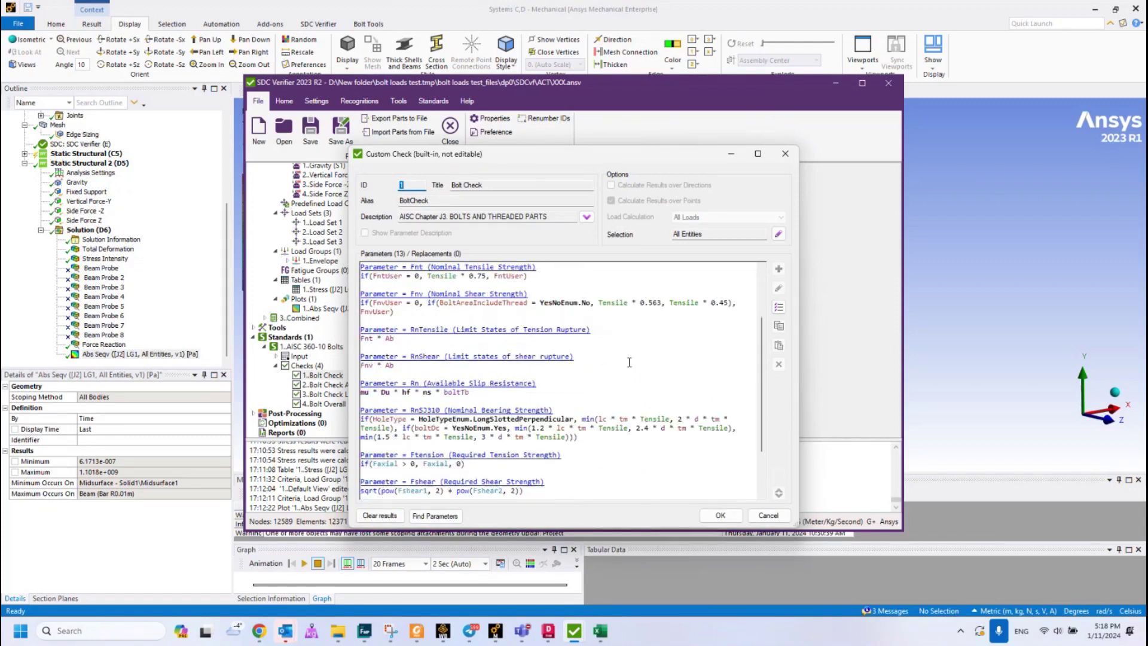
pyautogui.scroll(-1, 629, 361)
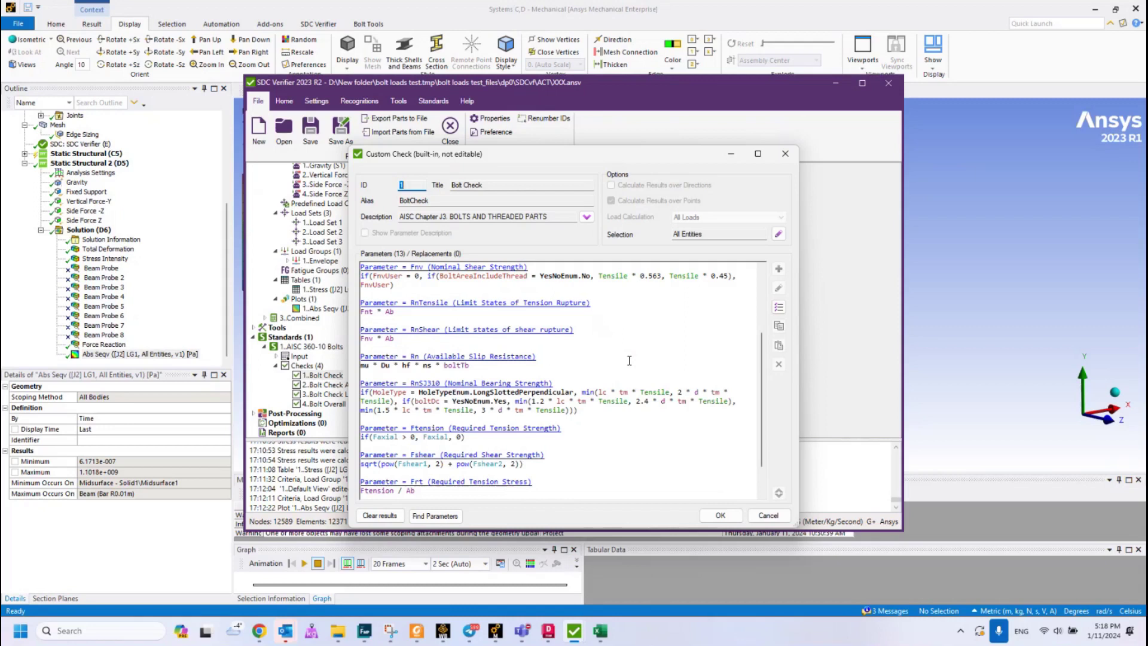
pyautogui.scroll(-1, 629, 361)
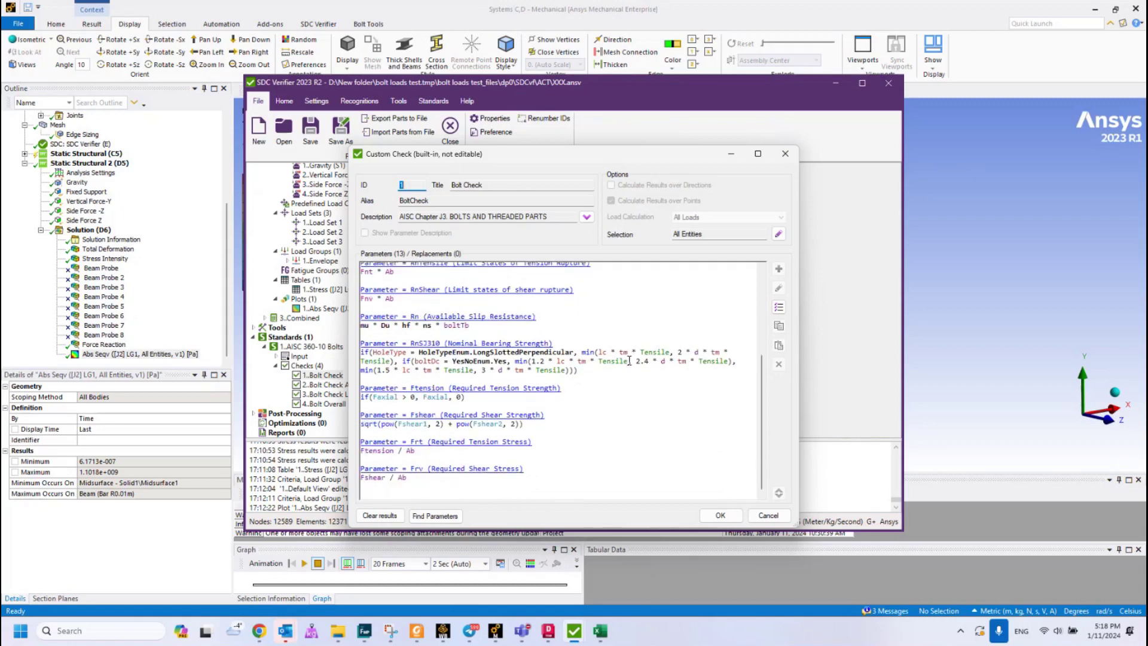
pyautogui.scroll(5, 629, 360)
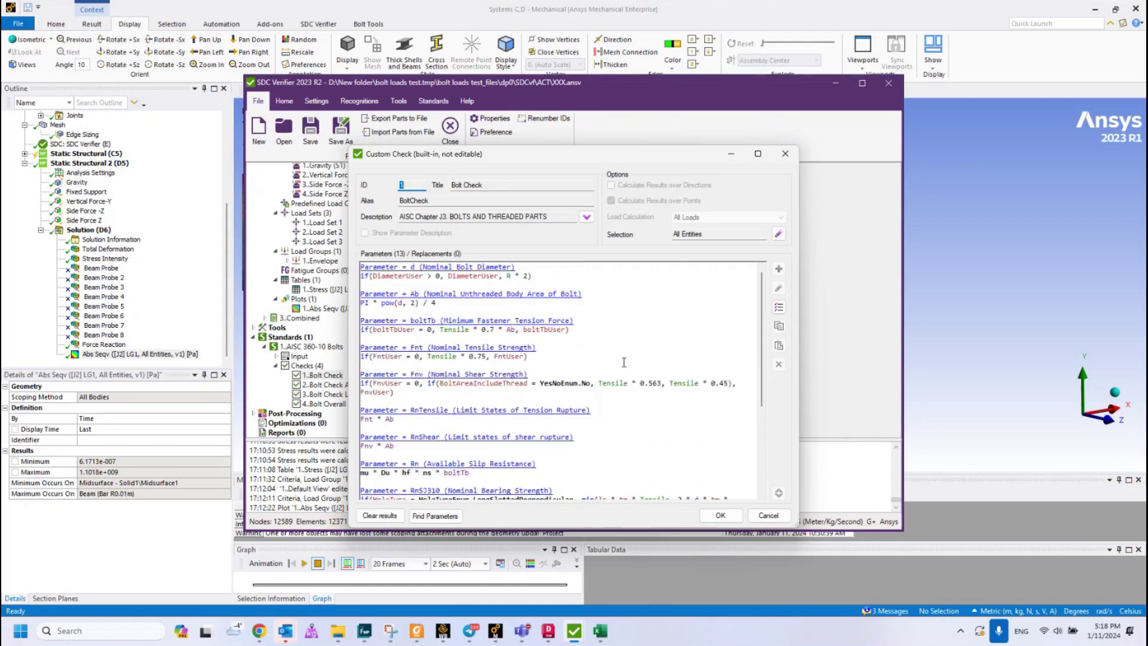
pyautogui.click(720, 515)
# Step: Examine the Bolt Check ASD formulas for allowable strengths, slip resistance and utilization factors
pyautogui.click(332, 385)
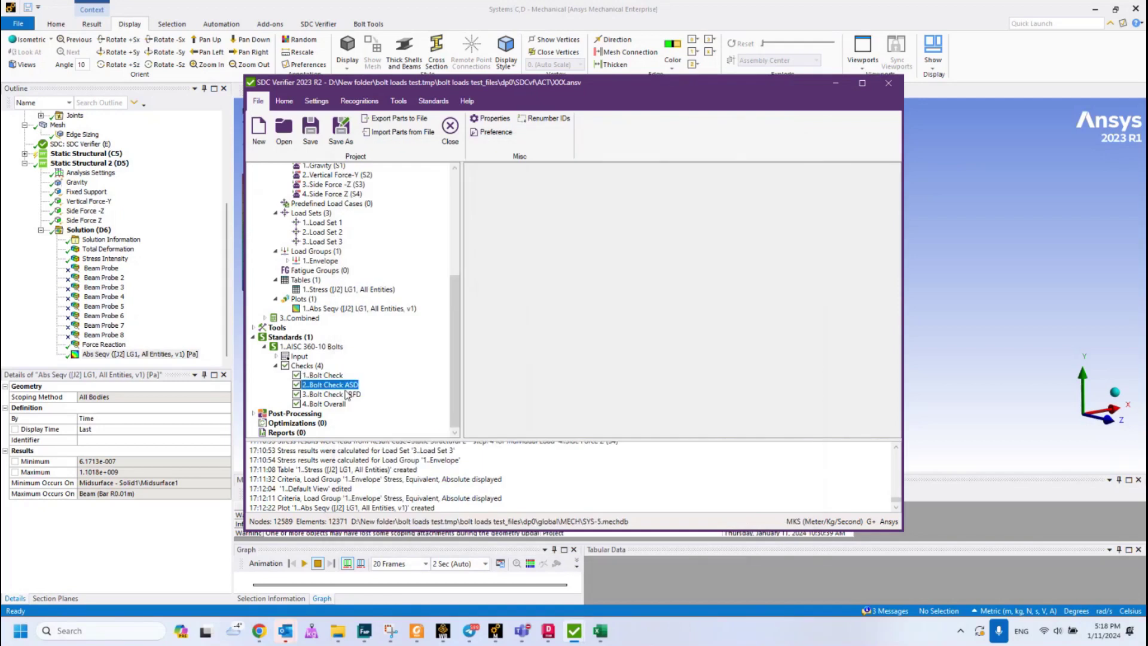
pyautogui.rightClick(352, 386)
pyautogui.click(383, 406)
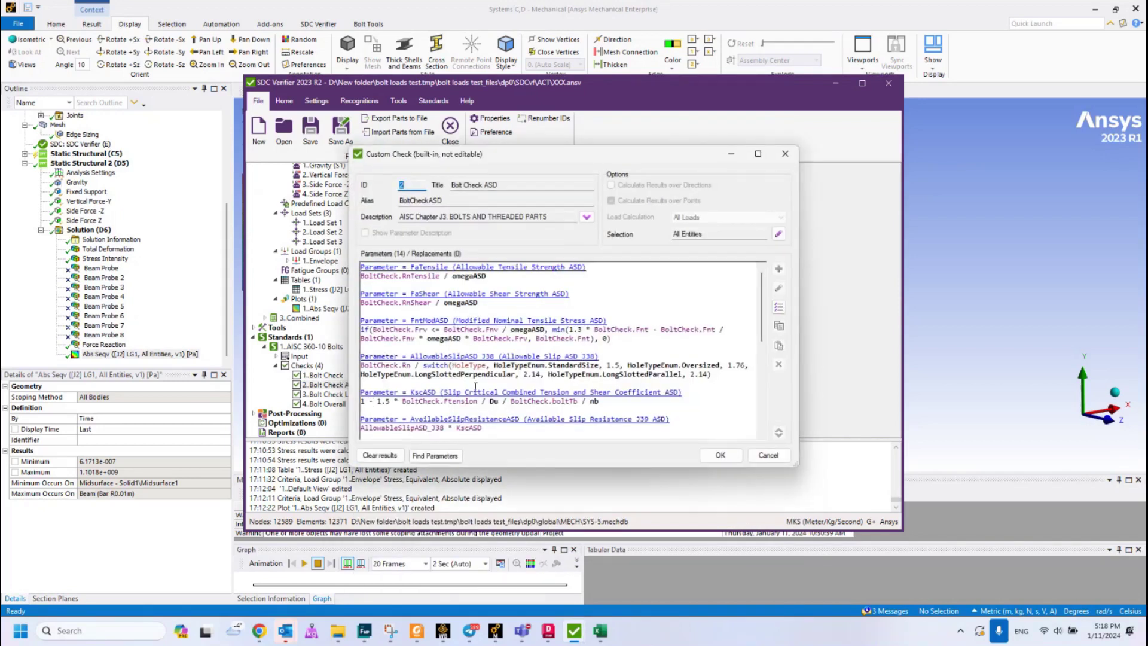
pyautogui.scroll(-4, 476, 384)
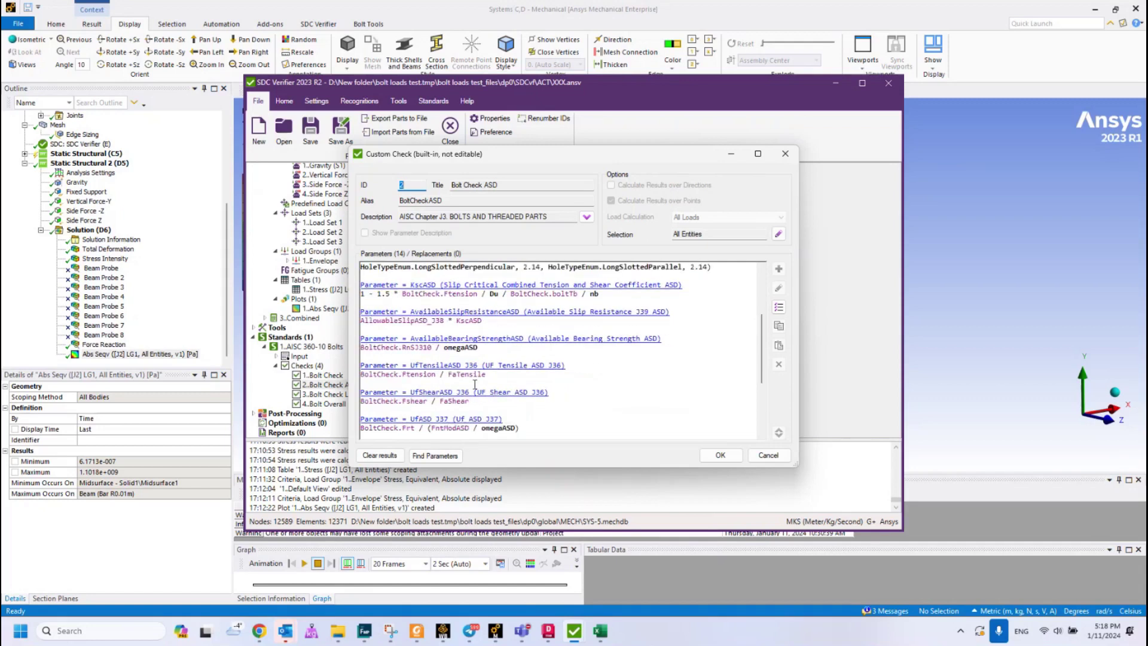
pyautogui.scroll(-3, 475, 384)
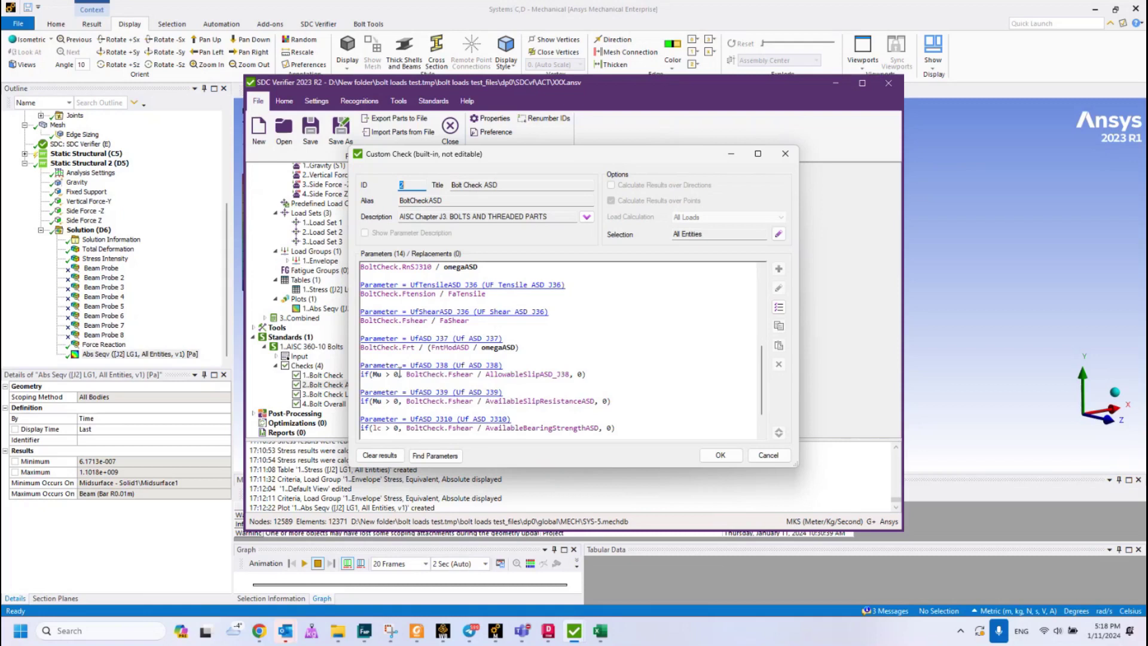
pyautogui.scroll(2, 400, 374)
pyautogui.scroll(5, 400, 374)
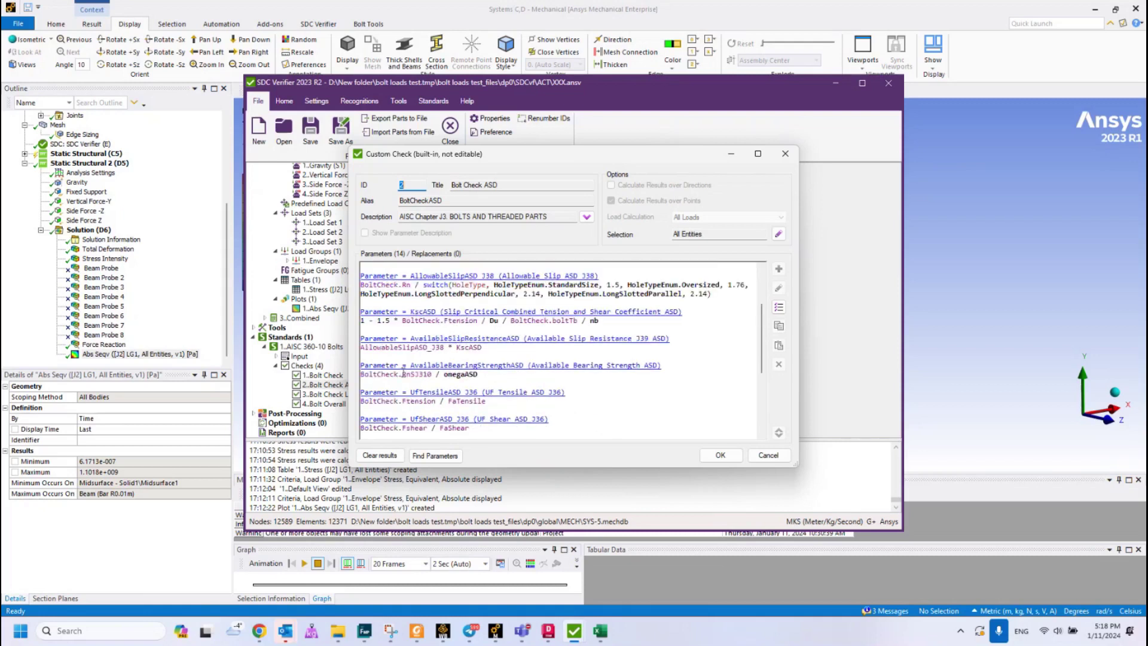
pyautogui.scroll(-6, 432, 372)
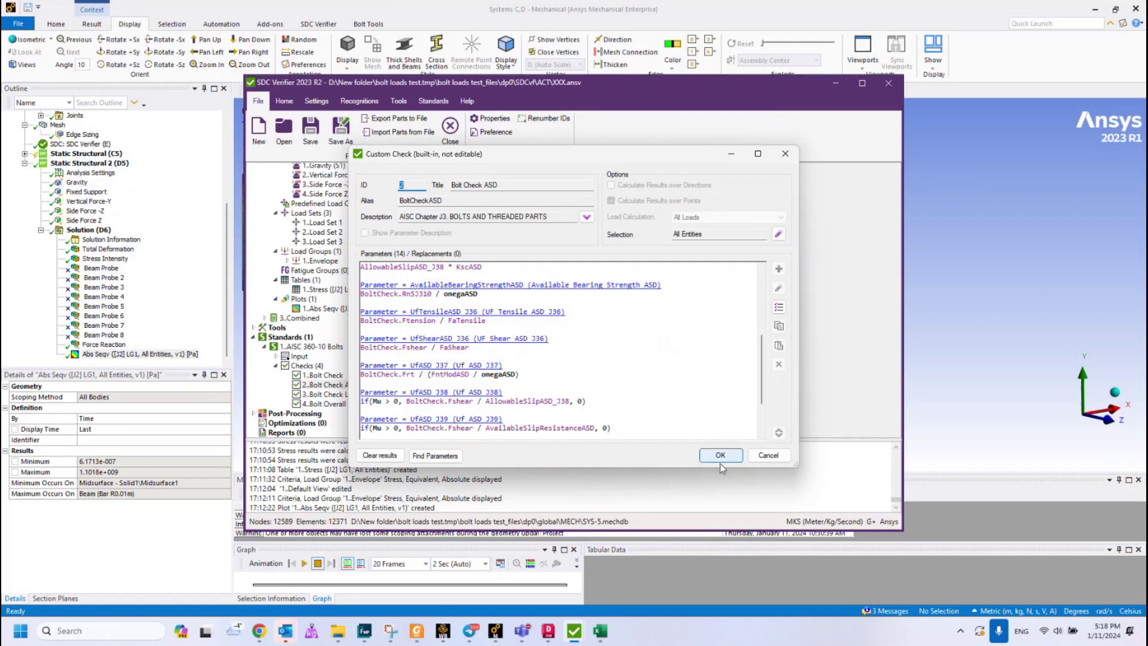
pyautogui.click(768, 455)
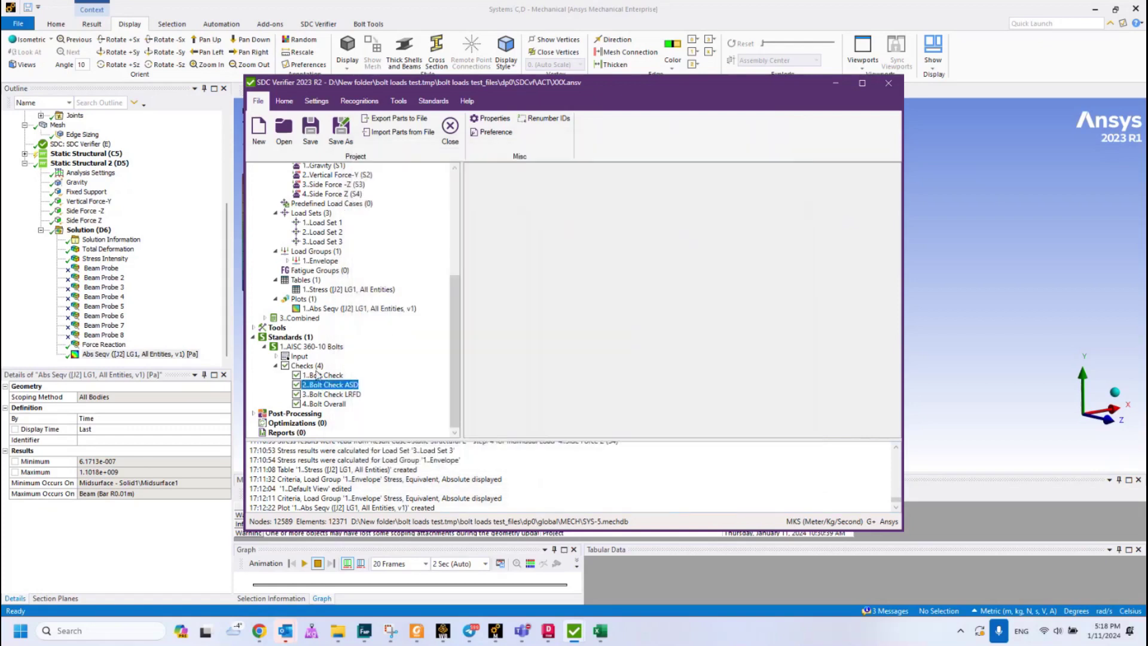
# Step: Start an expand/extreme table for the Bolt Overall check using the Envelope load group of Static Structural 2
pyautogui.rightClick(331, 406)
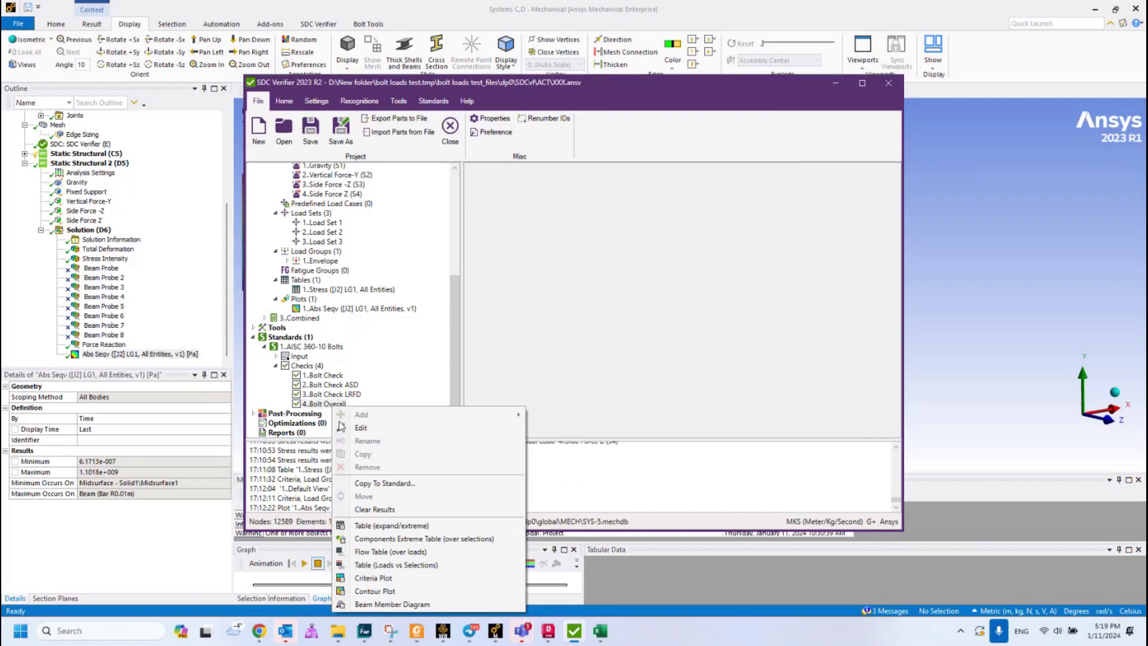
pyautogui.click(403, 526)
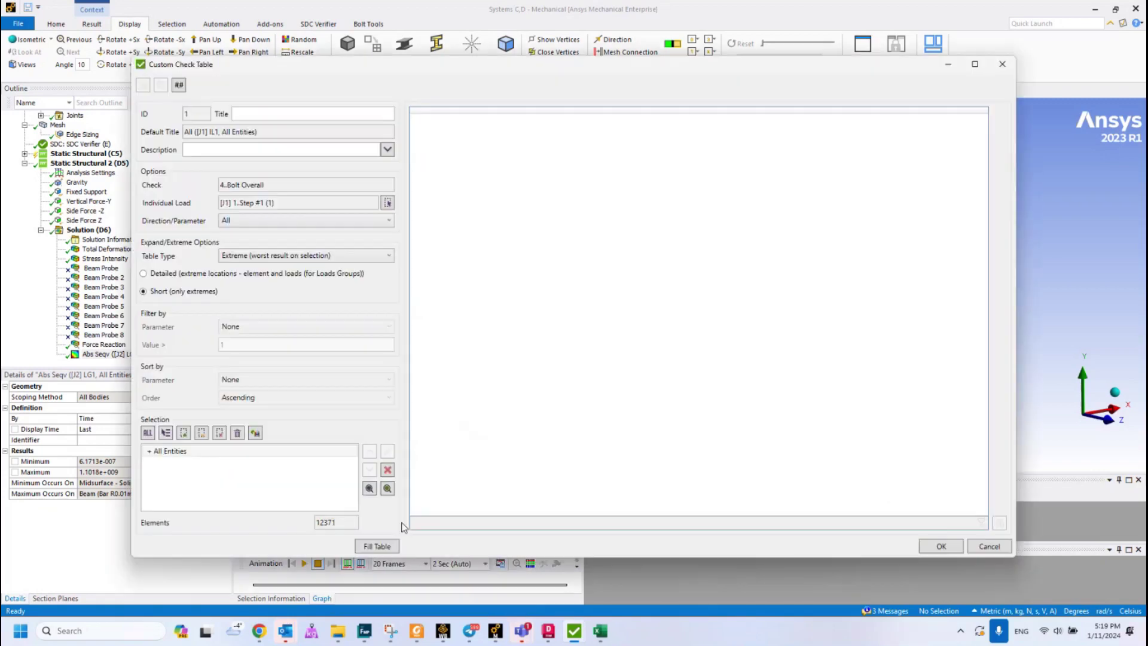
pyautogui.click(388, 204)
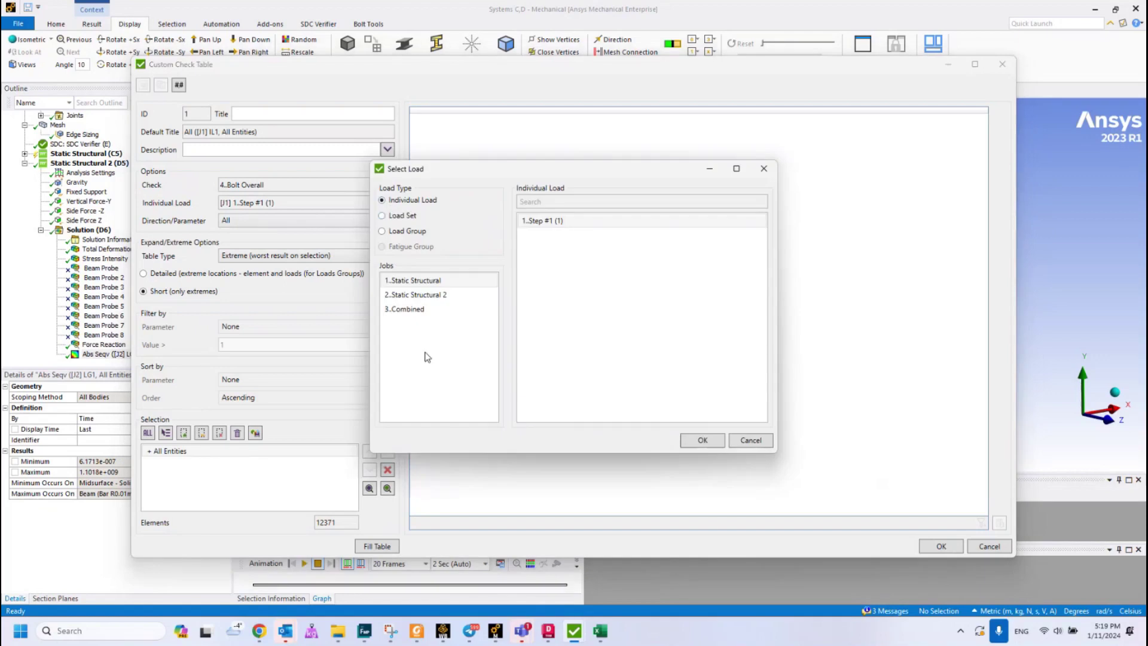
pyautogui.click(404, 297)
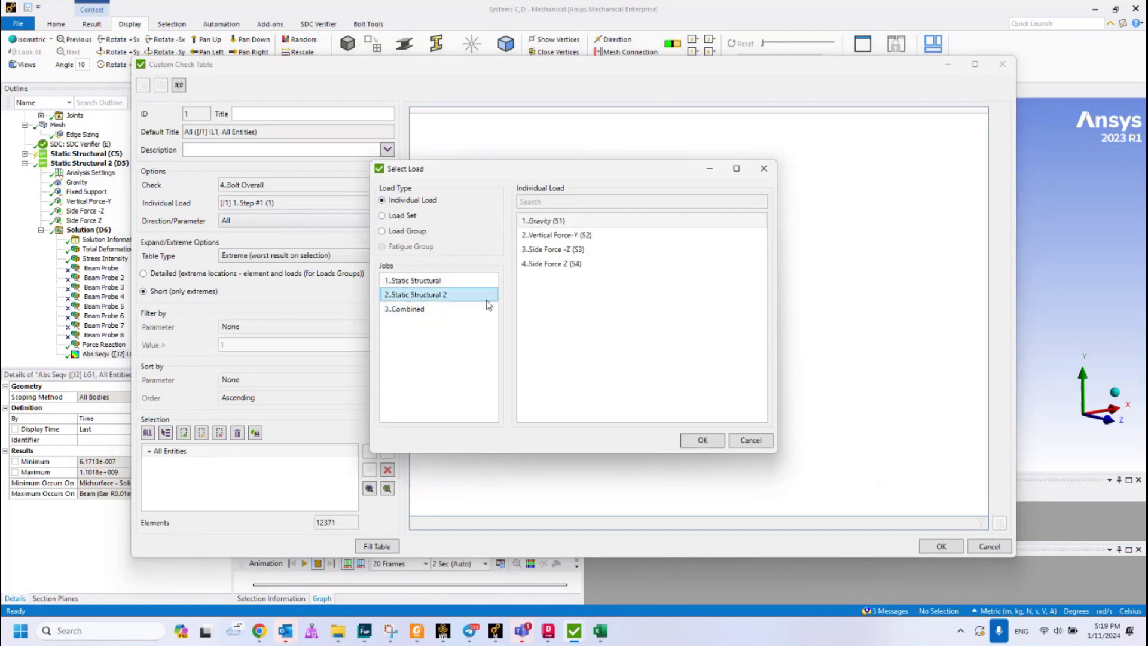
pyautogui.click(392, 232)
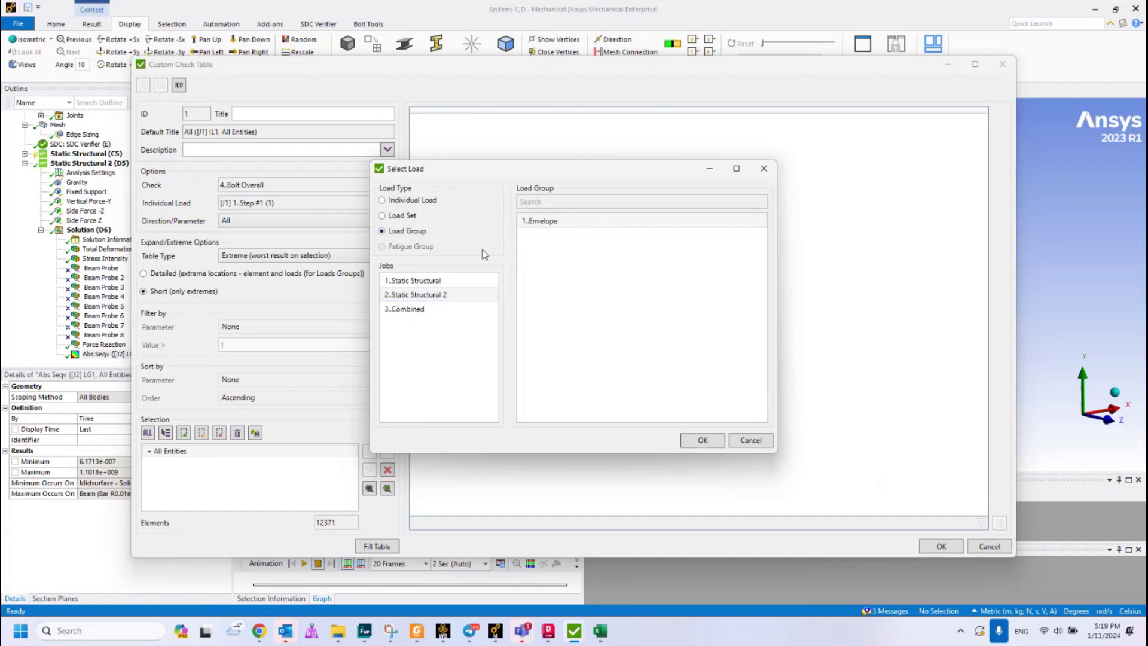
pyautogui.click(568, 222)
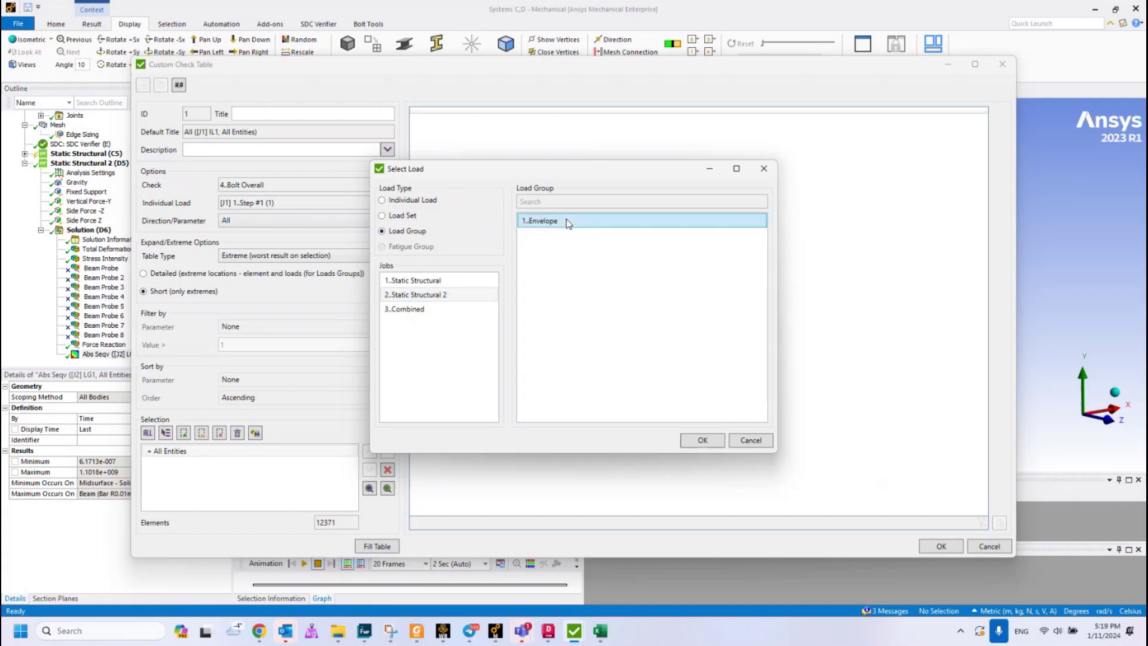
pyautogui.click(703, 440)
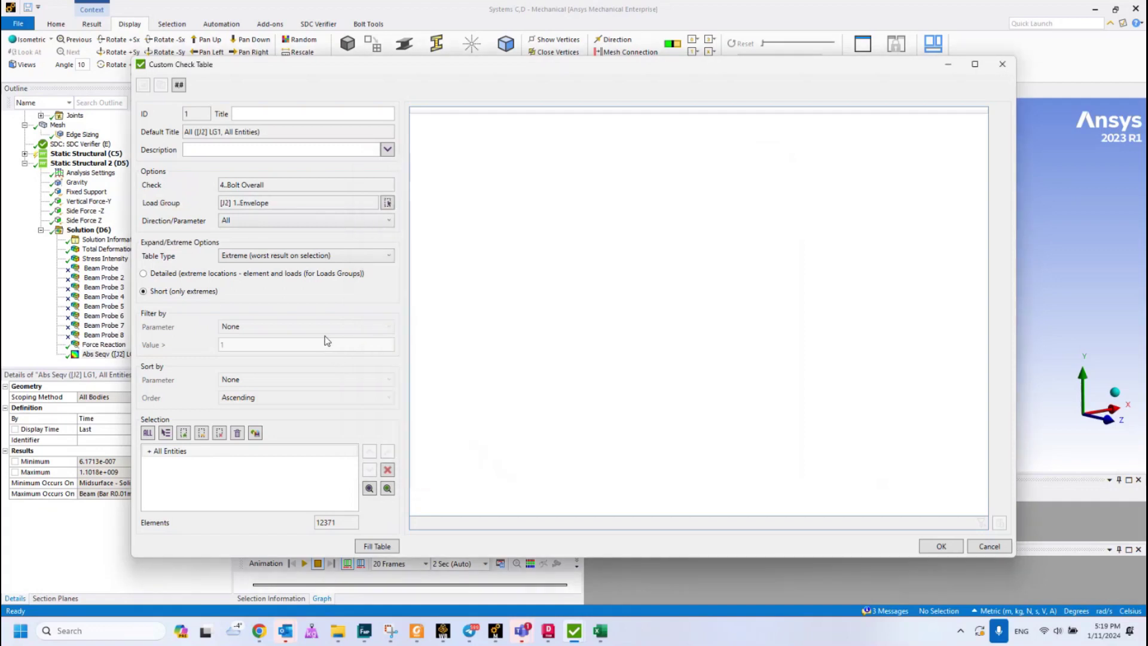
# Step: Set the table type to Expand and replace the All Entities selection with elements of property type Beam
pyautogui.click(240, 257)
pyautogui.click(237, 271)
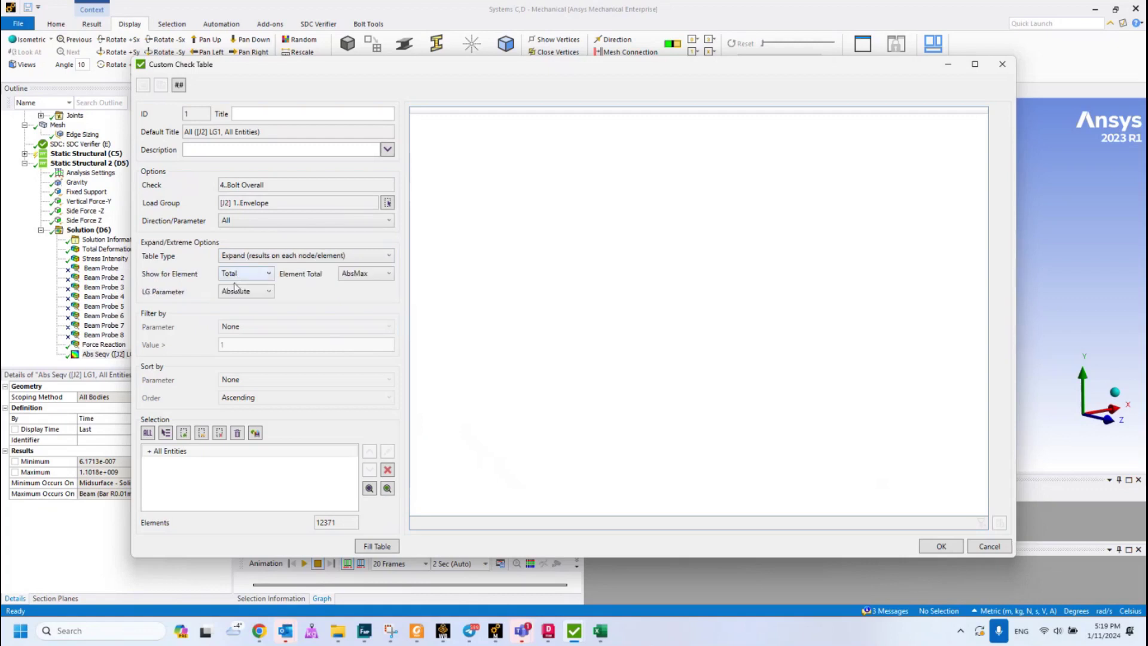
pyautogui.click(388, 470)
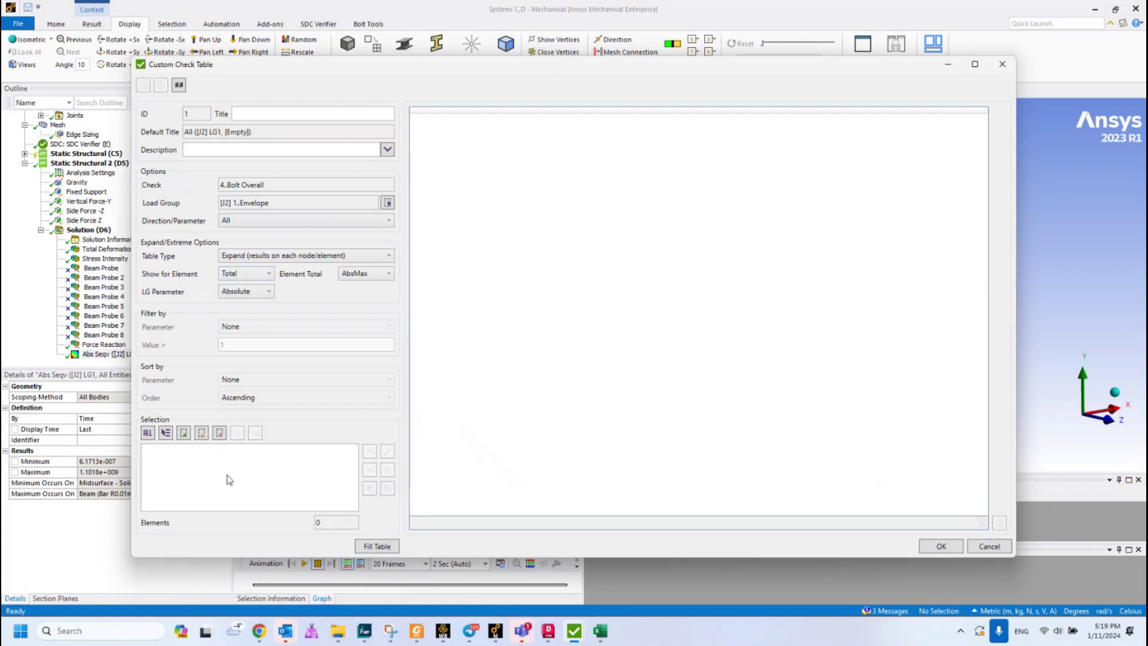
pyautogui.click(166, 433)
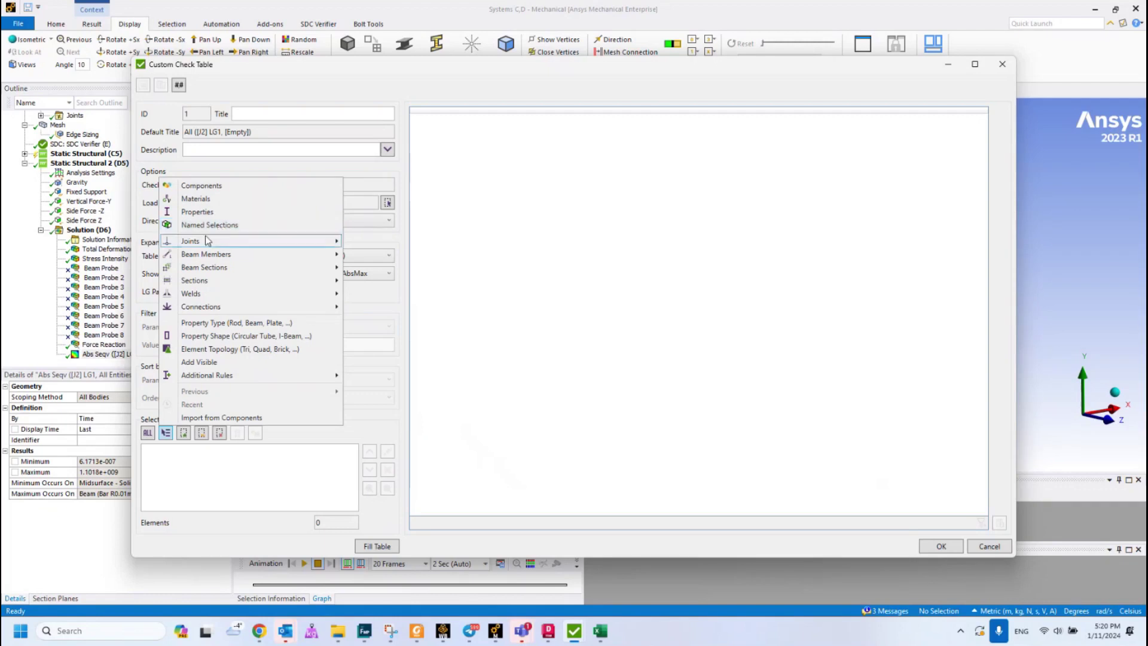
pyautogui.moveTo(206, 239)
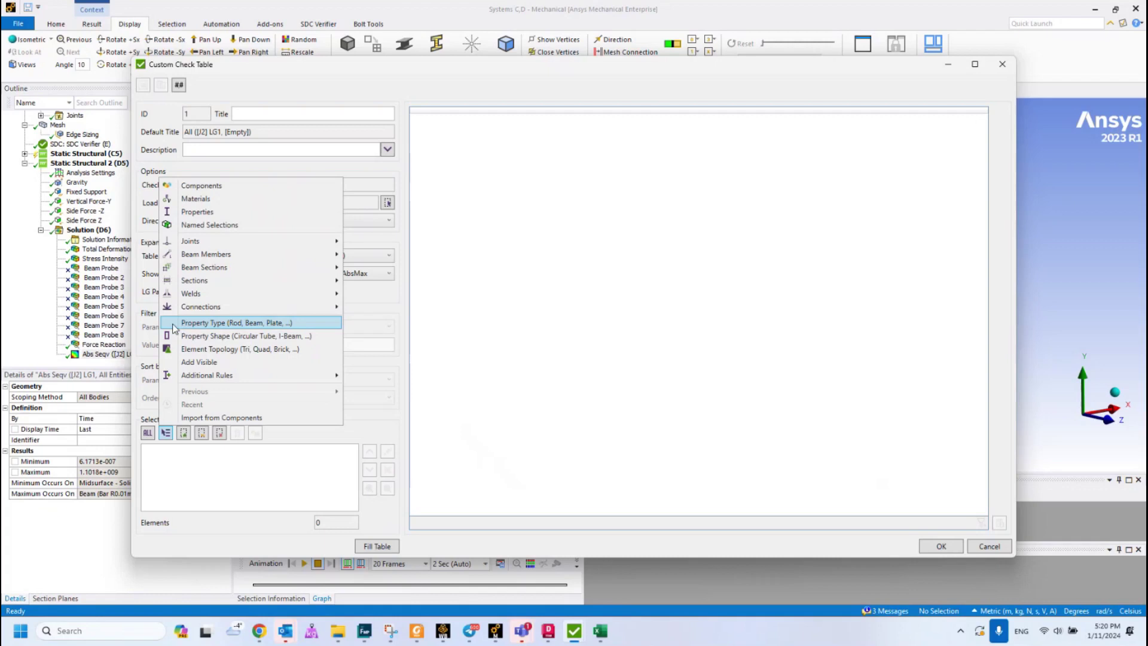
pyautogui.click(195, 335)
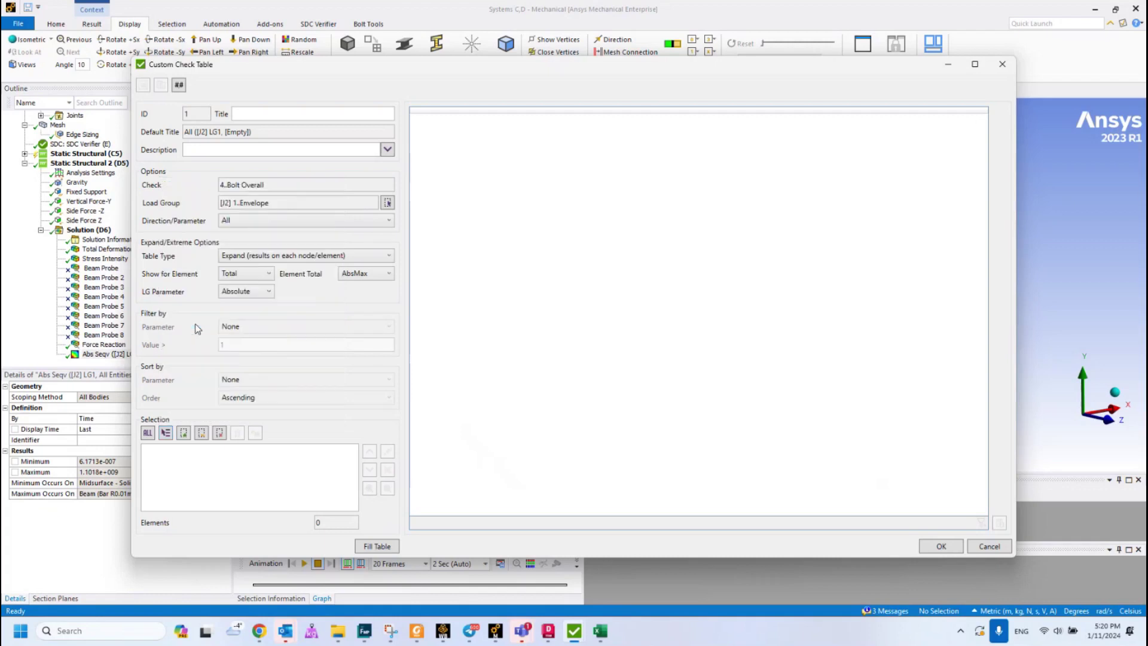
pyautogui.click(480, 291)
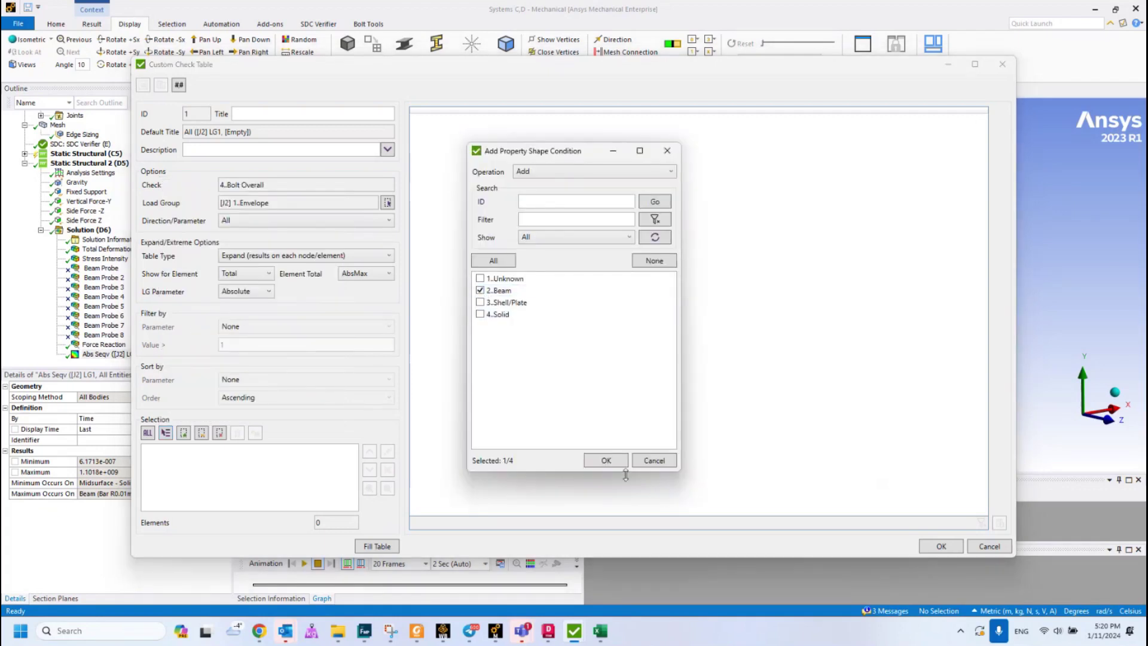
pyautogui.click(606, 461)
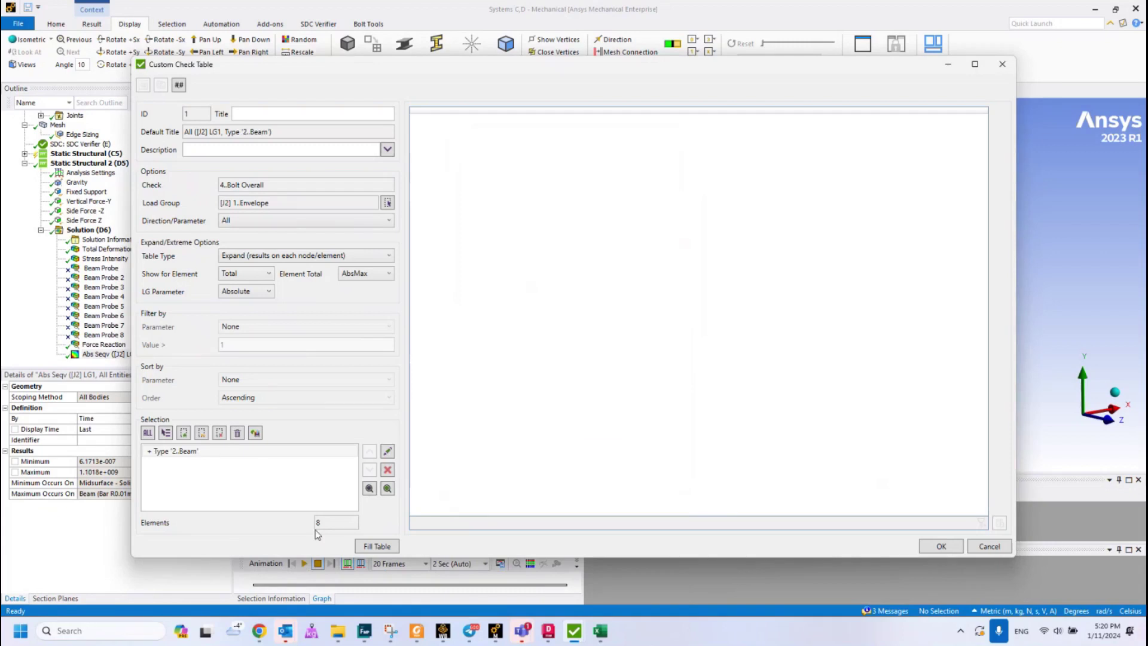
# Step: Fill the table for the selected beam elements, save it, and expand the Bolt Overall check in the project tree
pyautogui.moveTo(328, 524); pyautogui.dragTo(309, 525)
pyautogui.click(183, 454)
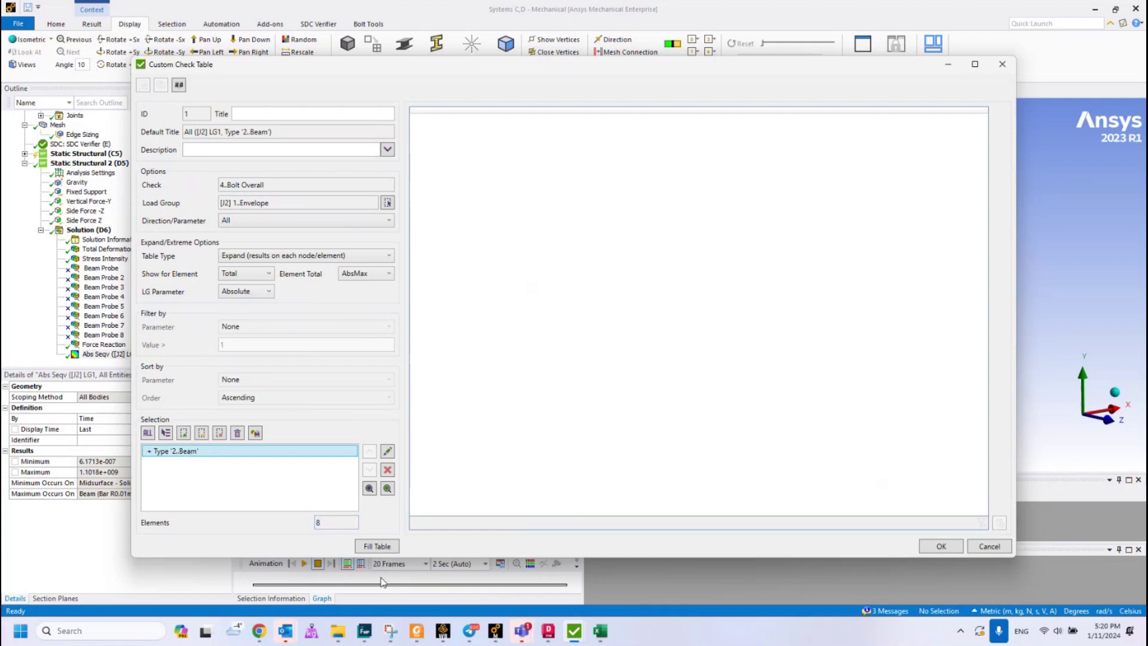
pyautogui.click(376, 548)
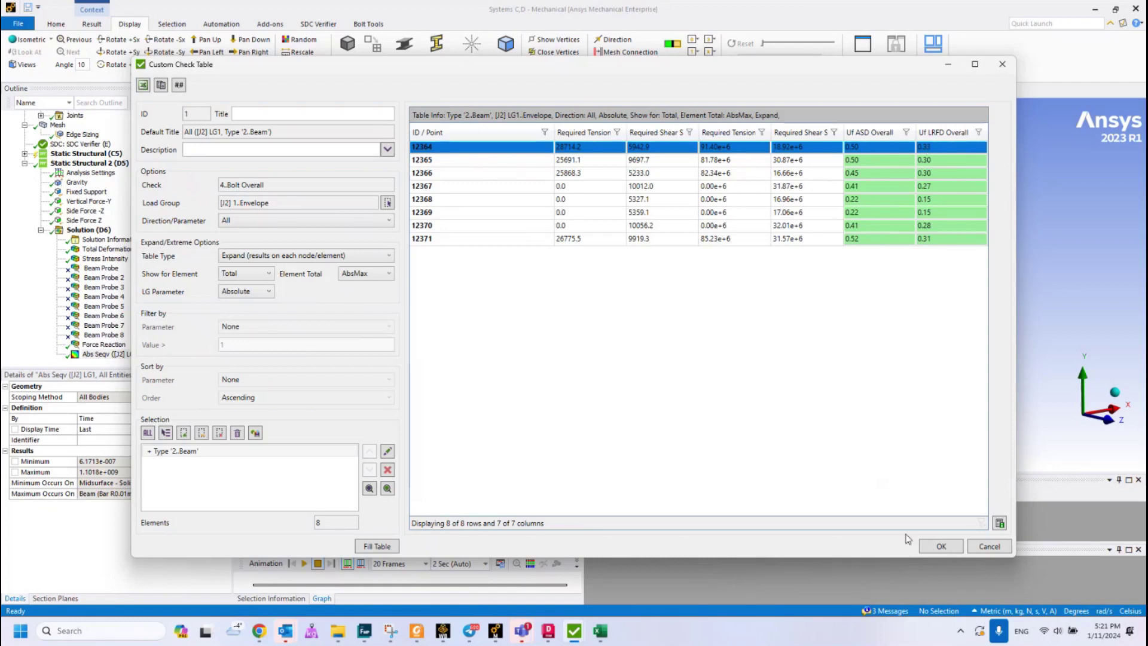
pyautogui.click(941, 546)
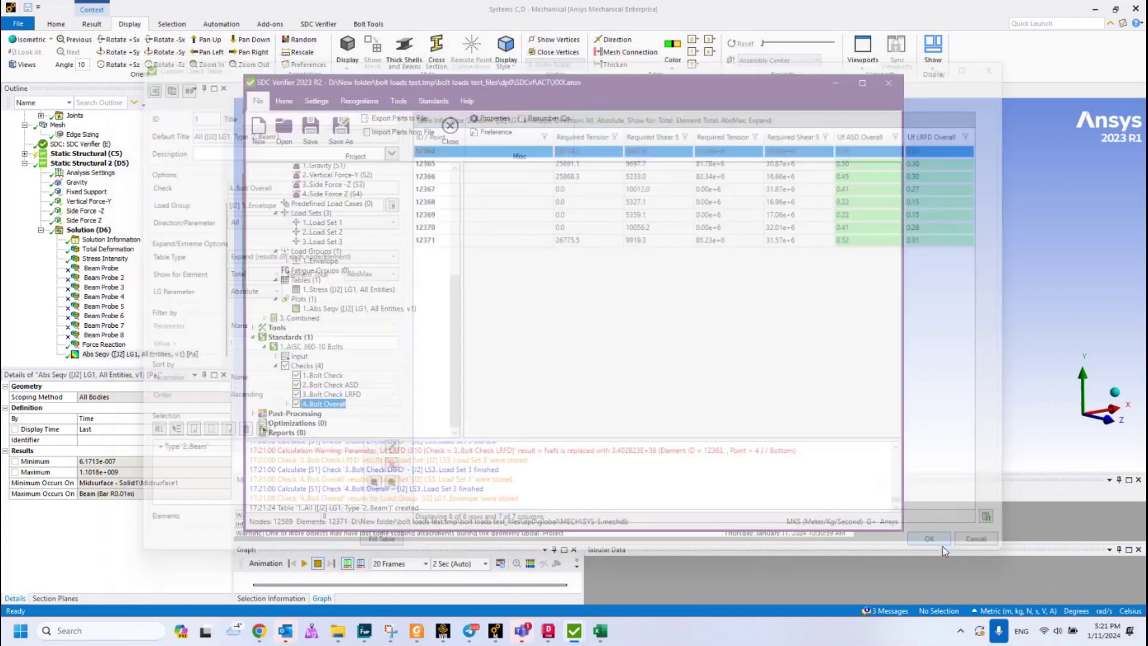
pyautogui.click(287, 403)
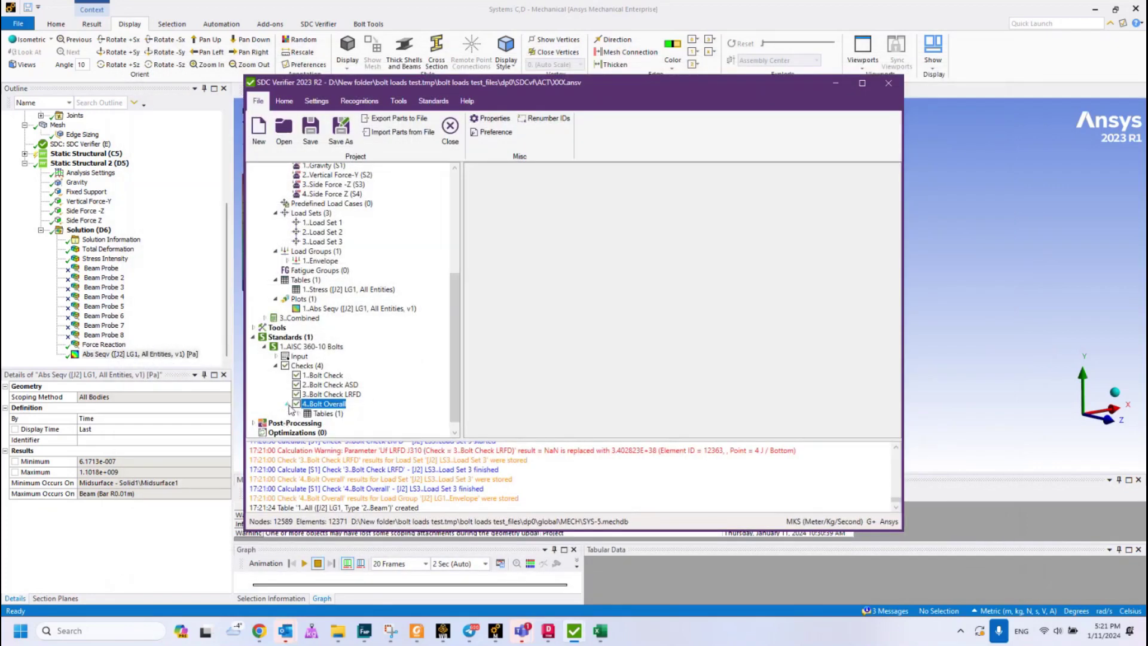
# Step: Start a contour plot for the Bolt Overall check using the Envelope load group of Static Structural 2
pyautogui.rightClick(327, 405)
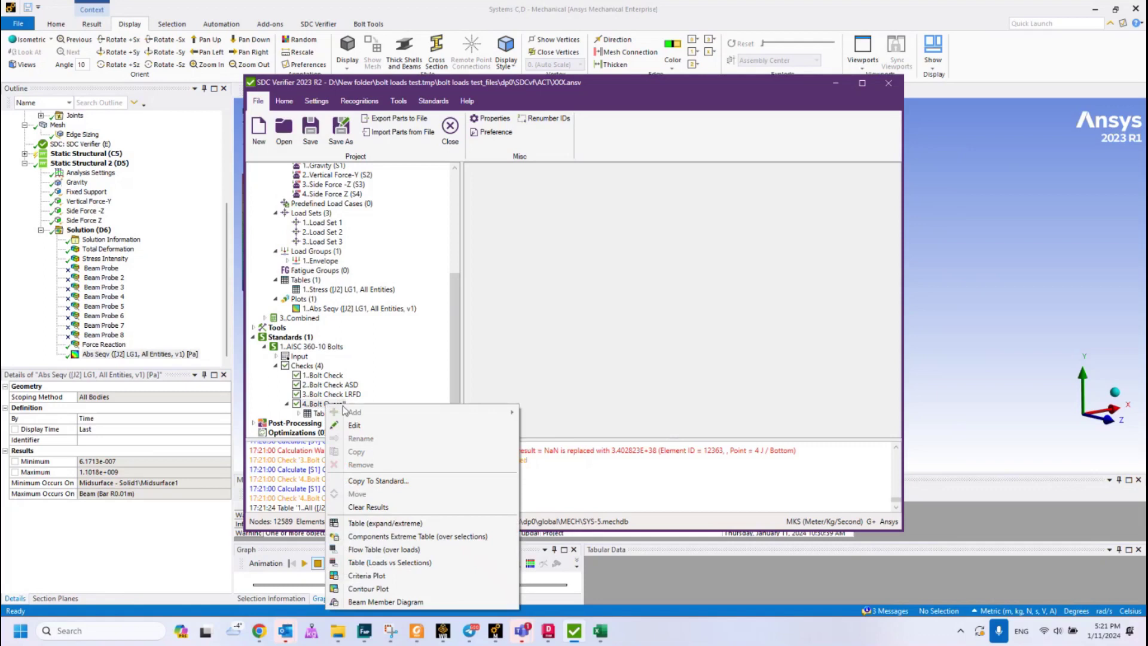
pyautogui.click(369, 589)
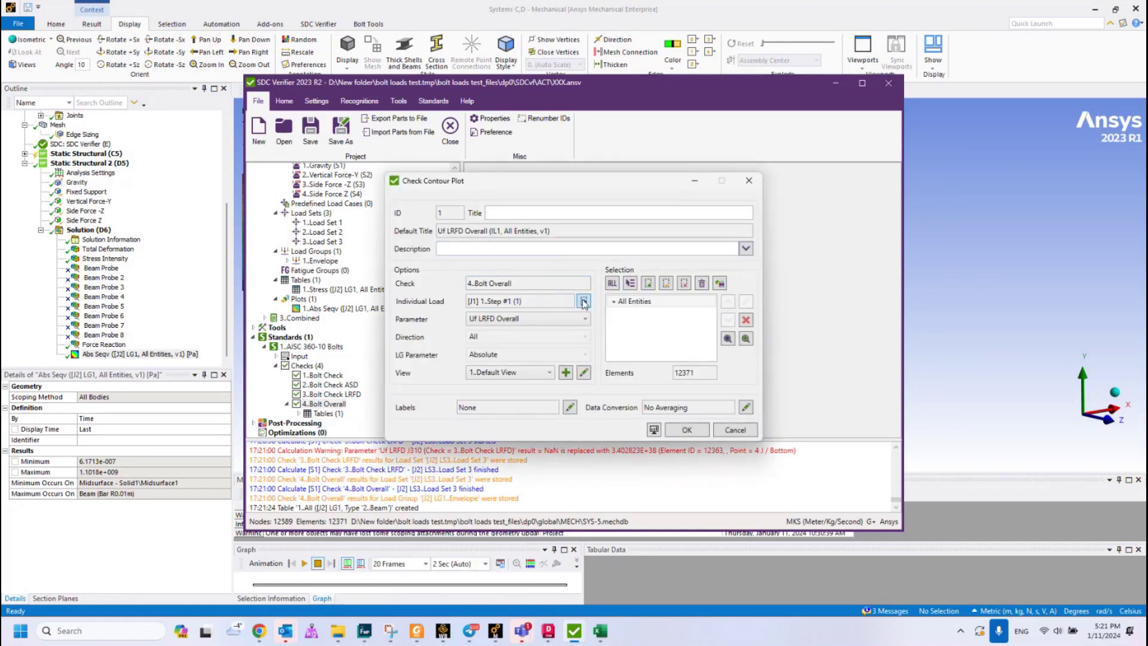
pyautogui.click(584, 301)
pyautogui.click(434, 294)
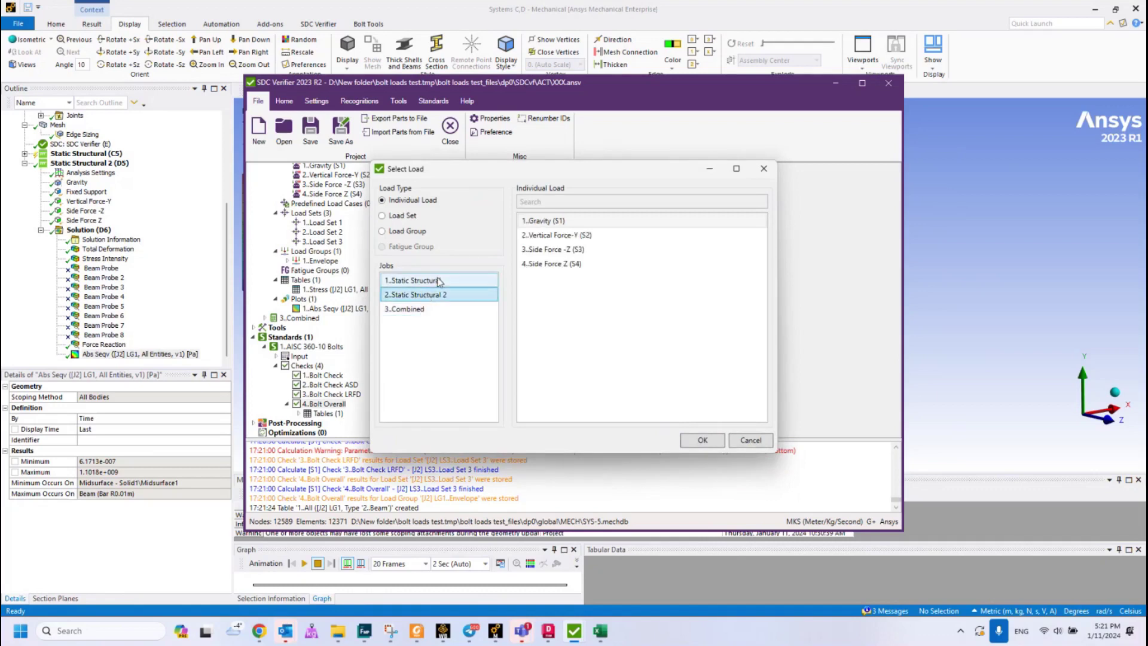
pyautogui.click(397, 234)
pyautogui.click(554, 226)
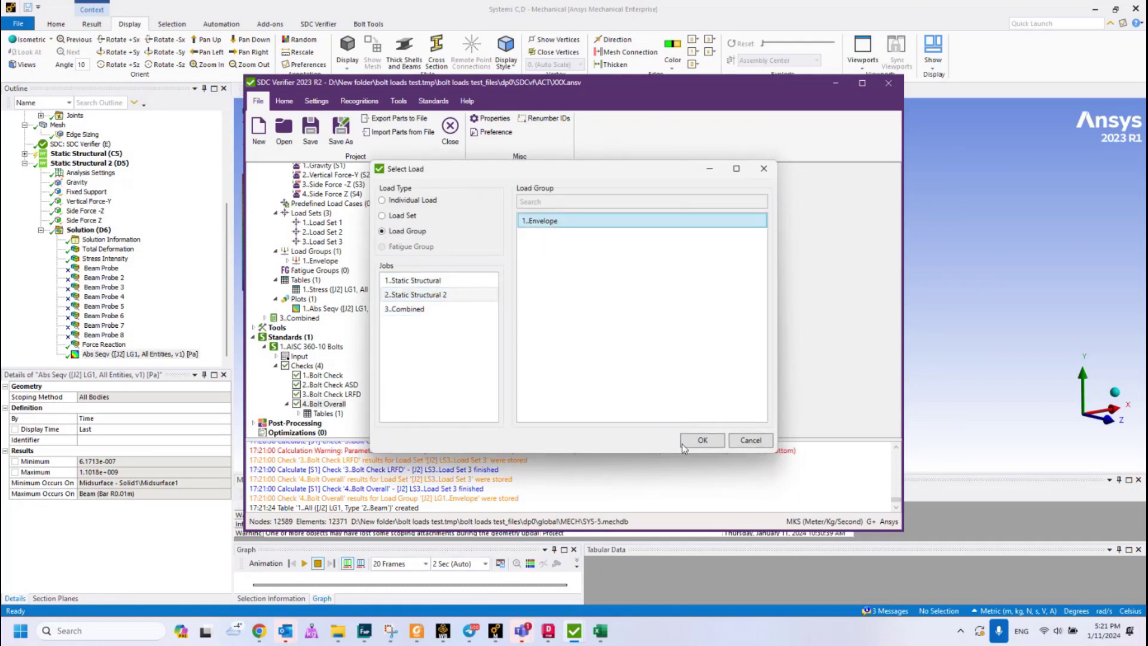
pyautogui.click(701, 440)
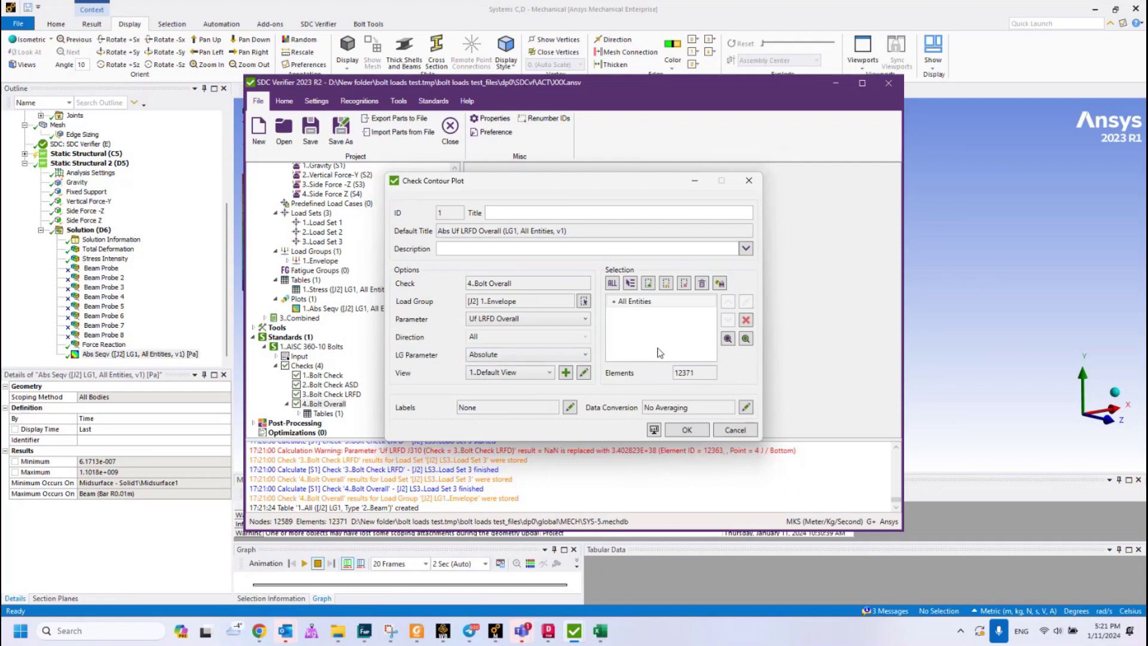
# Step: Replace the plot's All Entities selection with the recently used Beam type condition
pyautogui.click(649, 305)
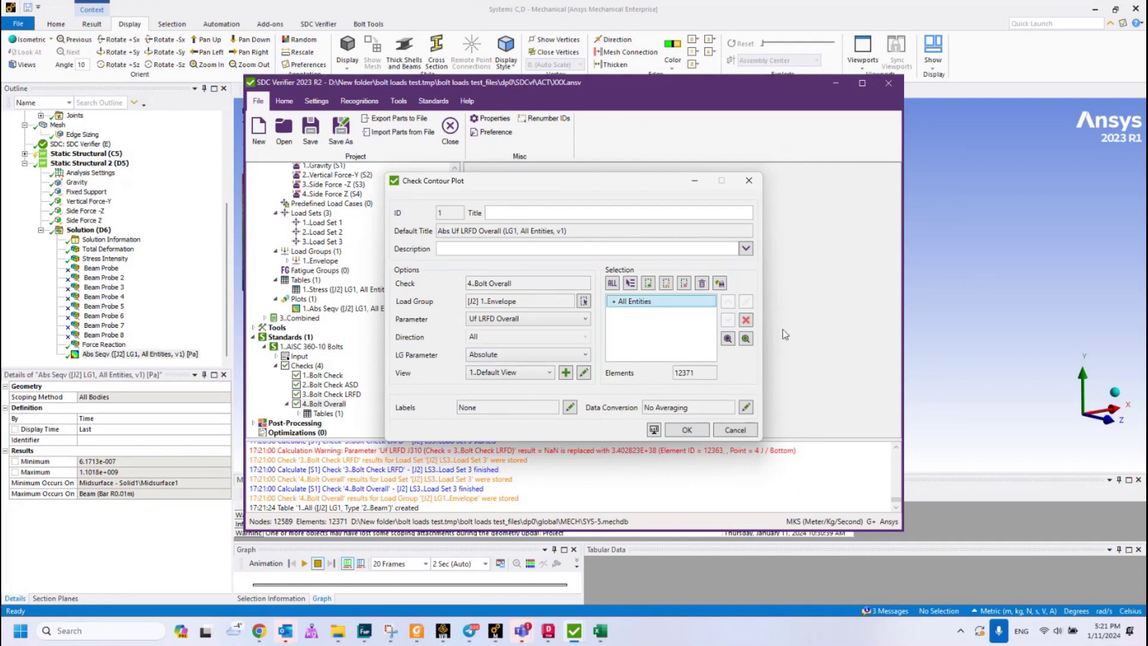
pyautogui.click(746, 322)
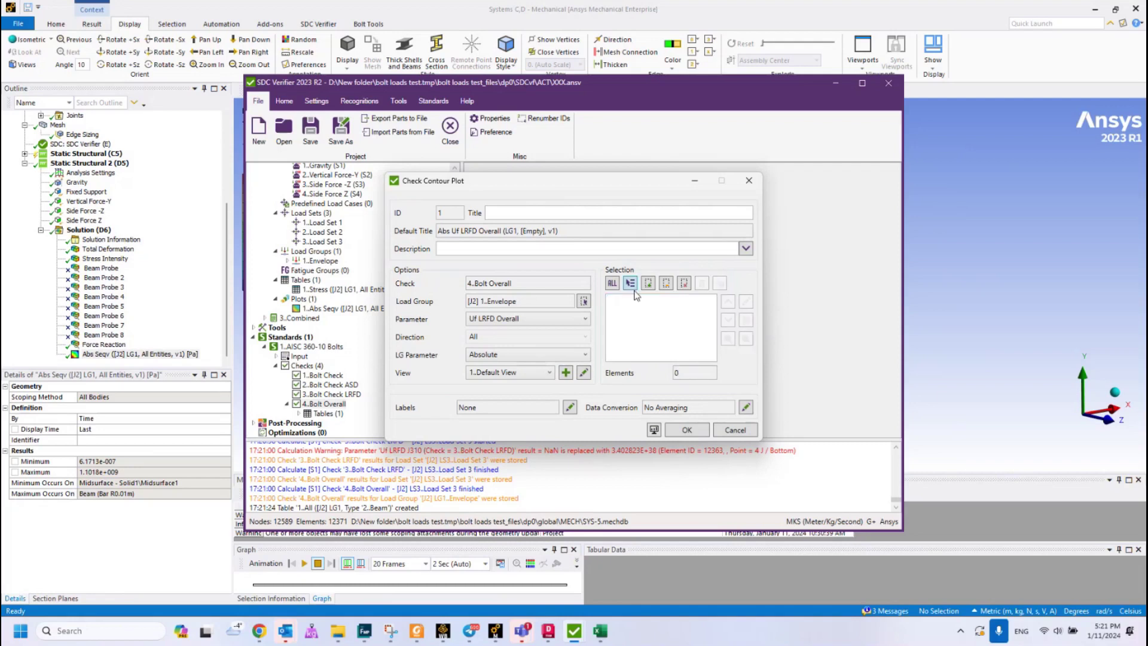
pyautogui.click(631, 285)
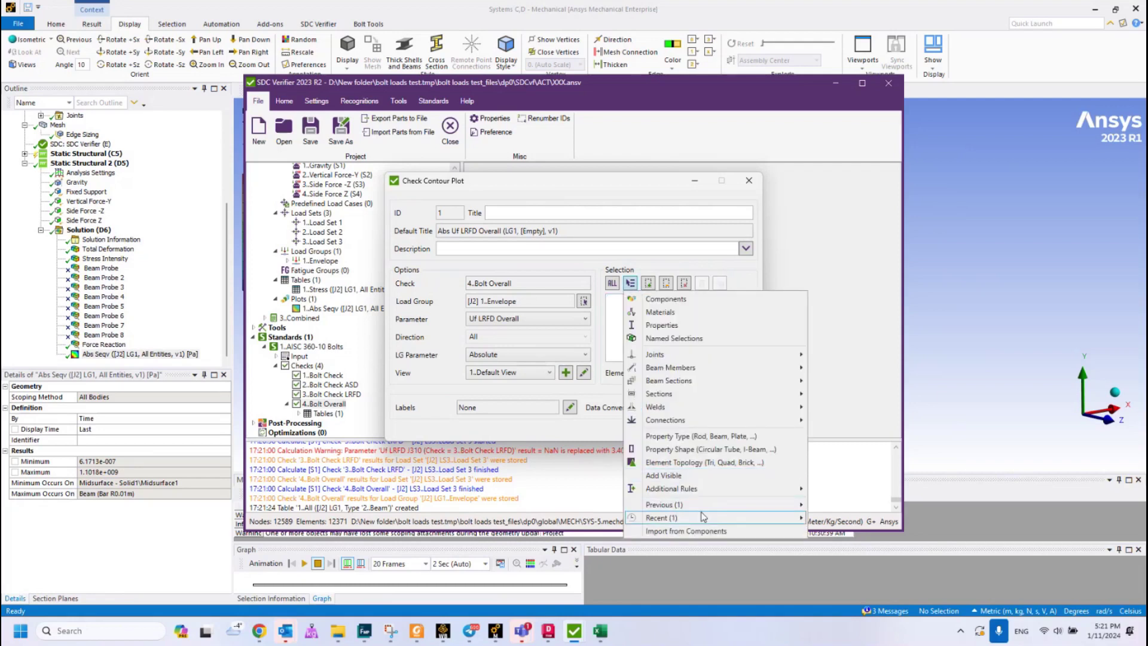
pyautogui.moveTo(704, 517)
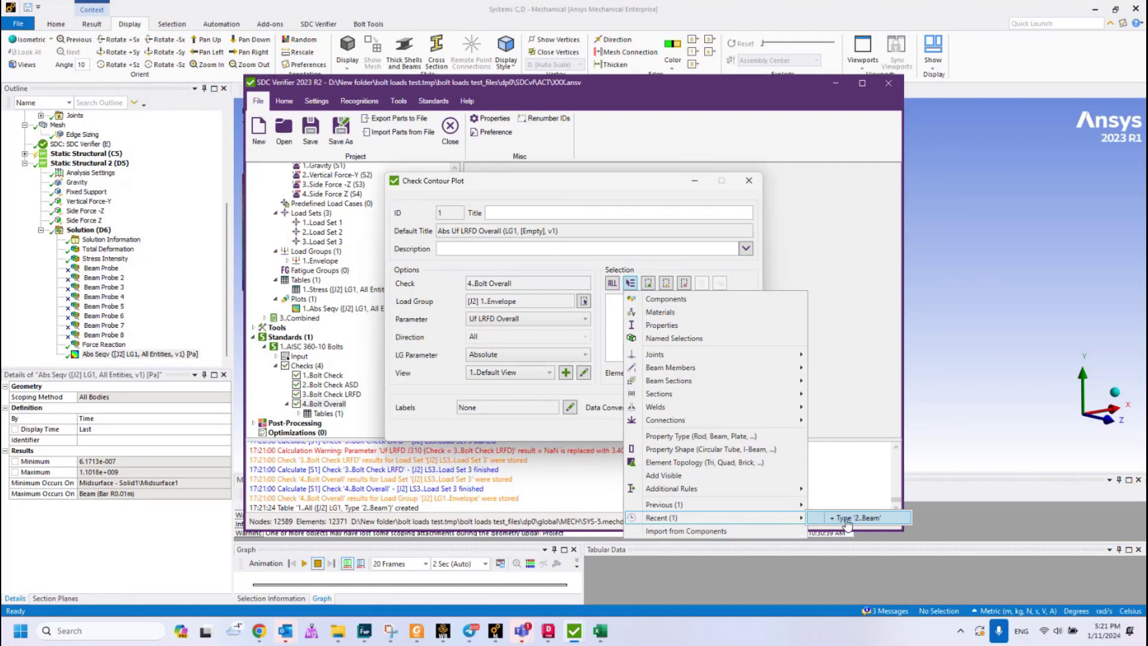
pyautogui.click(879, 519)
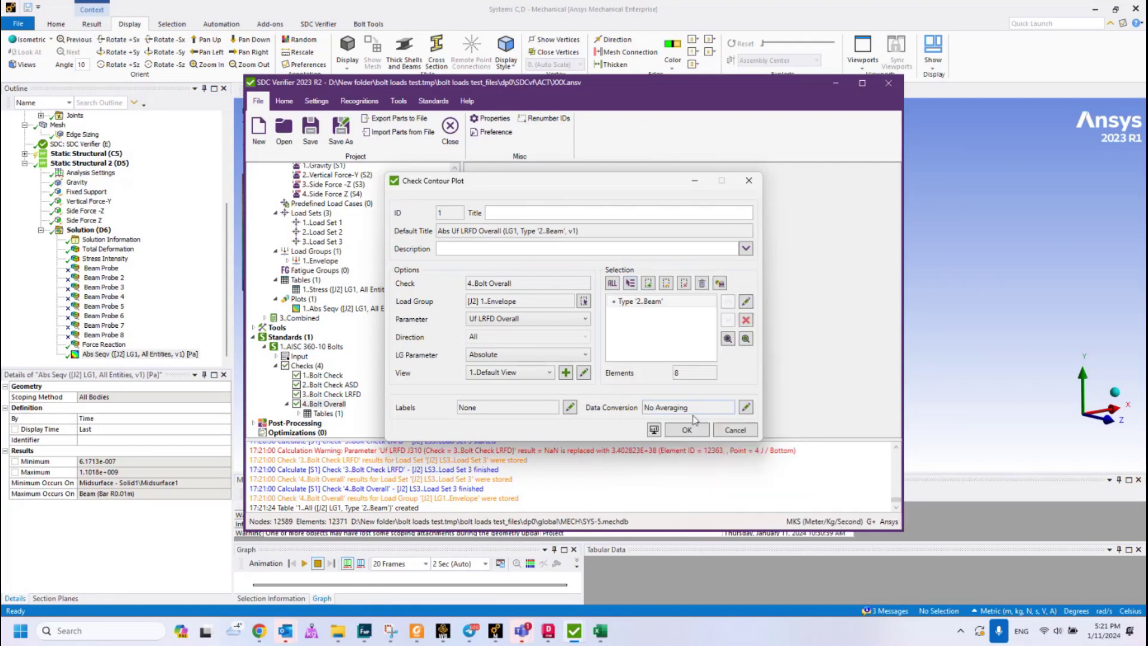
# Step: Preview the Uf LRFD Overall contour plot and examine the utilization factors on the bolts from several angles
pyautogui.click(656, 431)
pyautogui.click(672, 442)
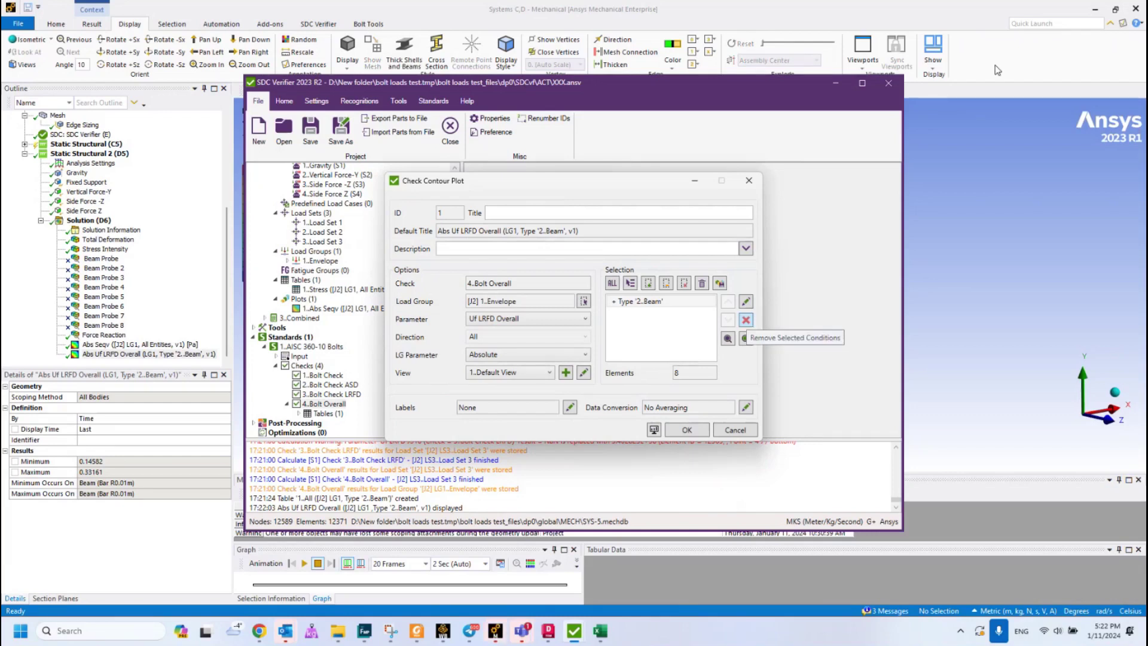
pyautogui.click(687, 430)
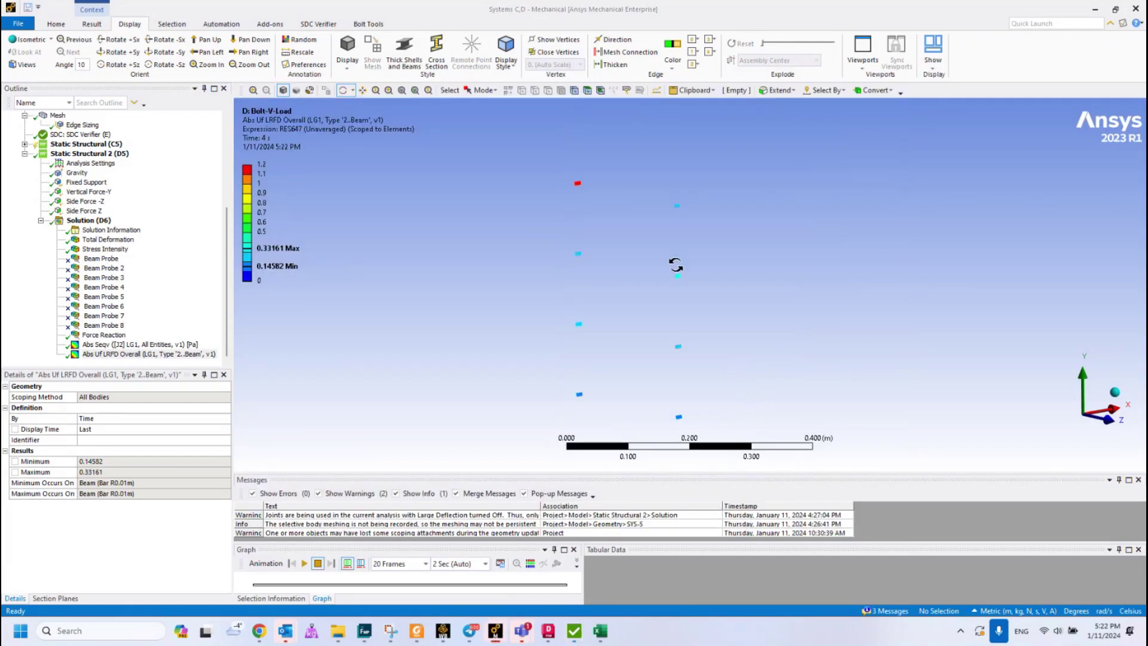
pyautogui.moveTo(578, 261); pyautogui.dragTo(474, 259)
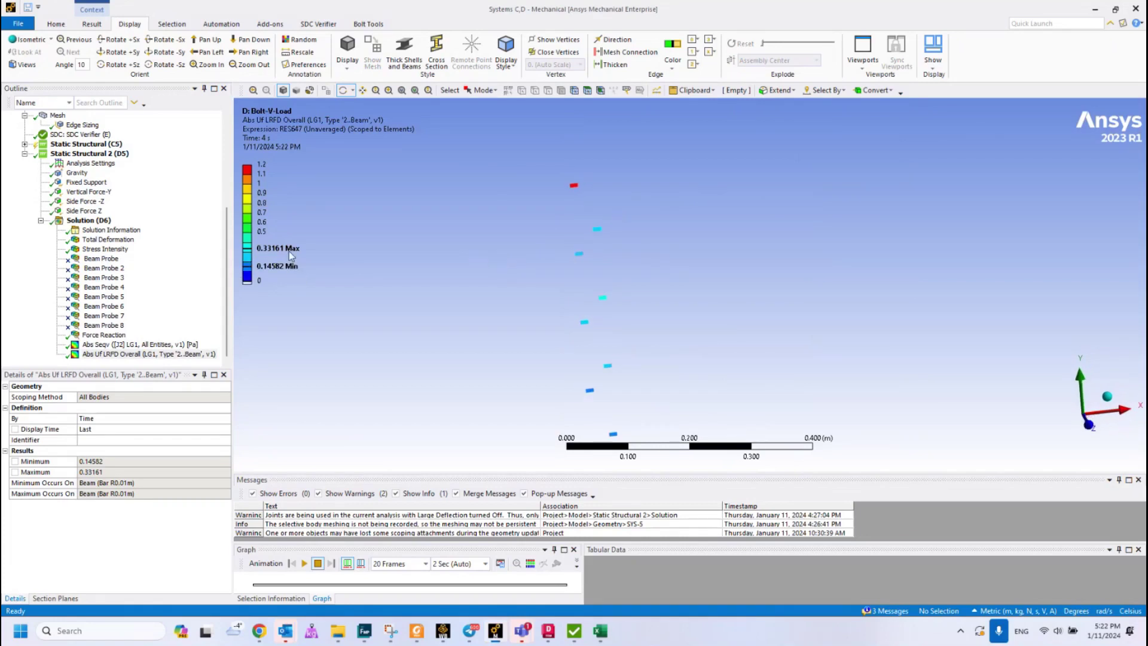
pyautogui.moveTo(577, 204); pyautogui.dragTo(607, 197)
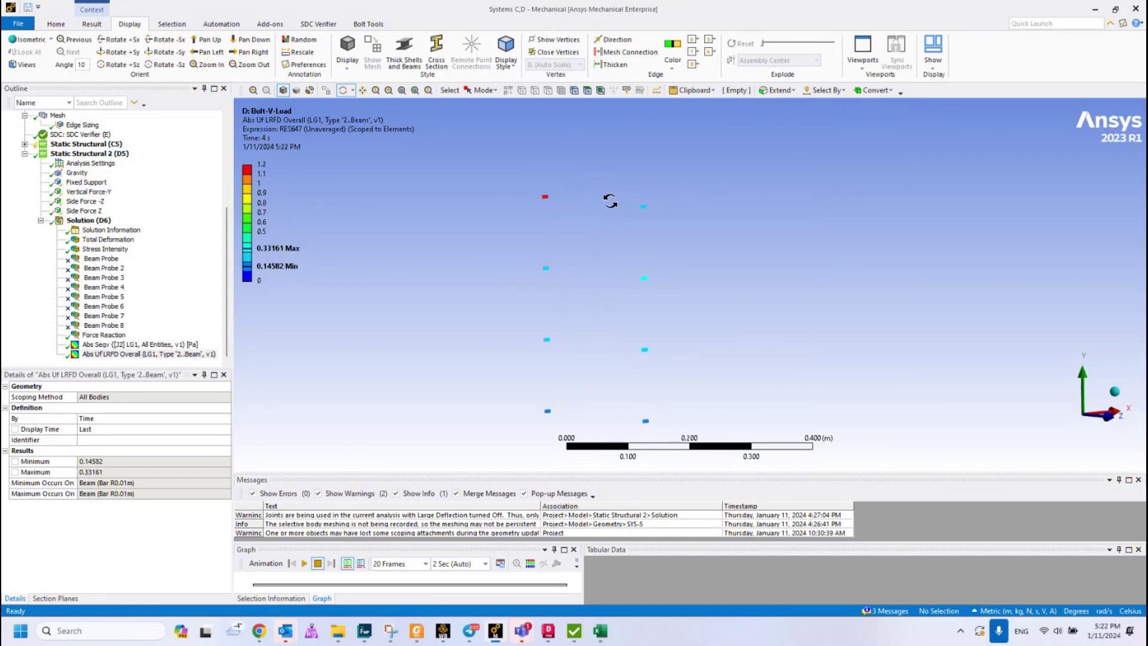
# Step: Toggle the High Fidelity option of the result legend and display the bolts with their beam thickness
pyautogui.rightClick(249, 240)
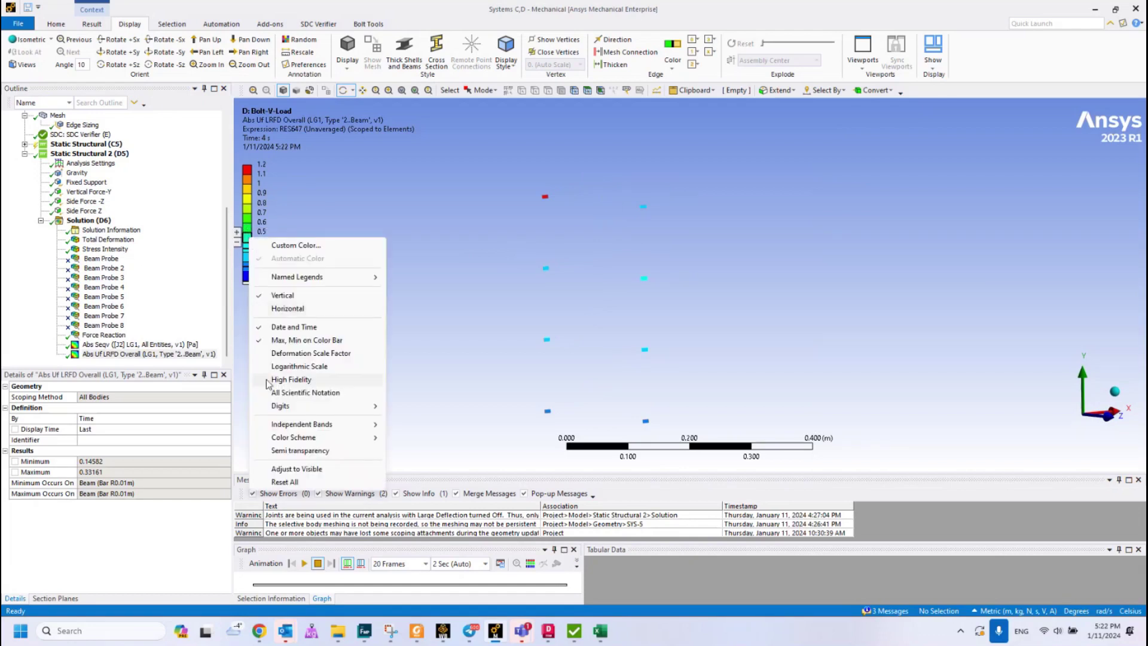
pyautogui.click(309, 381)
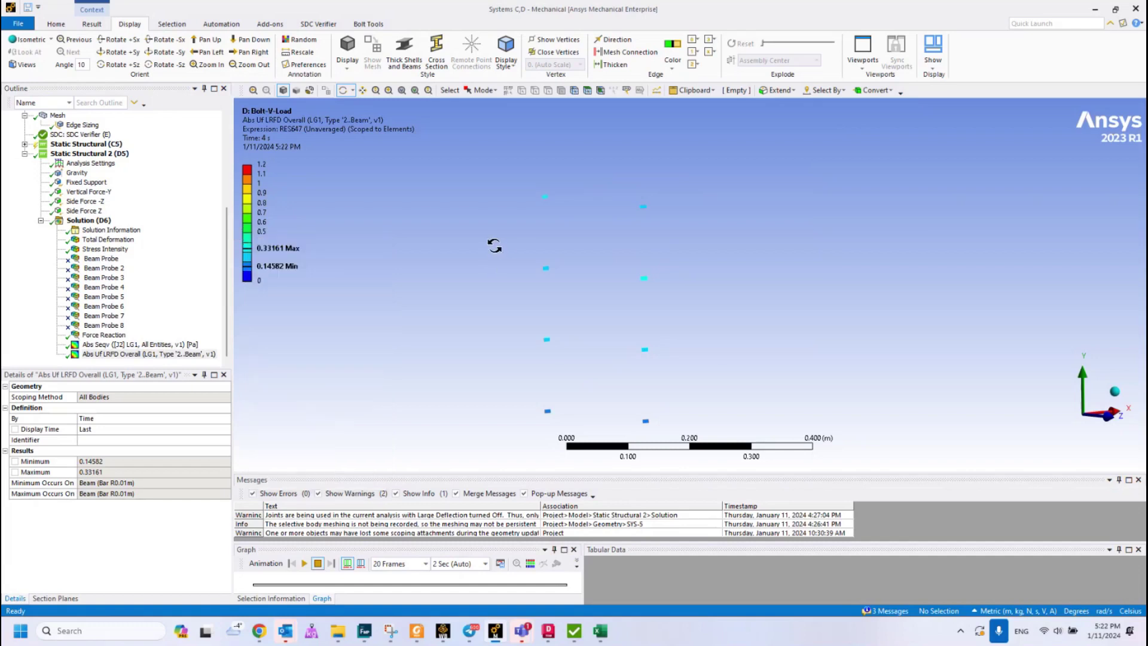
pyautogui.scroll(2, 494, 245)
pyautogui.moveTo(495, 244); pyautogui.dragTo(638, 263)
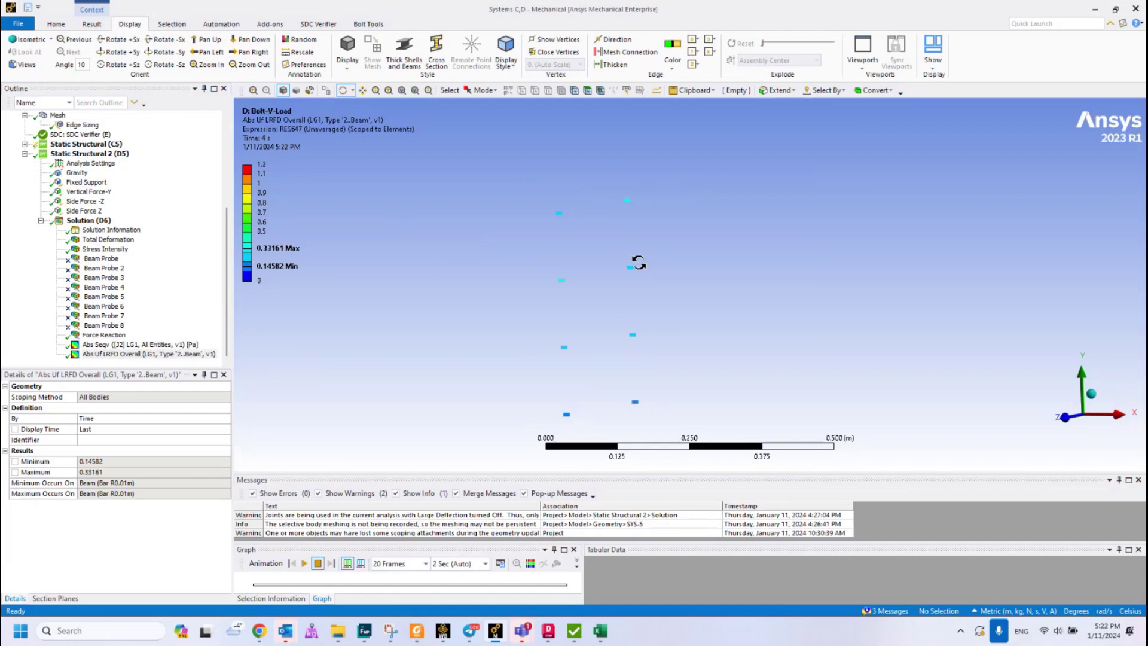
pyautogui.click(404, 51)
pyautogui.moveTo(598, 290)
pyautogui.mouseDown()
pyautogui.moveTo(594, 275)
pyautogui.moveTo(568, 289)
pyautogui.moveTo(535, 281)
pyautogui.moveTo(561, 288)
pyautogui.mouseUp()
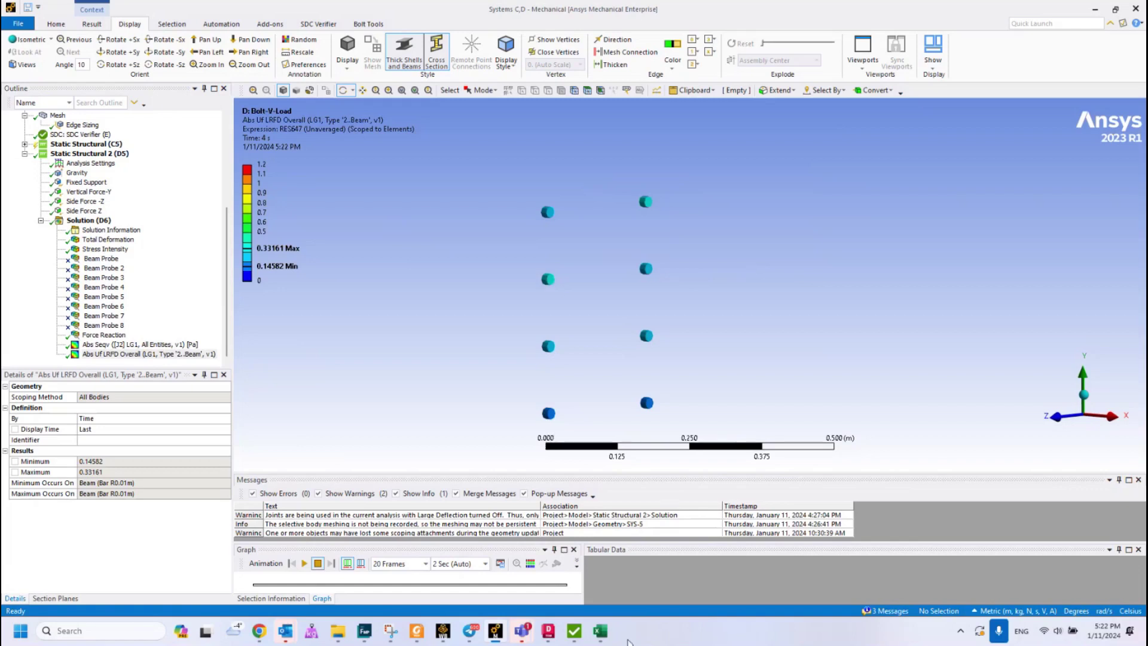
# Step: Return to the SDC Verifier contour plot, change its parameter to Uf ASD Overall, and preview it
pyautogui.moveTo(574, 641)
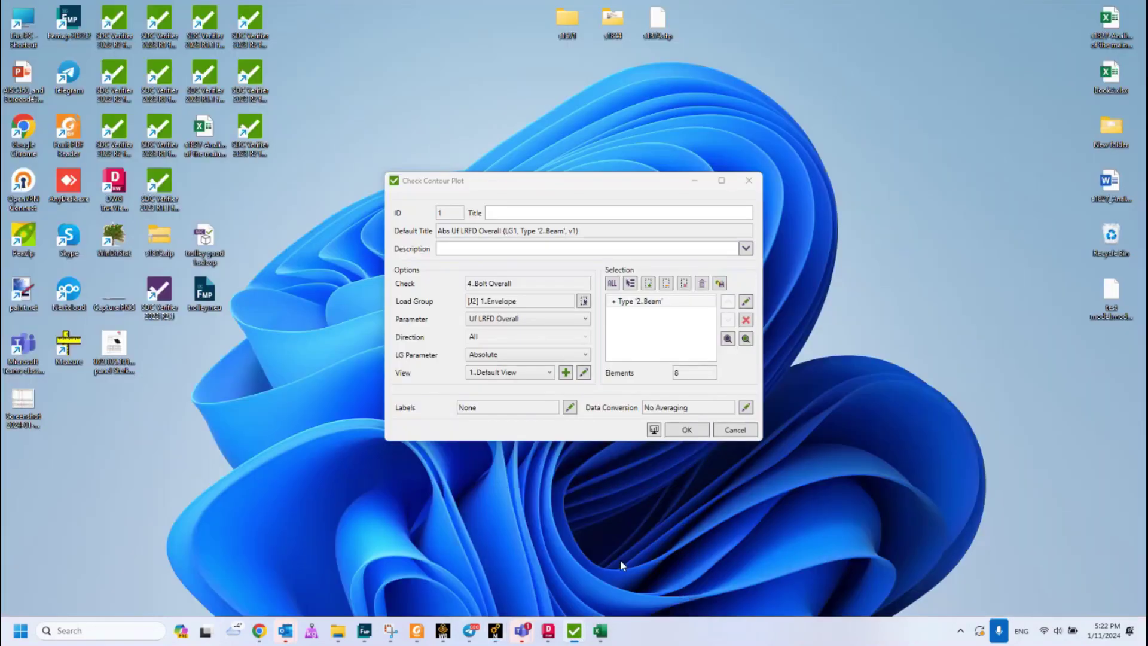
pyautogui.click(621, 558)
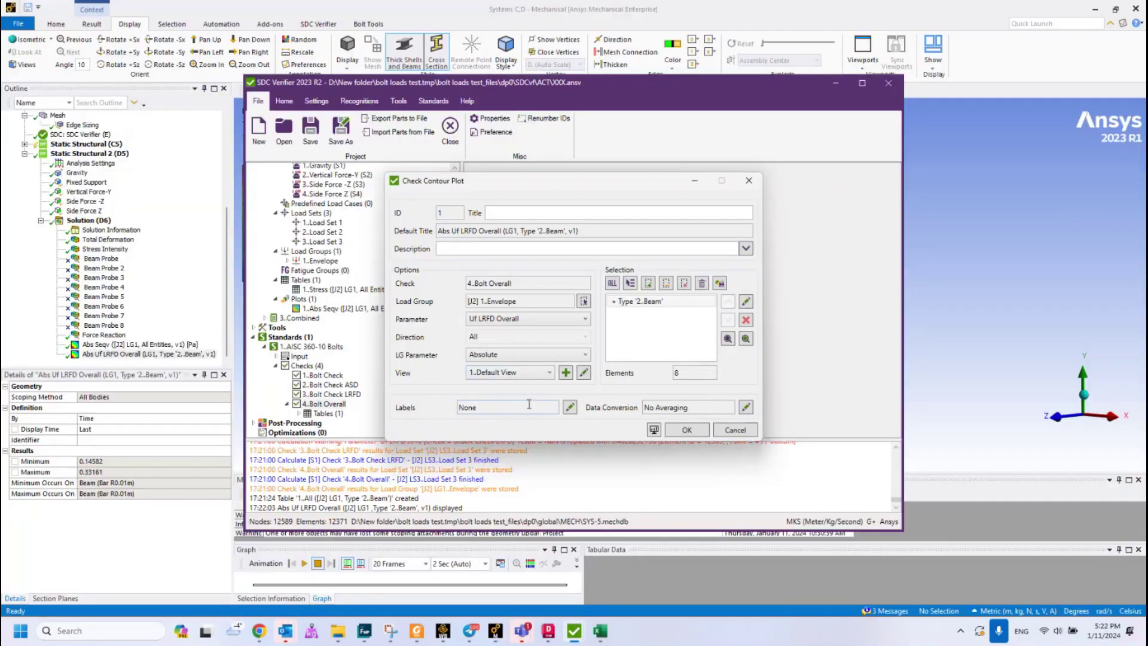
pyautogui.click(523, 319)
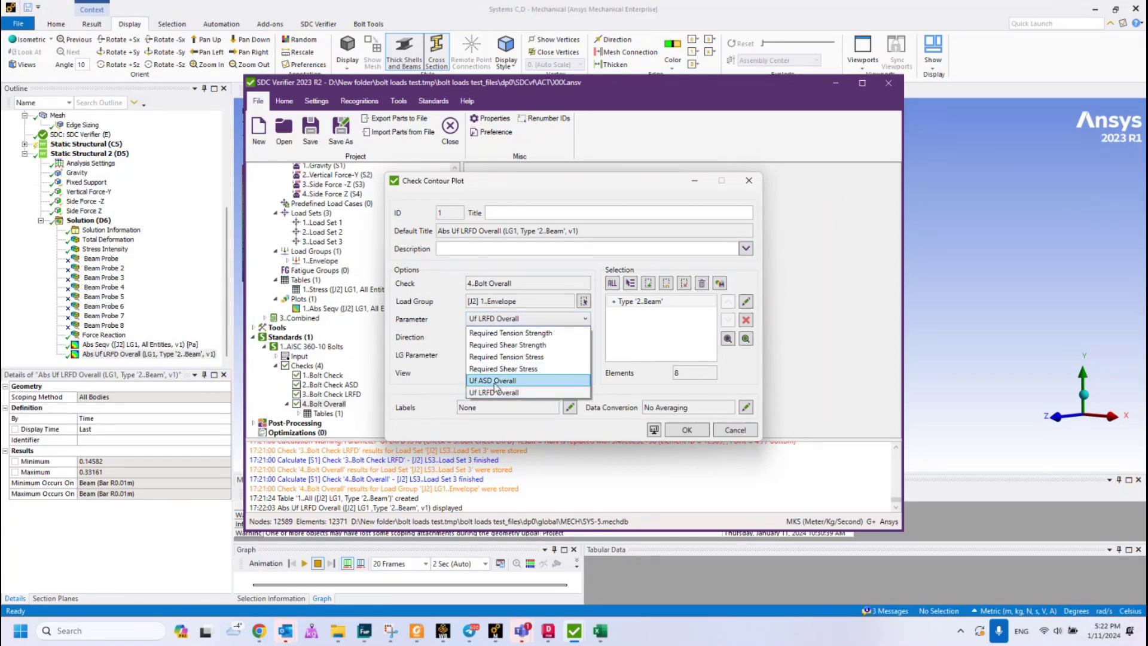
pyautogui.click(494, 382)
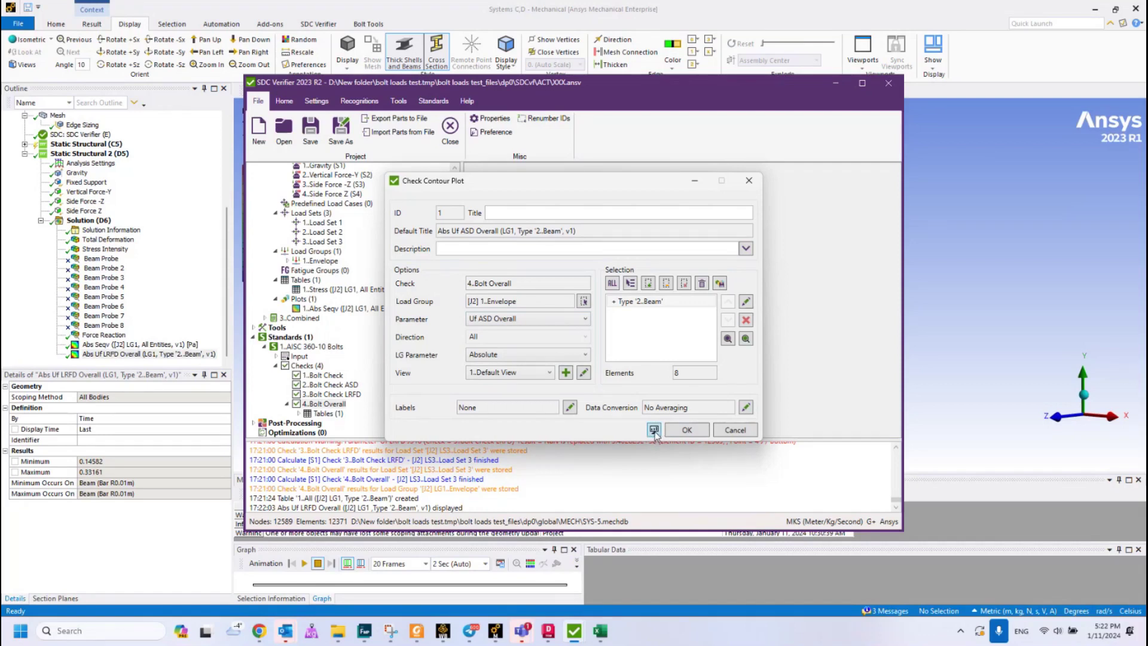
pyautogui.click(653, 429)
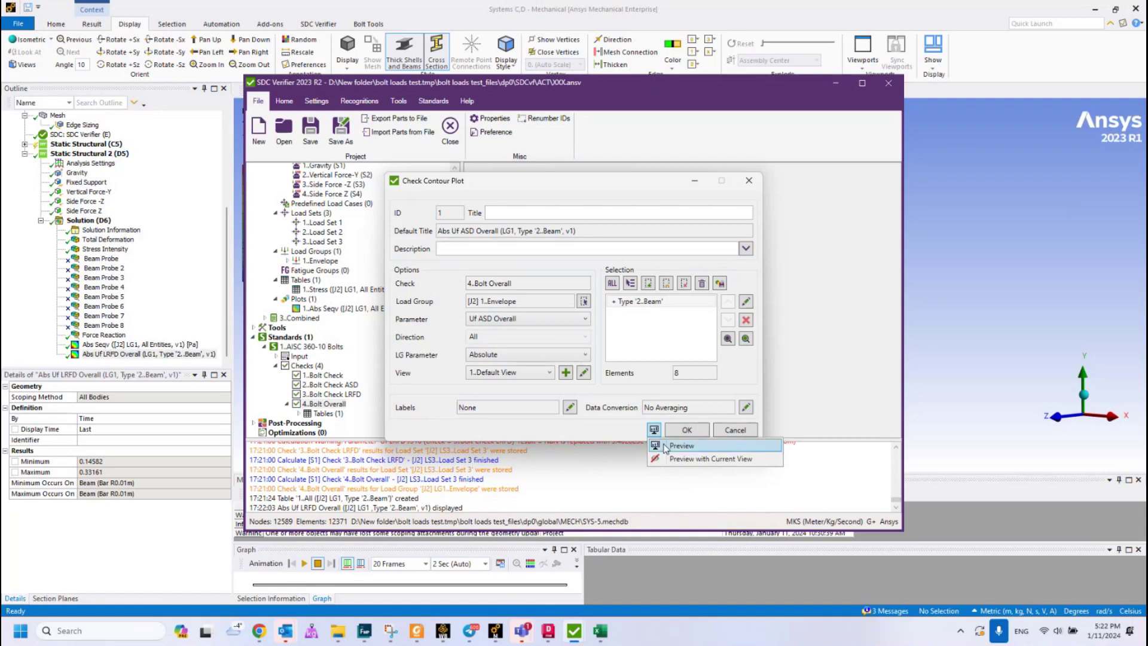
pyautogui.click(665, 439)
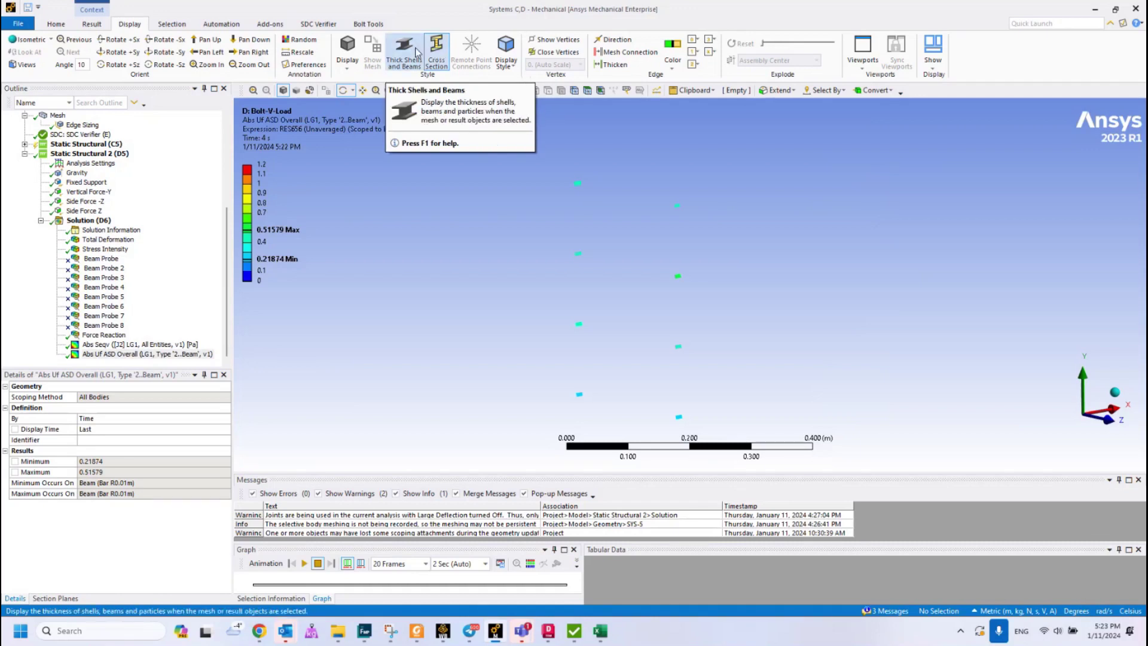
# Step: Display the beam thickness on the Uf ASD Overall plot and inspect the bolts from another angle
pyautogui.click(416, 53)
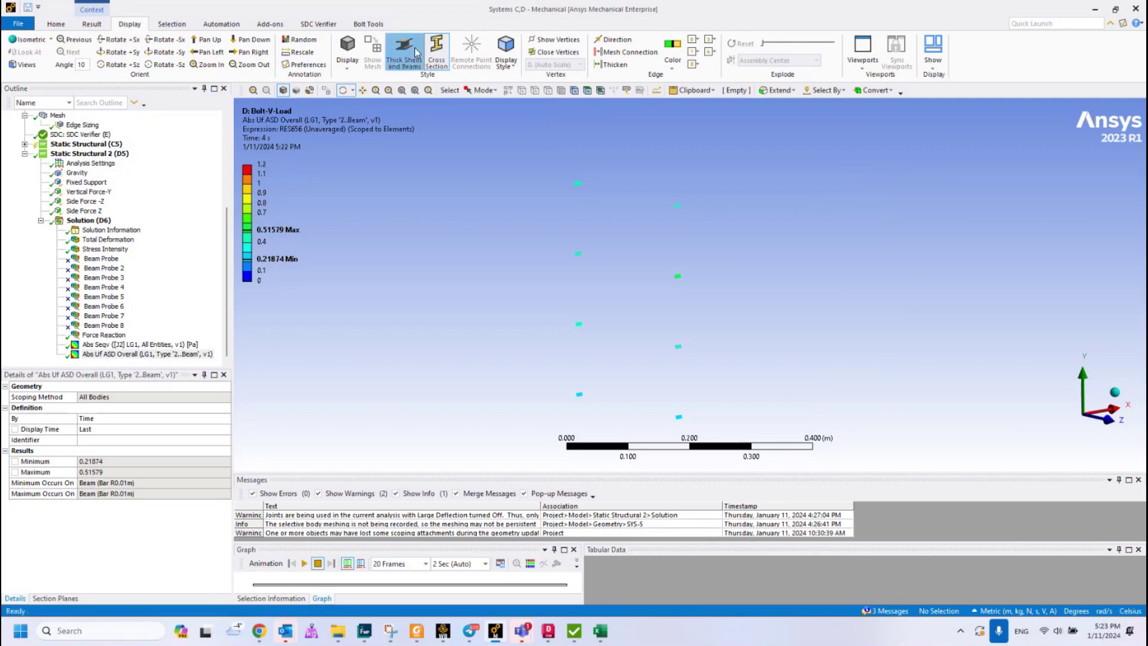
pyautogui.scroll(-1, 645, 306)
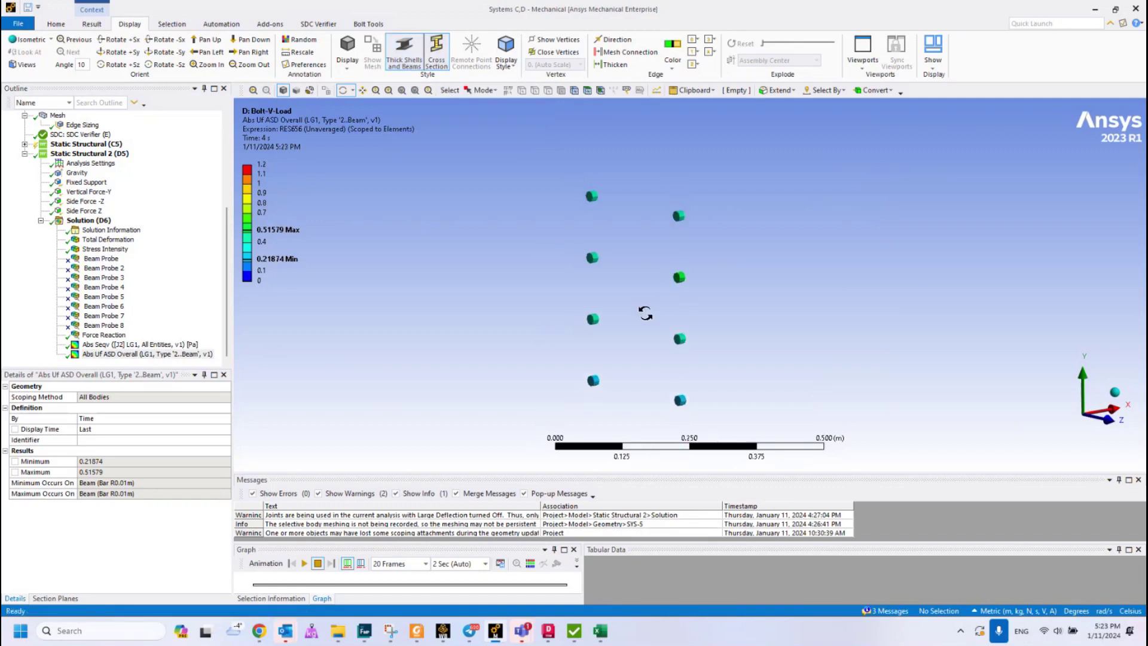
pyautogui.moveTo(646, 308)
pyautogui.mouseDown(button='middle')
pyautogui.moveTo(474, 289)
pyautogui.moveTo(418, 310)
pyautogui.moveTo(661, 302)
pyautogui.moveTo(653, 297)
pyautogui.mouseUp(button='middle')
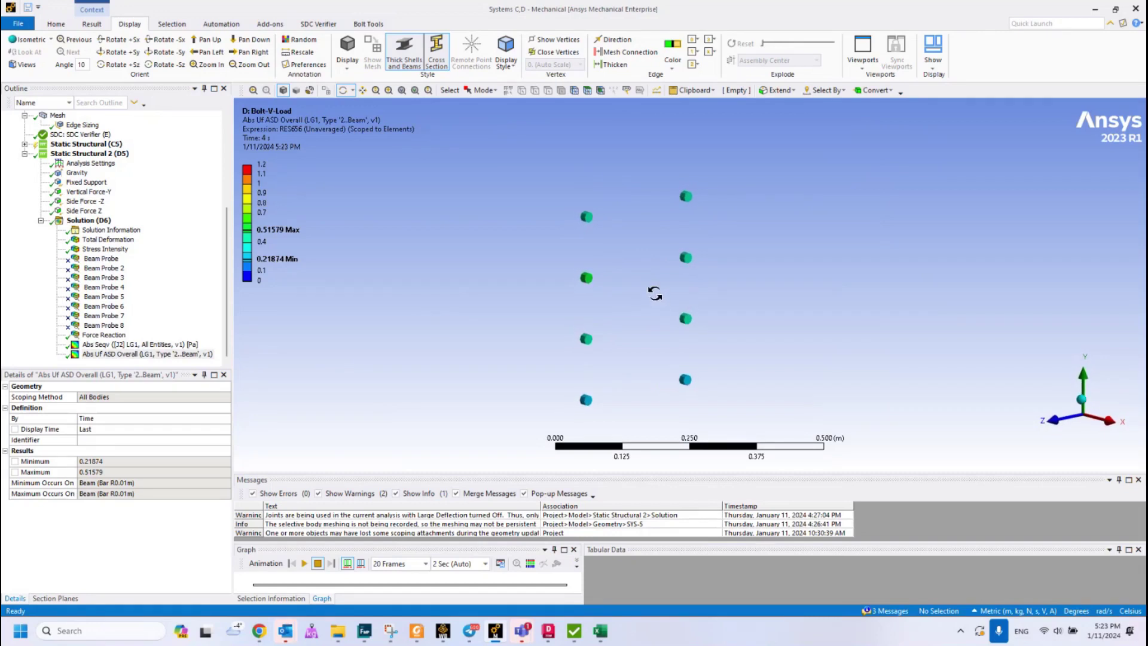